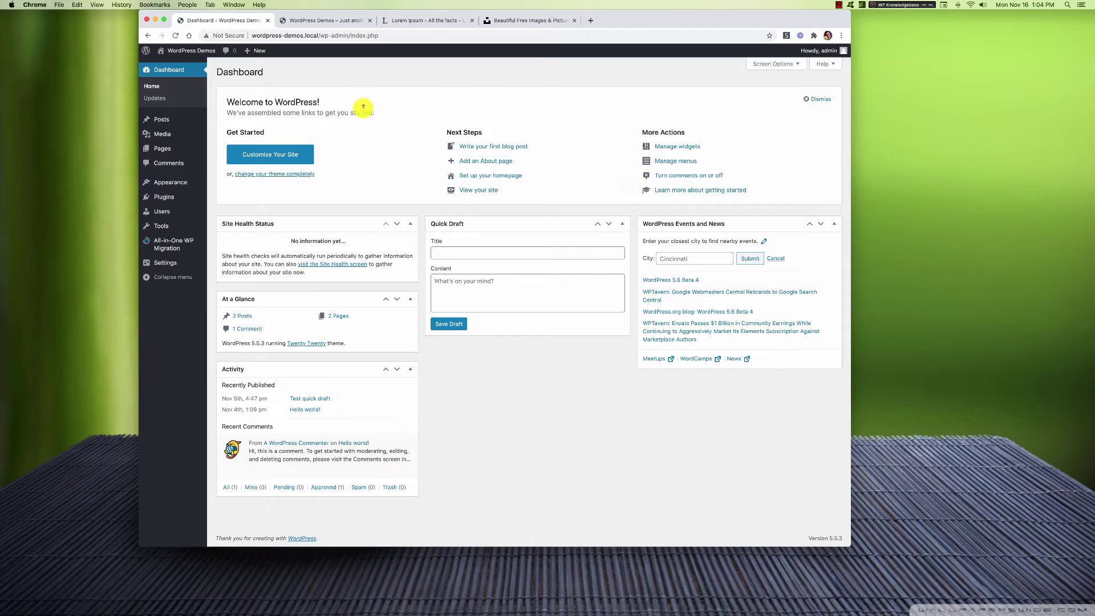
- Create a new post and title it "My first post"
mouse_move(160, 120)
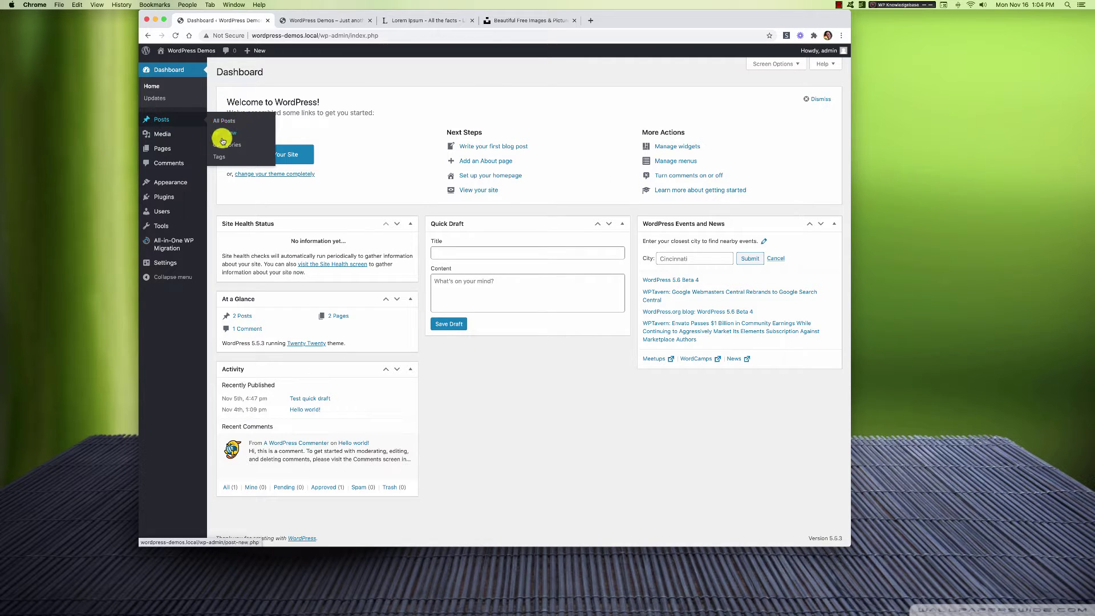
mouse_move(165, 150)
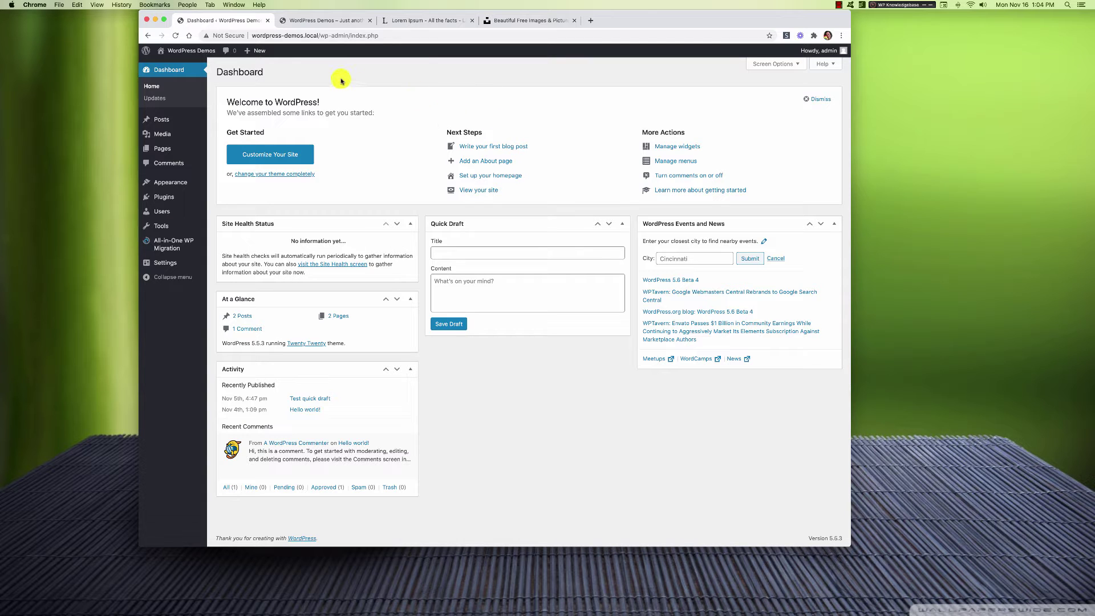
mouse_move(248, 56)
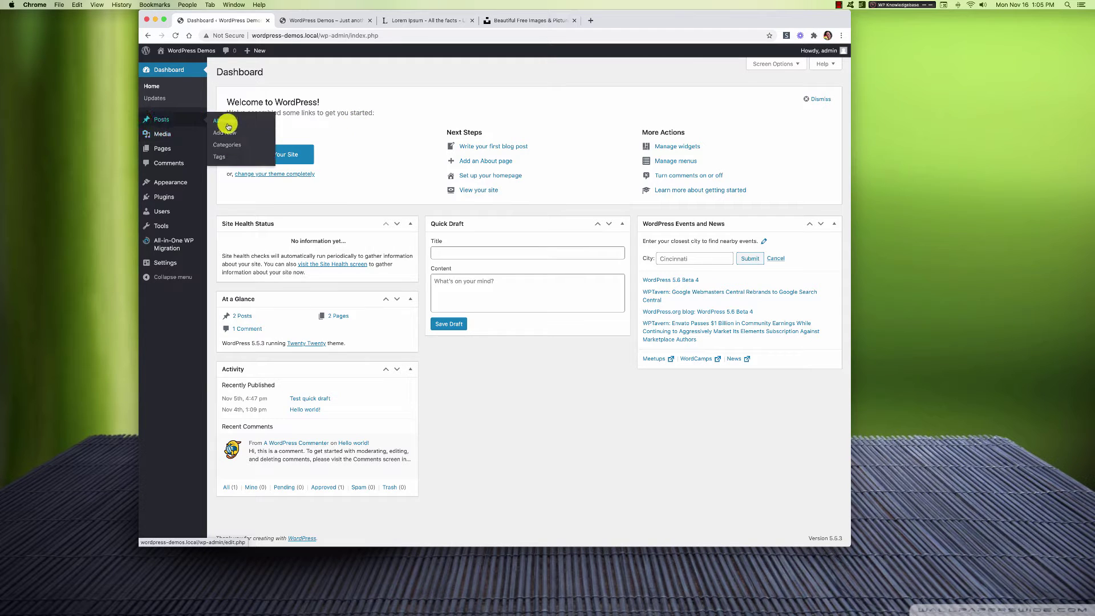
left_click(218, 134)
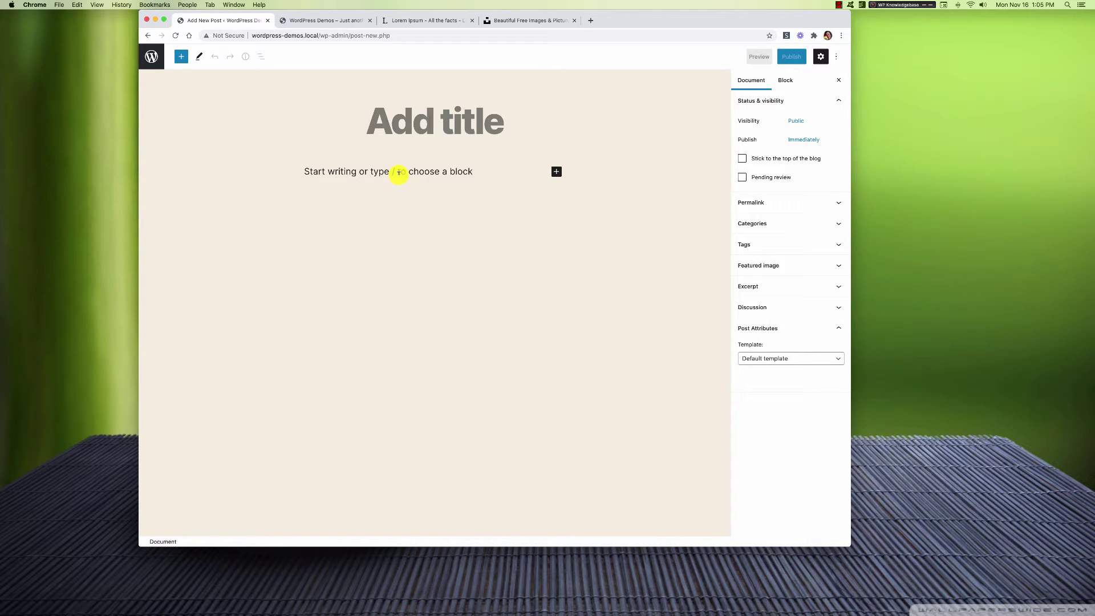
type("My first post")
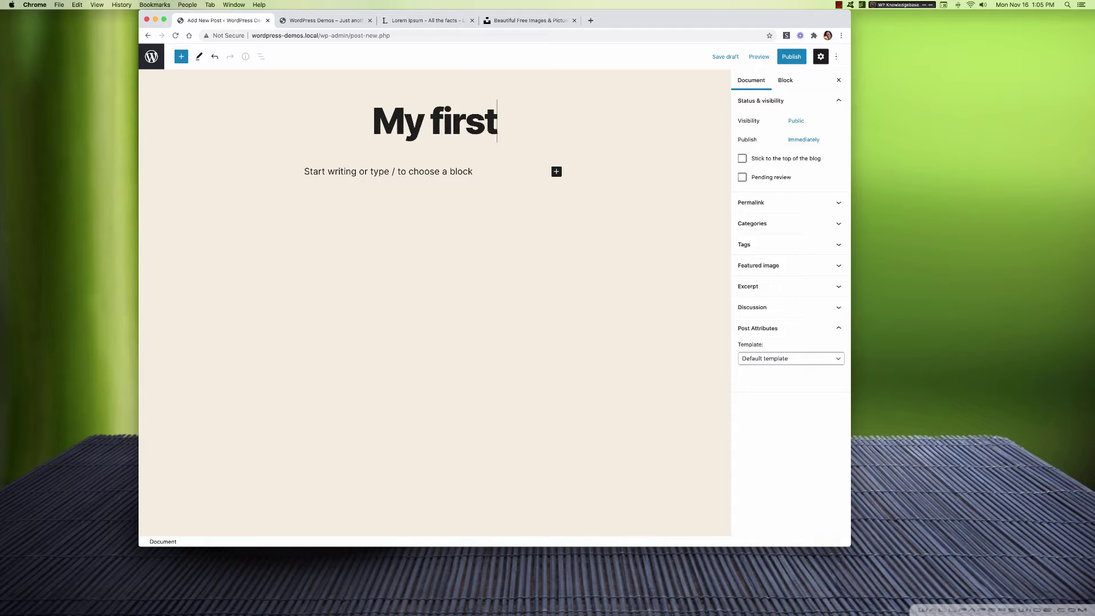
- Add a Heading block below the post title with the text "This is my heading"
left_click(425, 171)
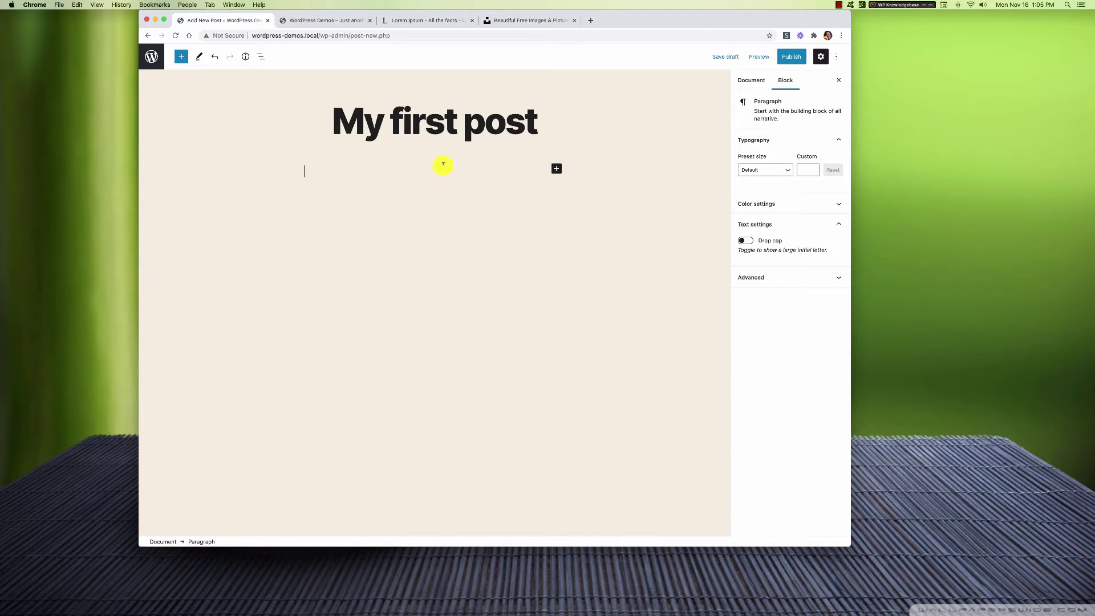
left_click(557, 170)
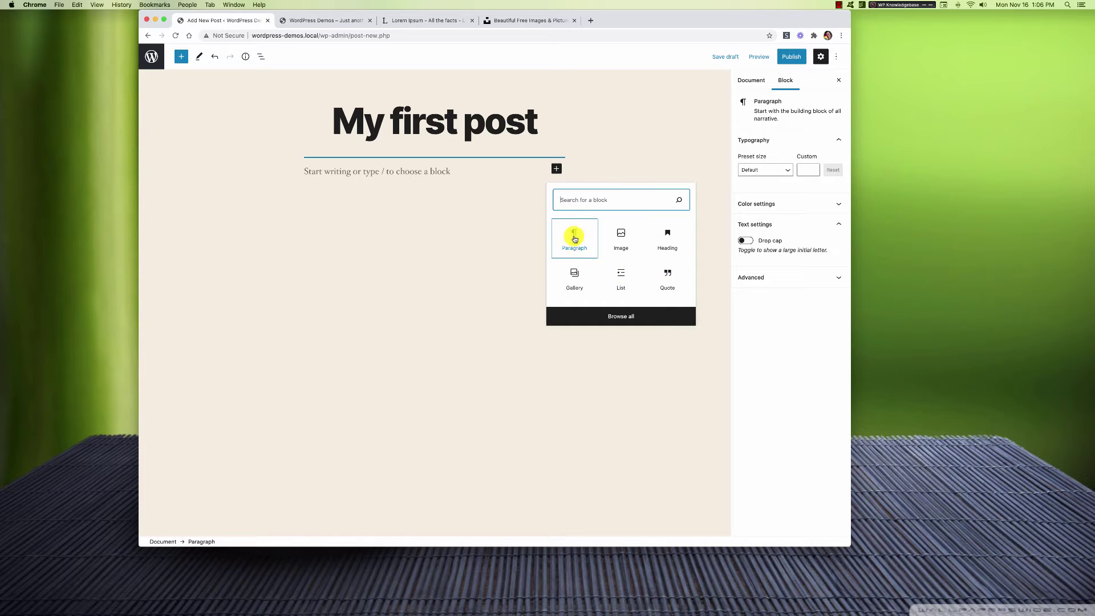
left_click(655, 240)
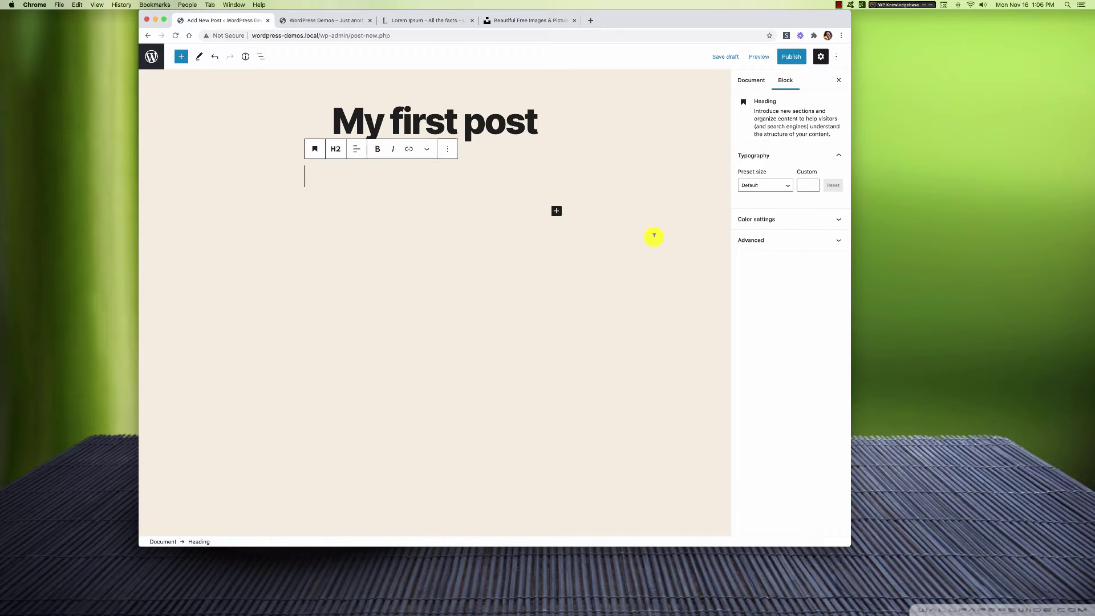
type("This is m")
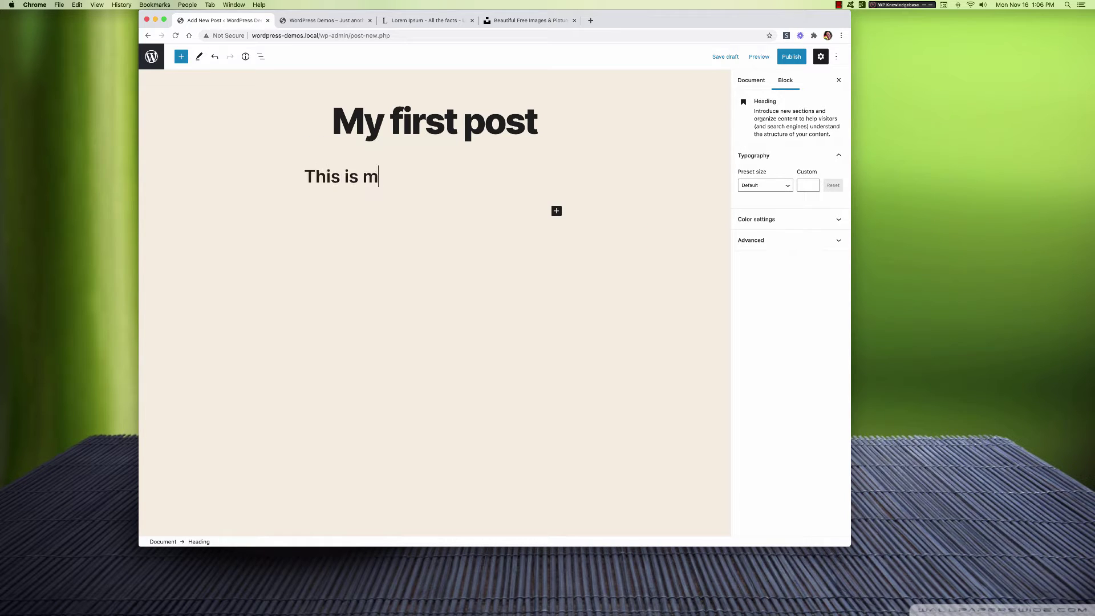
type("y heading")
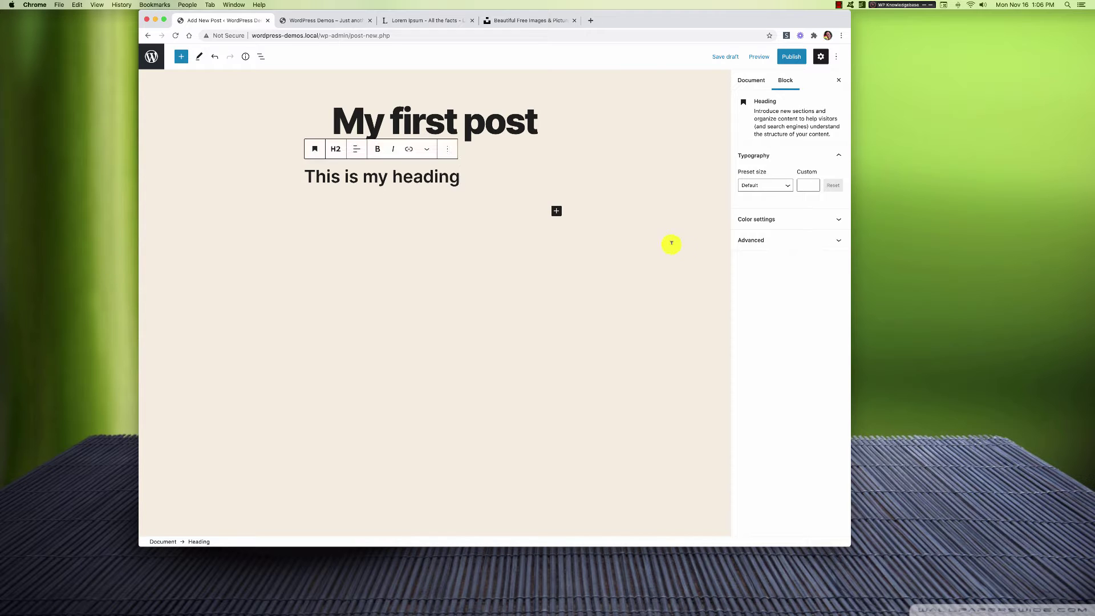
- Add a Paragraph block under the heading with the text "This is my first paragraph."
left_click(556, 212)
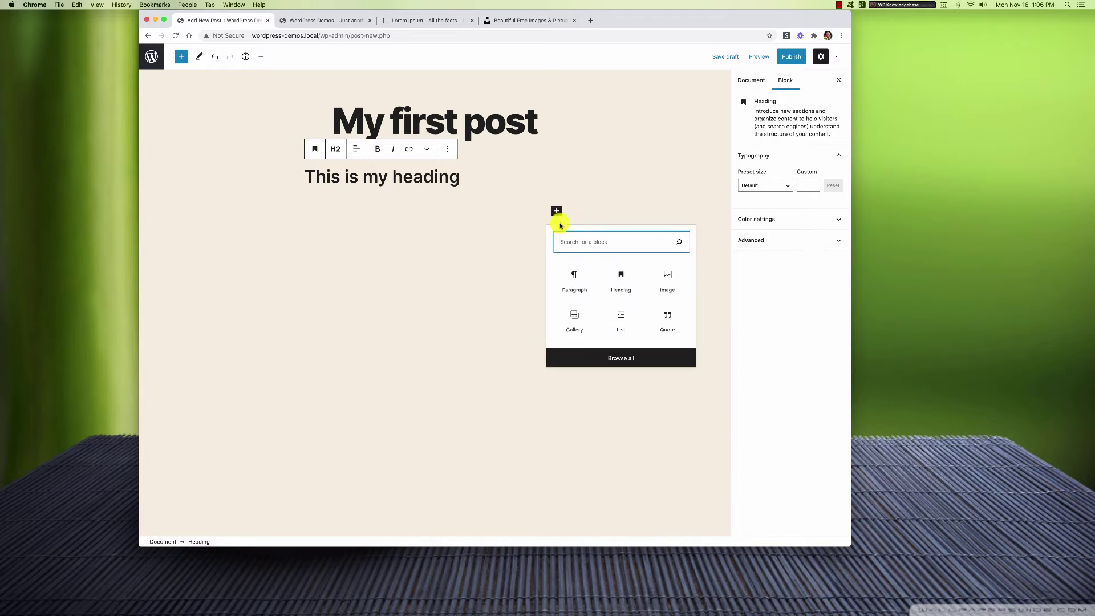
left_click(576, 277)
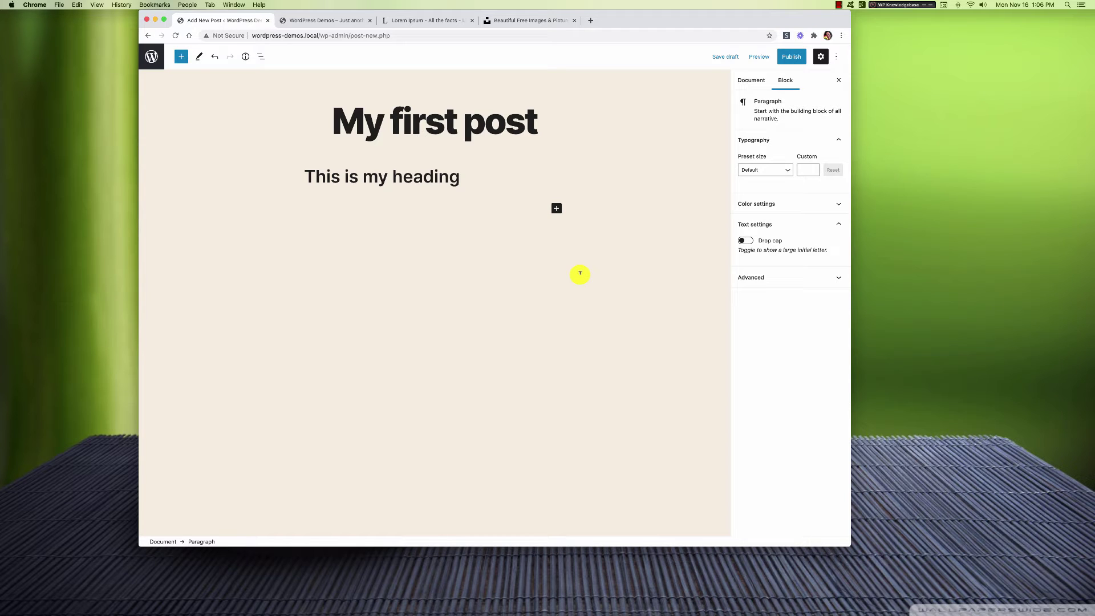
type("This is my first paragraph.")
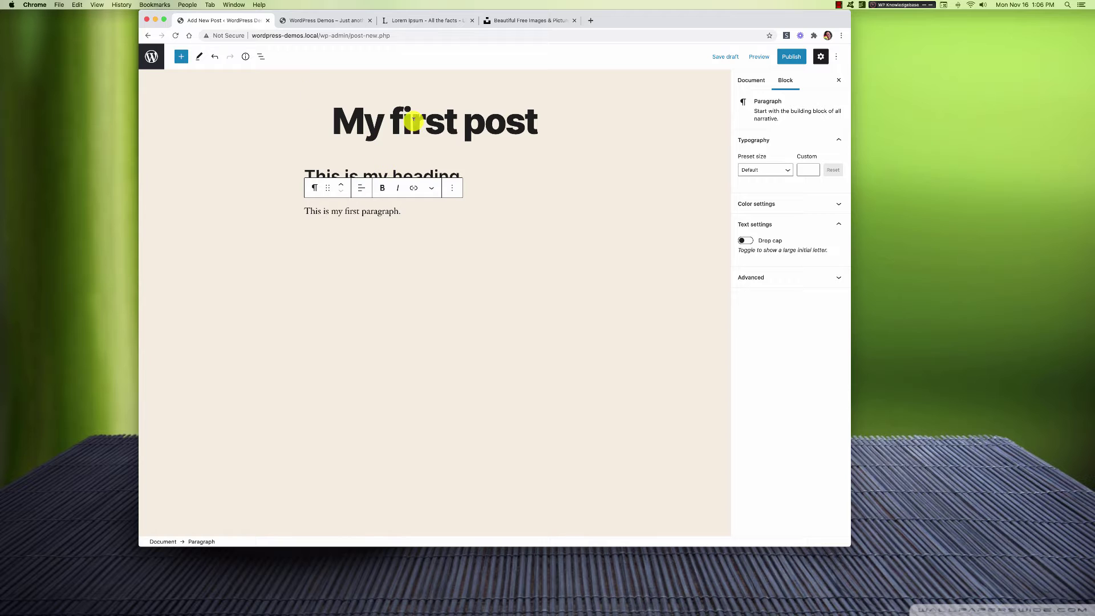
- Switch to the lipsum.com page and copy the standard Lorem Ipsum passage used since the 1500s, without its quotation marks
left_click(427, 21)
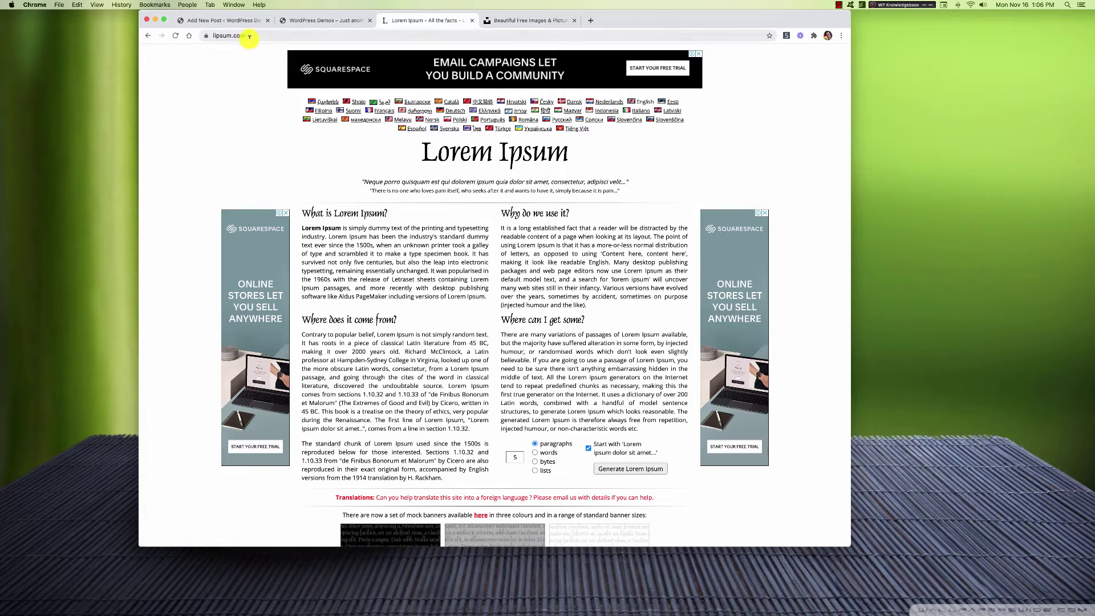
scroll(378, 329, "down", 10)
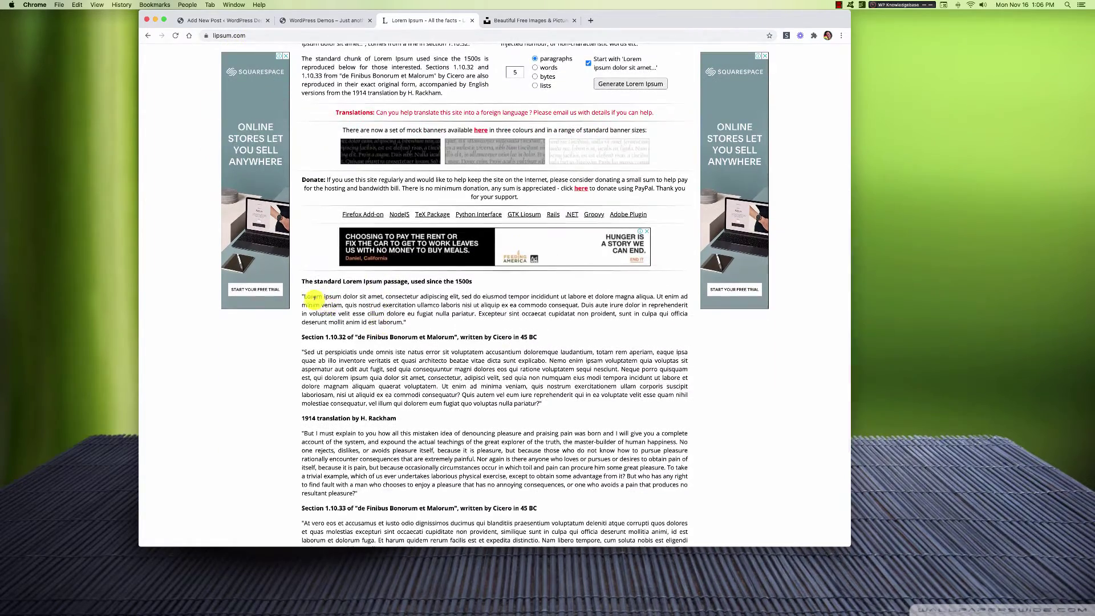
left_click_drag(304, 295, 403, 321)
key("super+c")
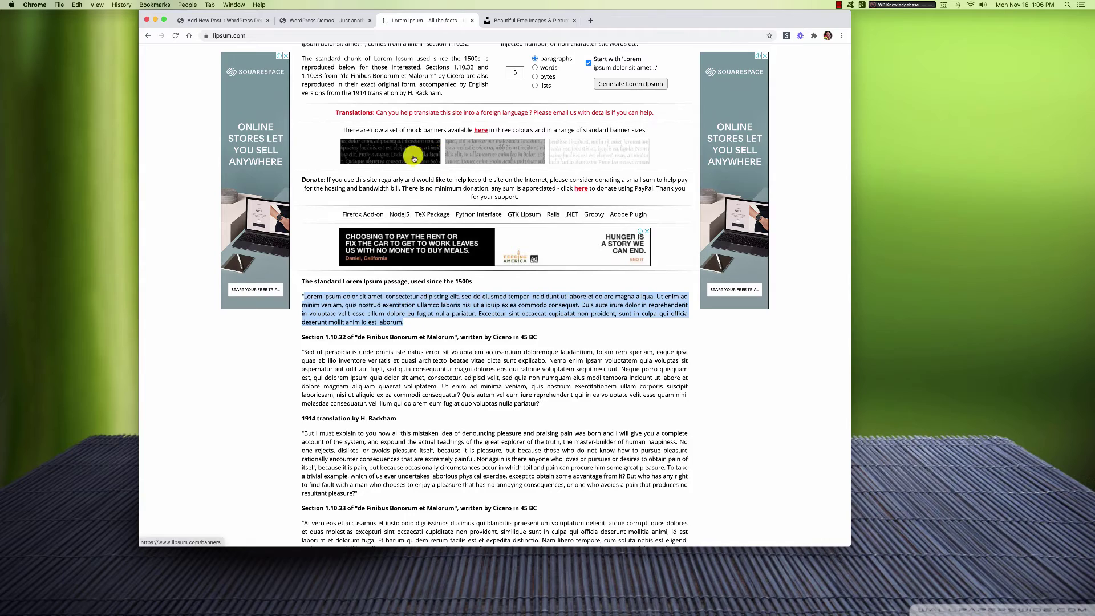
scroll(341, 176, "up", 1)
scroll(340, 175, "up", 5)
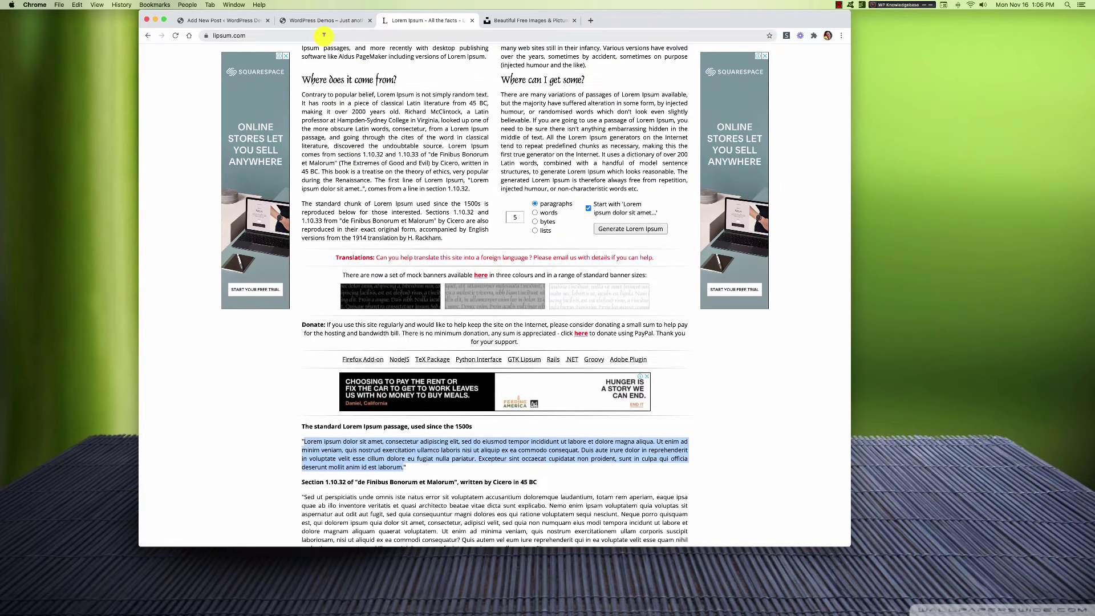
- Return to the post editor and paste the copied Lorem Ipsum passage as a new paragraph after the first paragraph
left_click(292, 21)
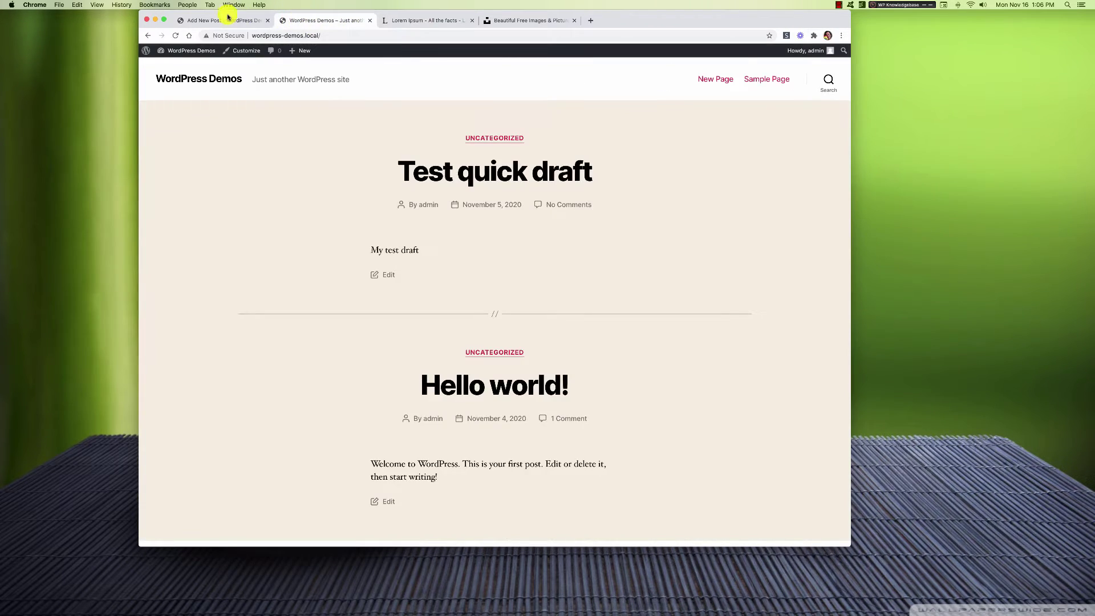
left_click(226, 21)
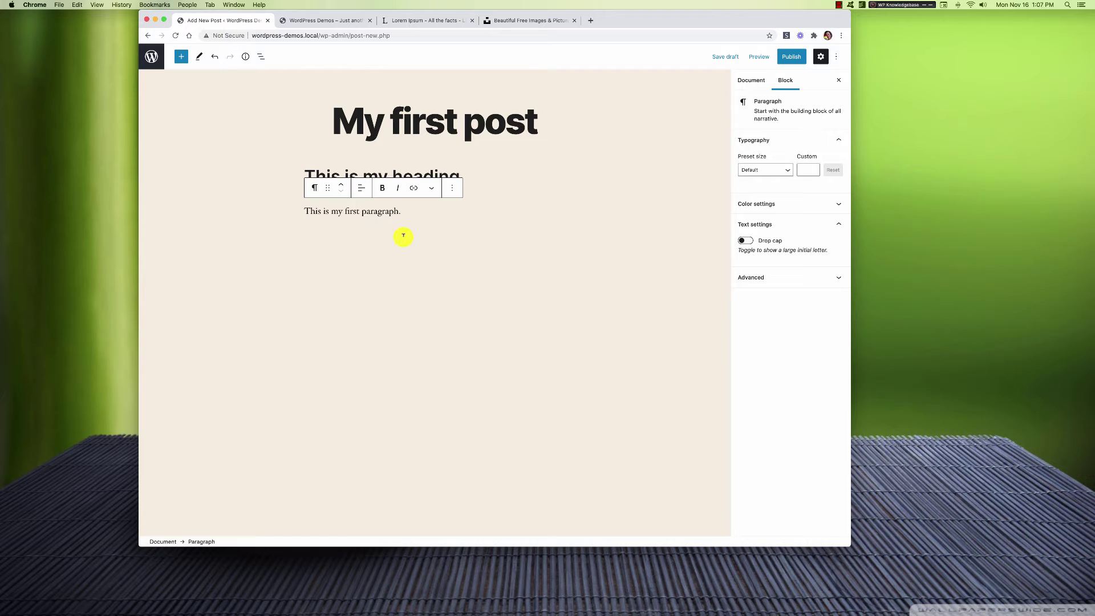
key("Return")
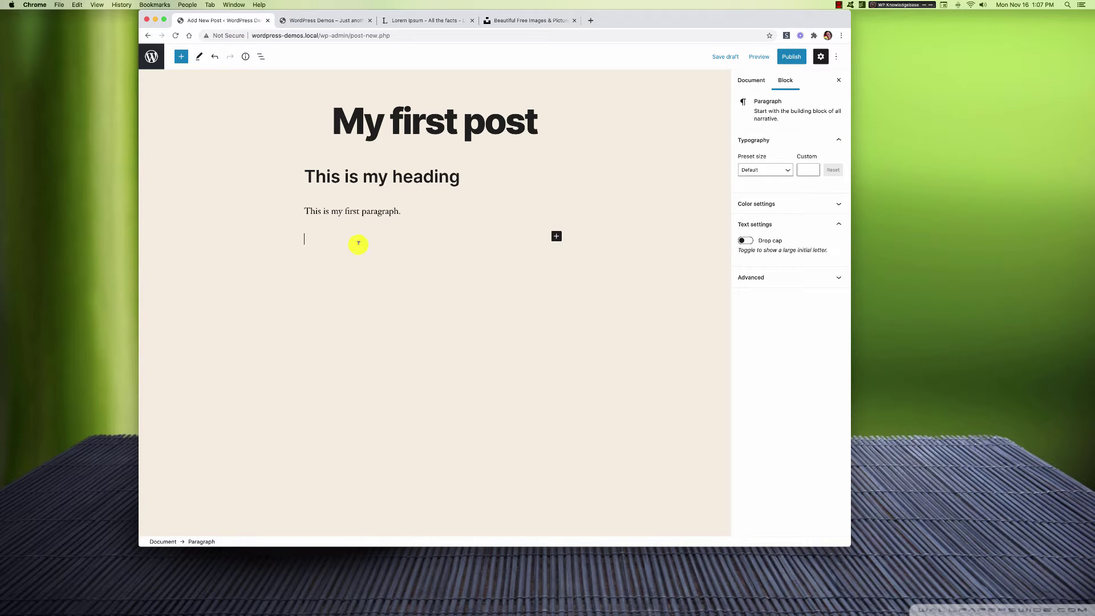
key("super+v")
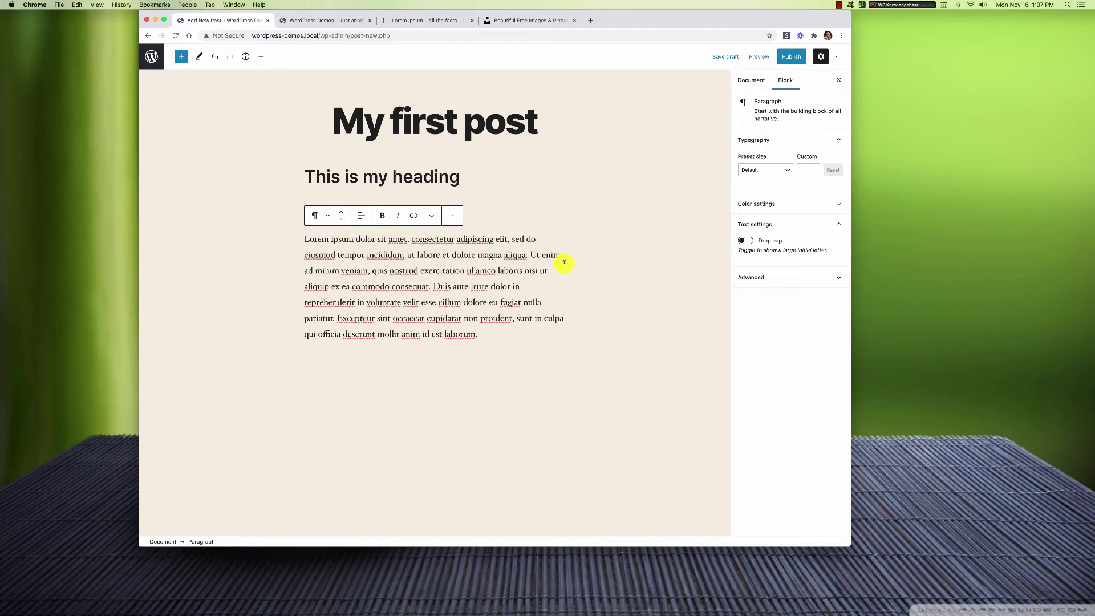
- Try the crimson background color on the heading block, remove it again, and look through the preset text sizes
left_click(519, 184)
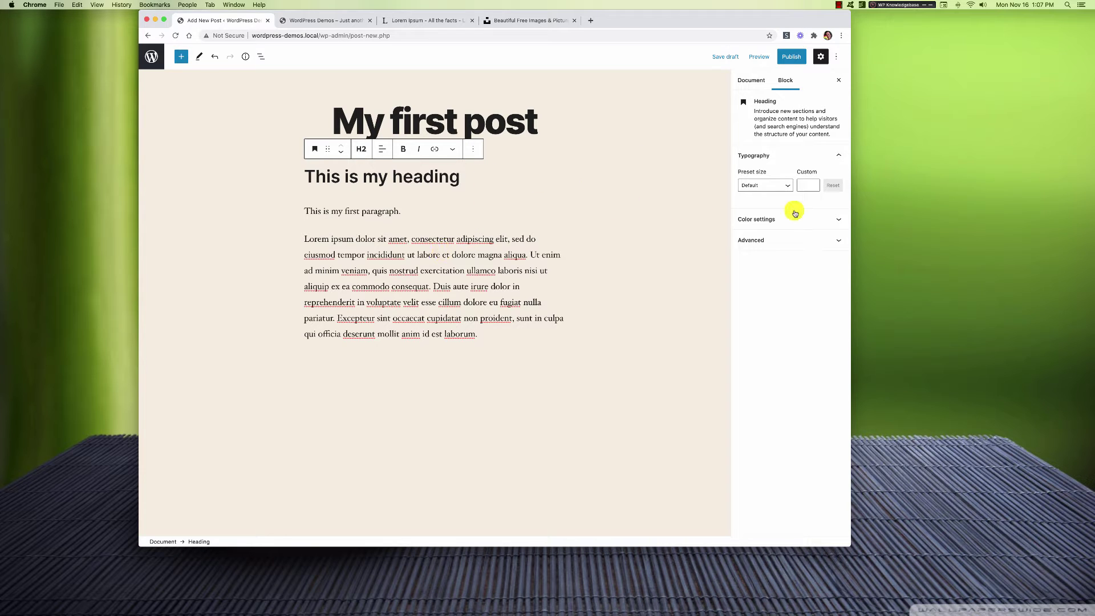
left_click(838, 220)
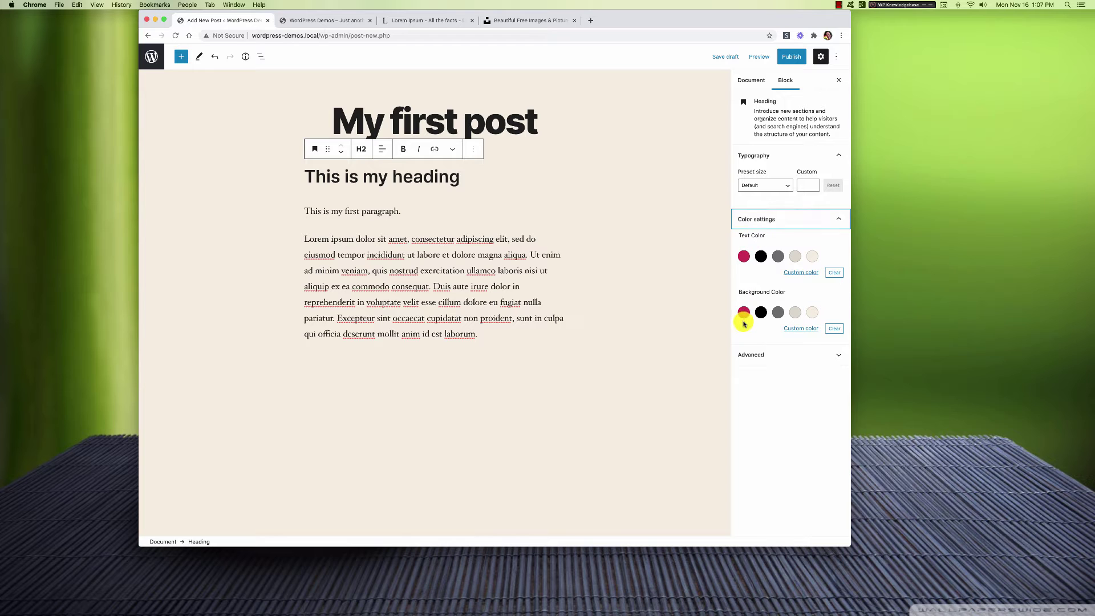
left_click(744, 313)
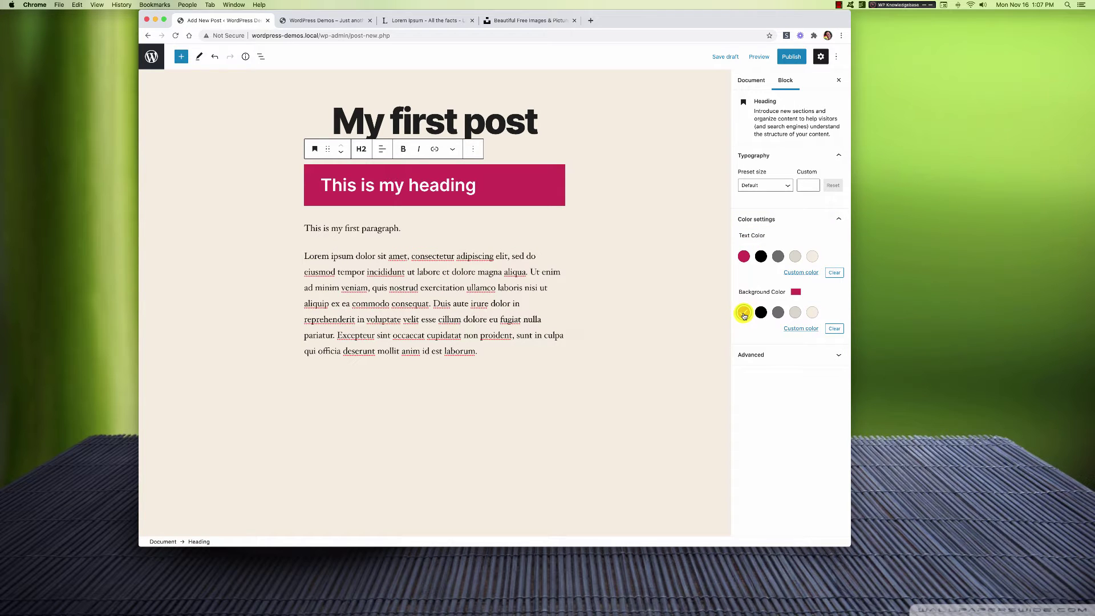
left_click(744, 313)
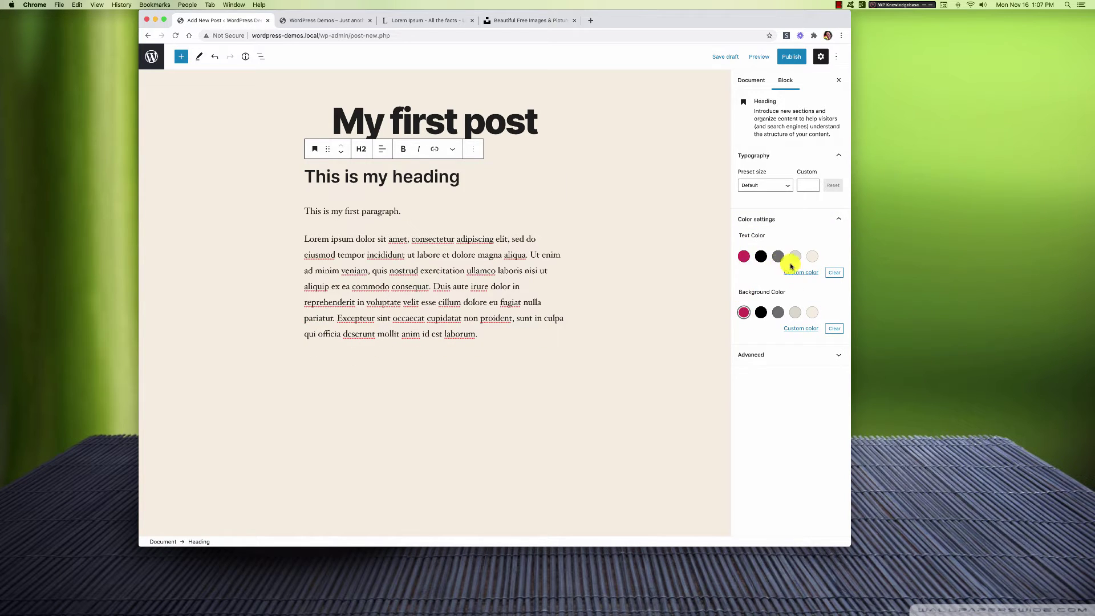
left_click(786, 185)
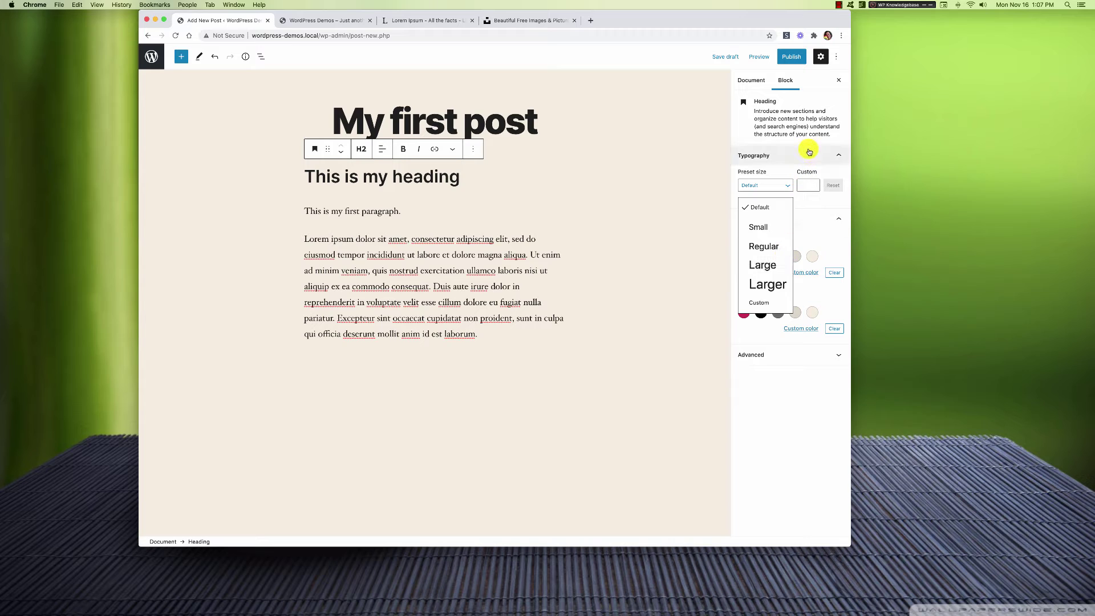
left_click(807, 124)
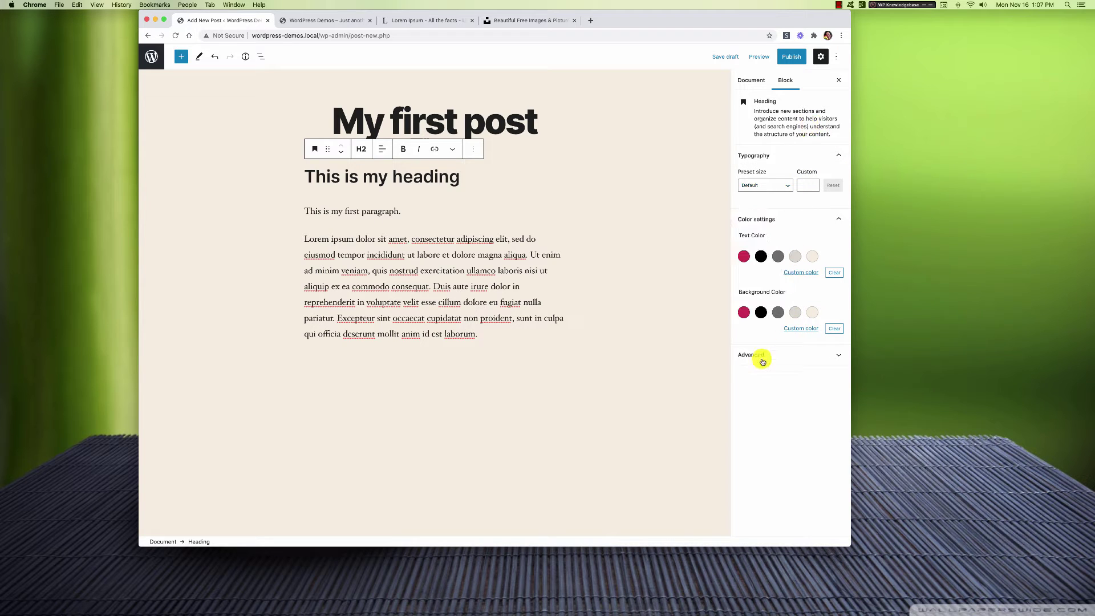
- Create a new category named "Blogging" for the post without choosing a parent category
left_click(757, 85)
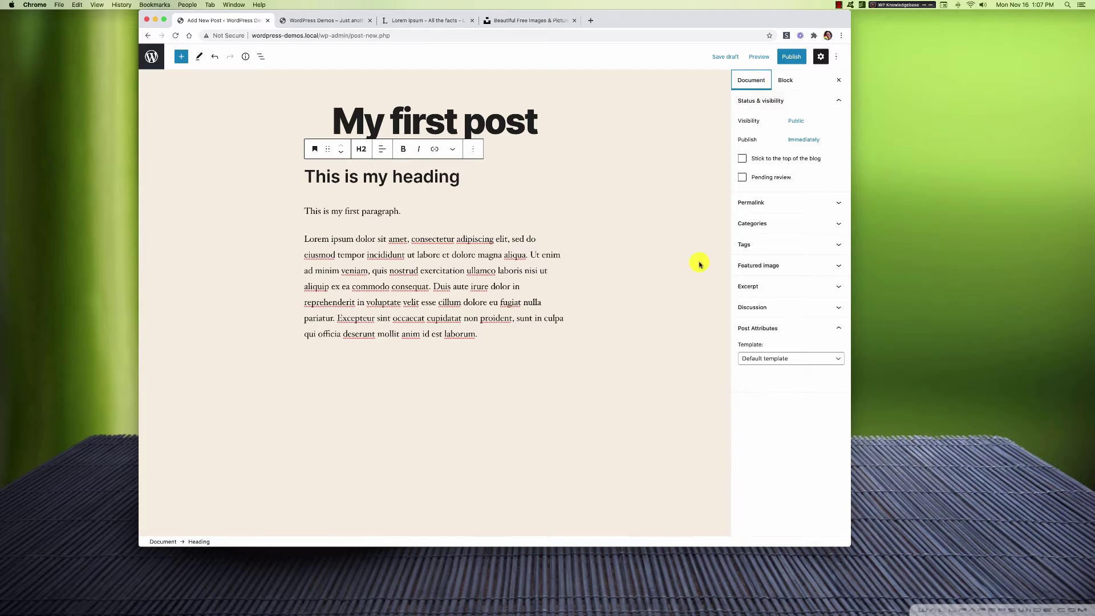
left_click(777, 224)
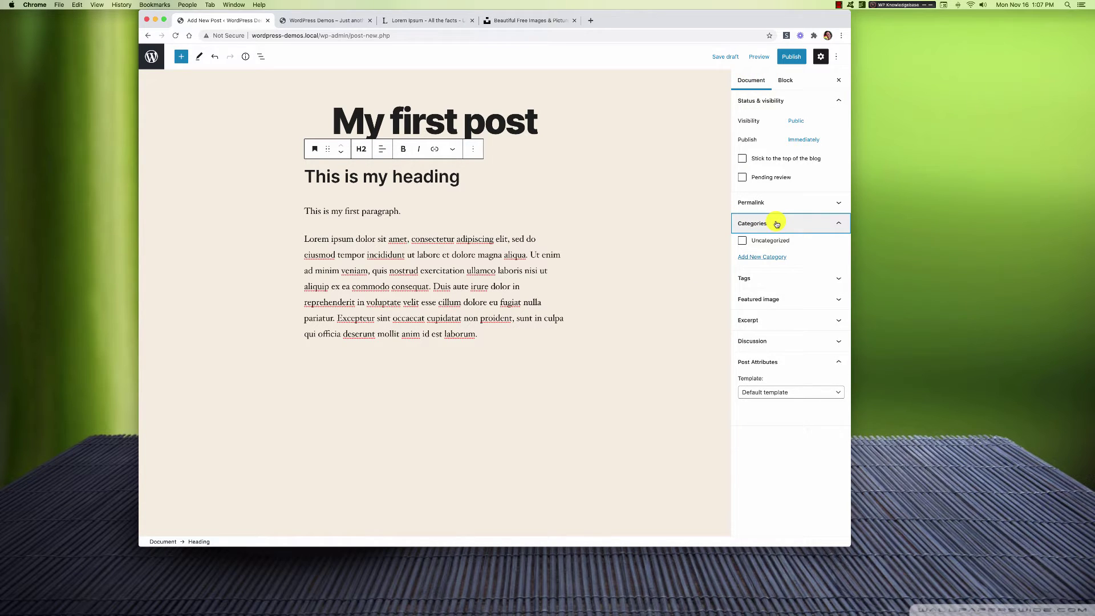
left_click(775, 258)
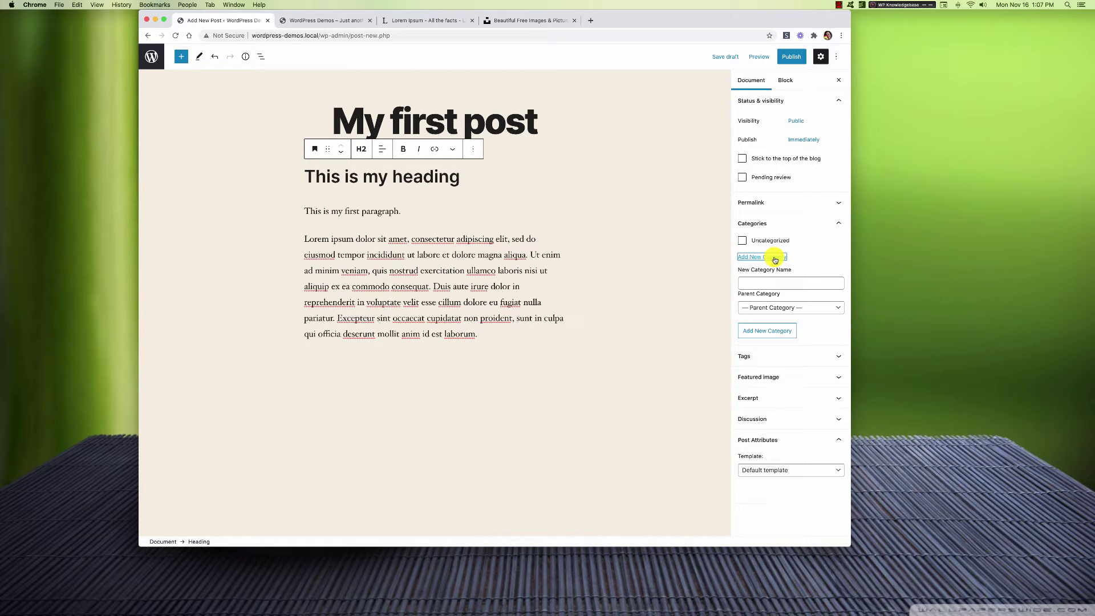
left_click(768, 284)
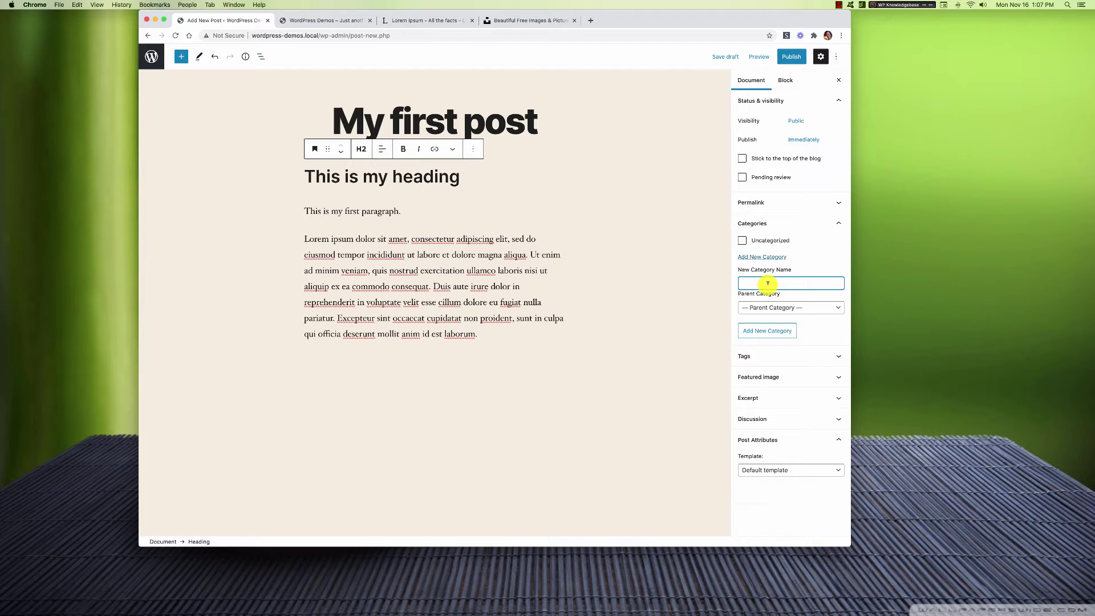
type("Blogging")
left_click(768, 331)
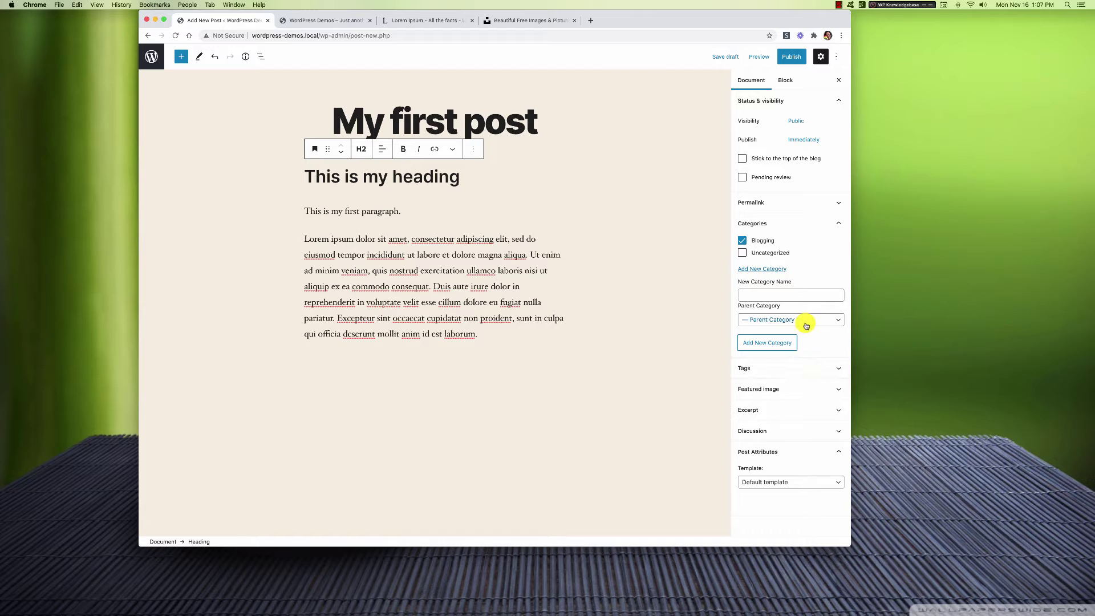
left_click(835, 322)
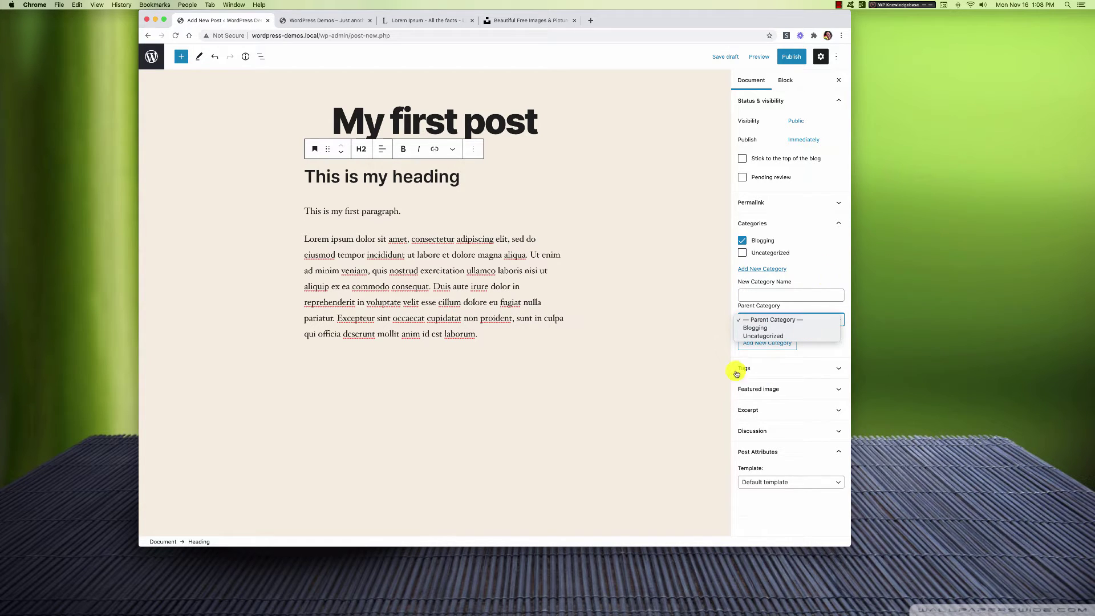
left_click(693, 369)
- Add the tags "blogging", "blog" and "getting started" to the post
left_click(824, 367)
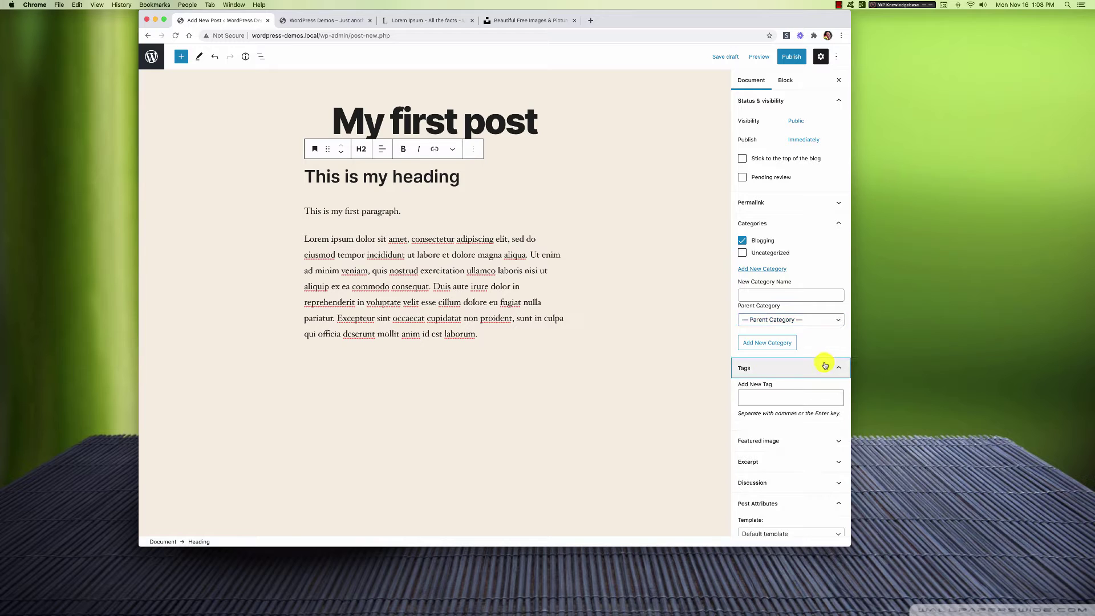
left_click(772, 397)
type("bloggi")
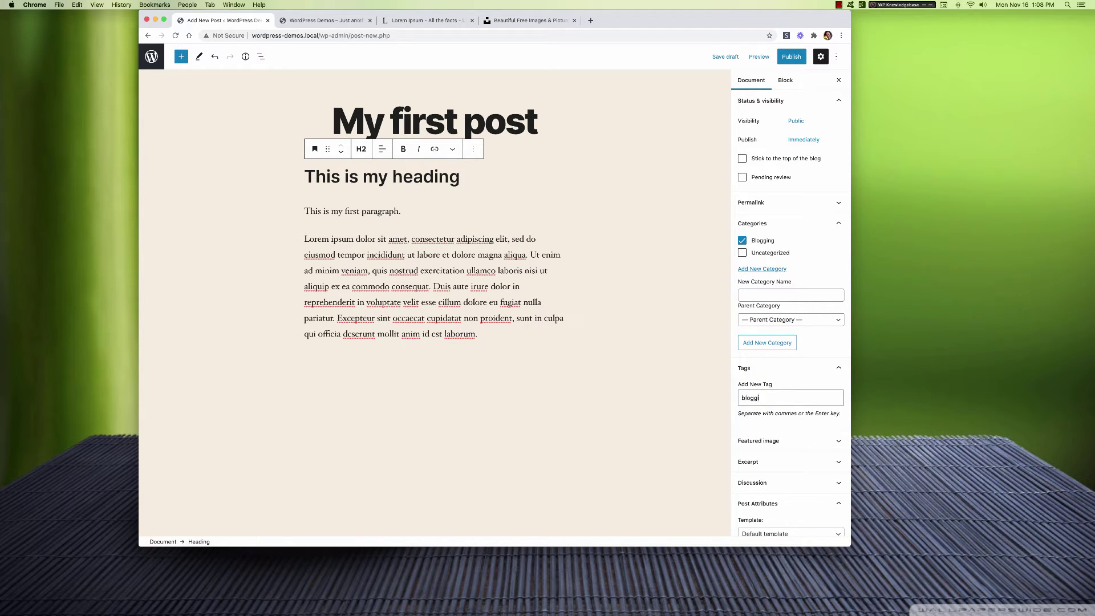
type("ng")
key("Return")
type("bl;o")
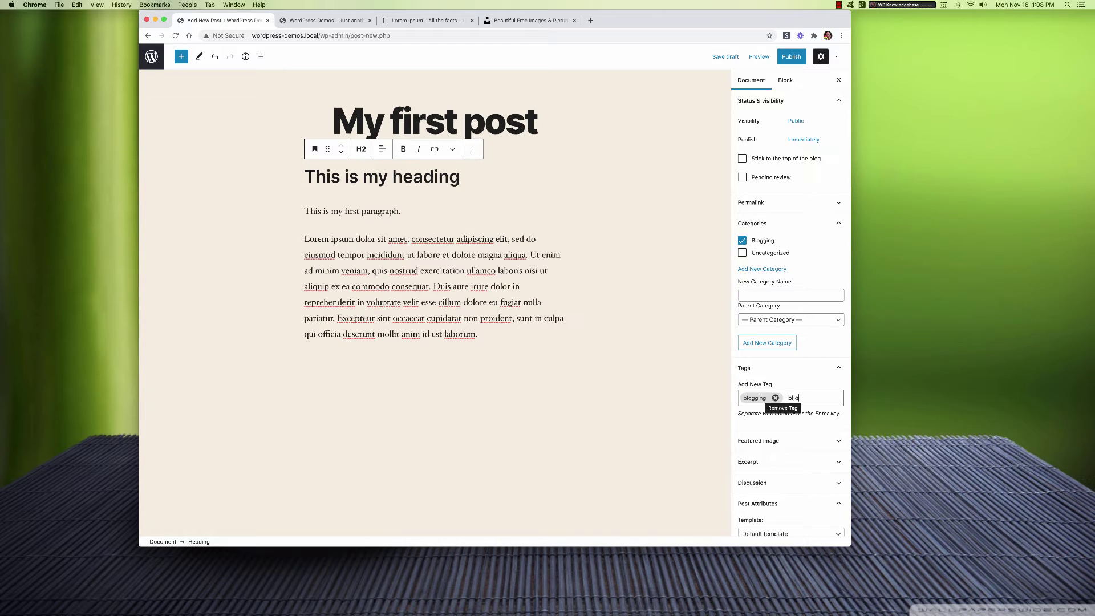
key("Return")
type("getting ")
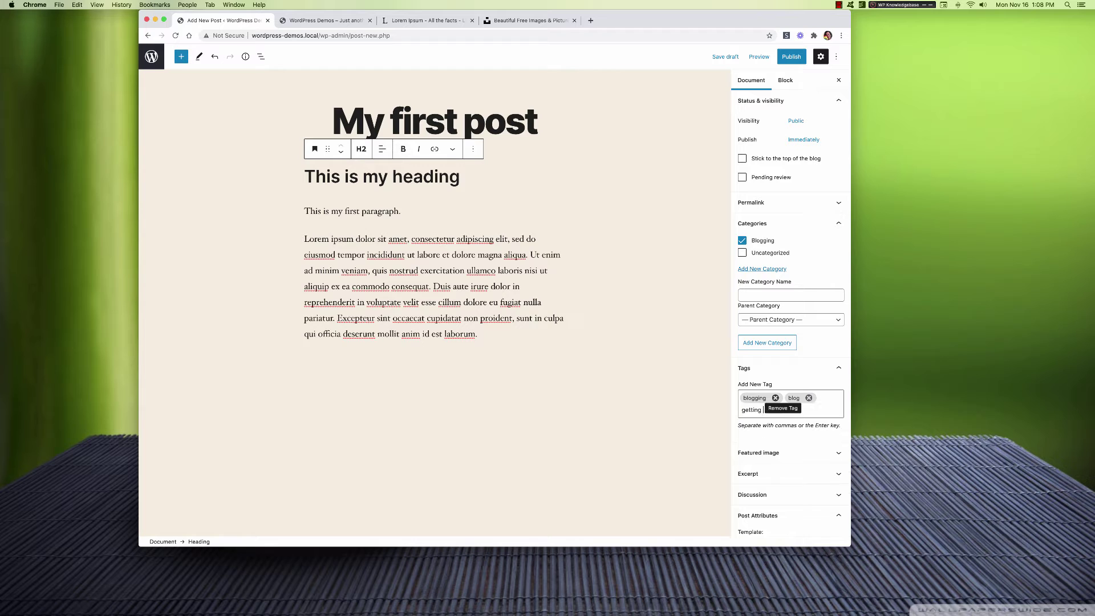
type("started")
key("Return")
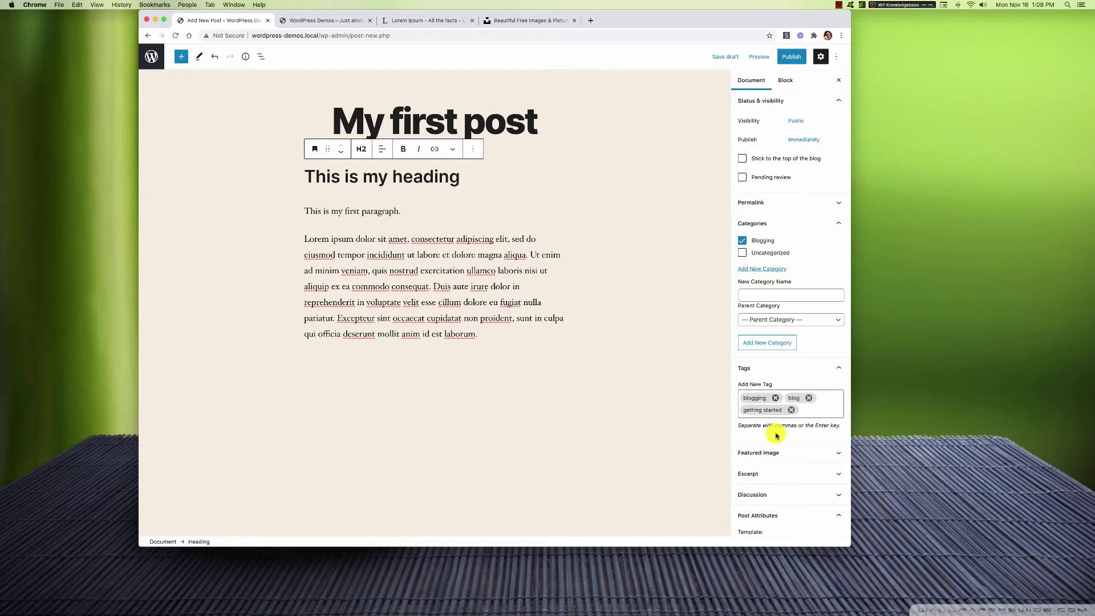
- Look through the post's featured image and discussion settings and the available post templates, keeping Default template
left_click(831, 454)
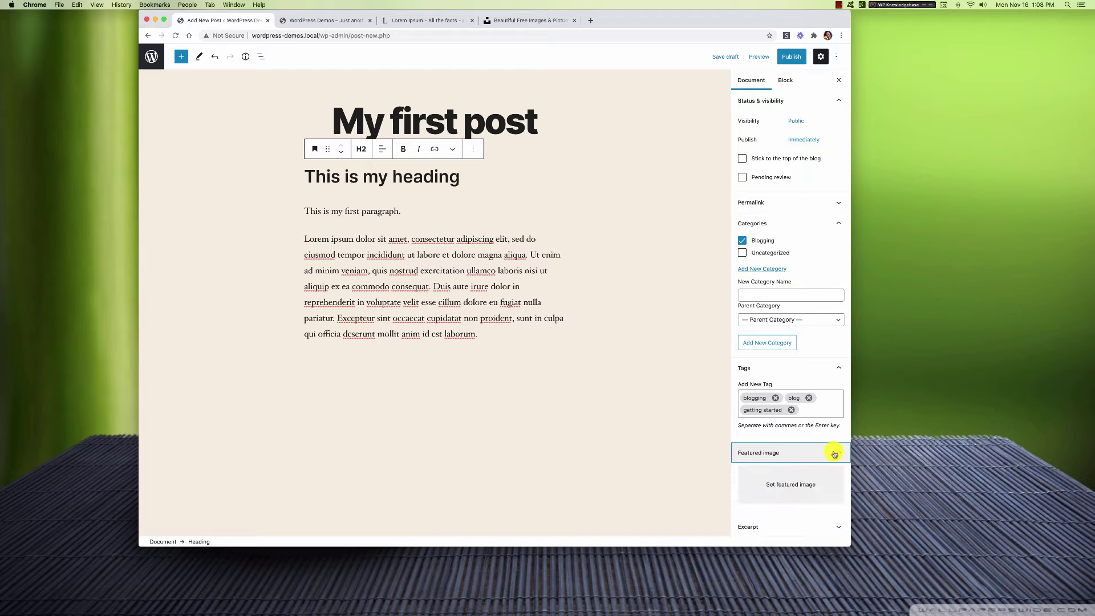
left_click(835, 454)
scroll(640, 464, "down", 1)
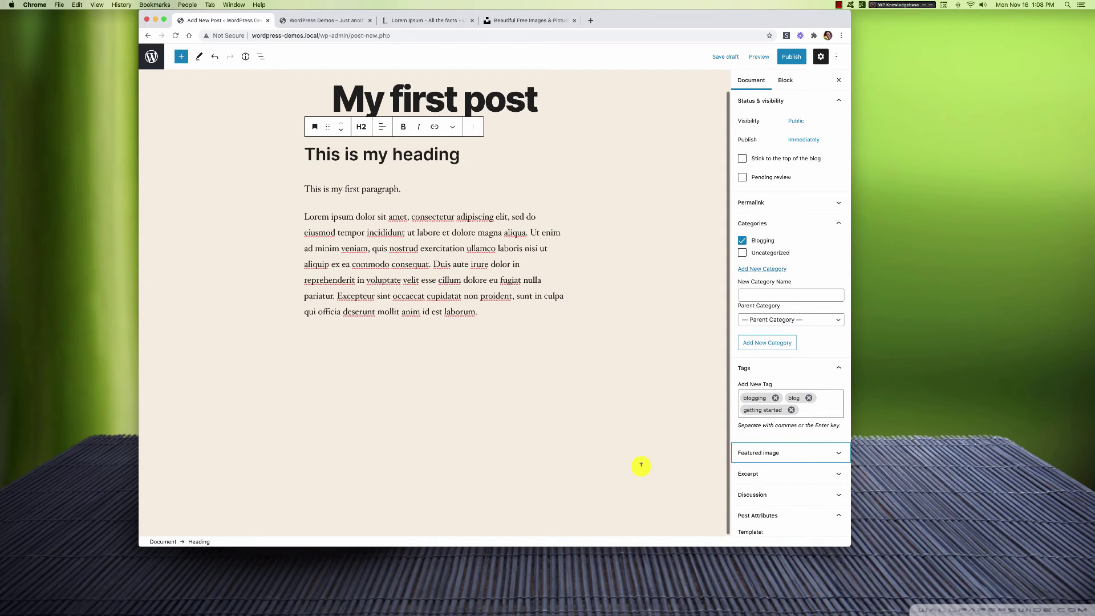
left_click(820, 495)
scroll(804, 506, "down", 3)
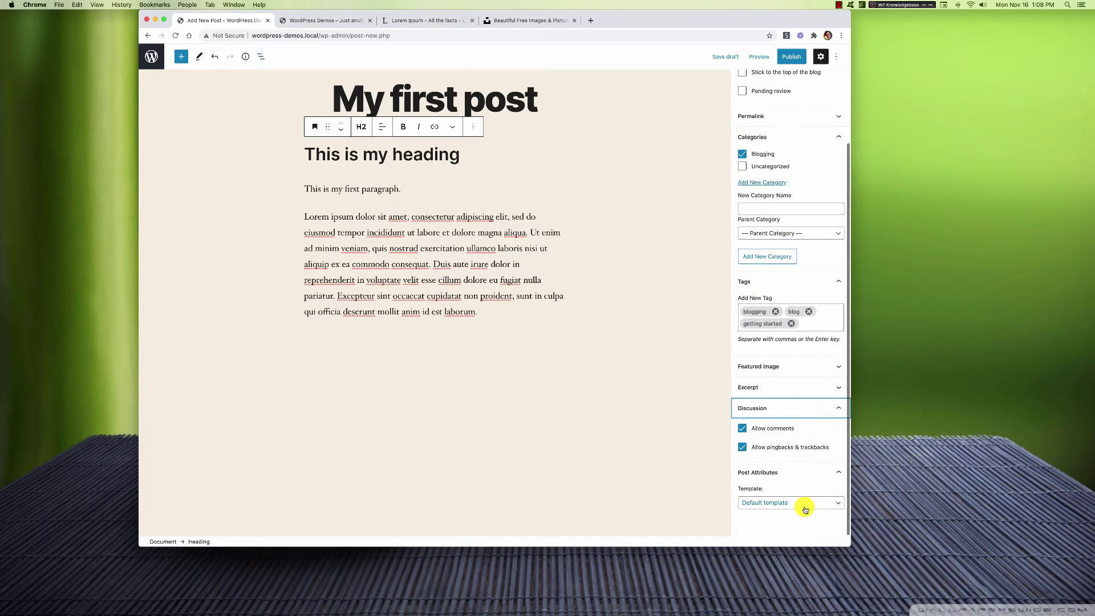
left_click(836, 409)
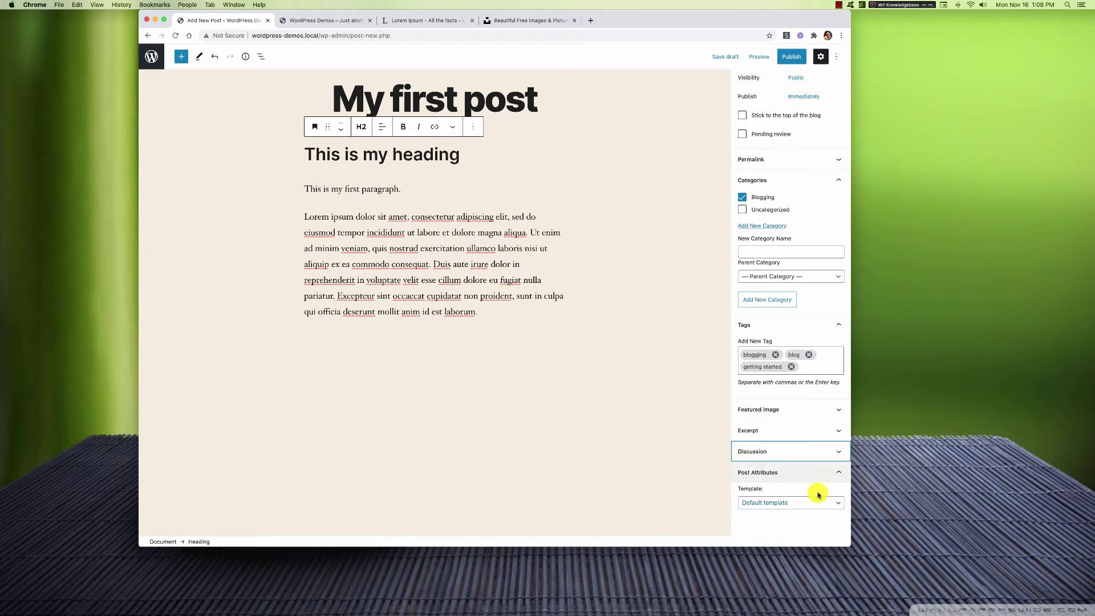
left_click(750, 488)
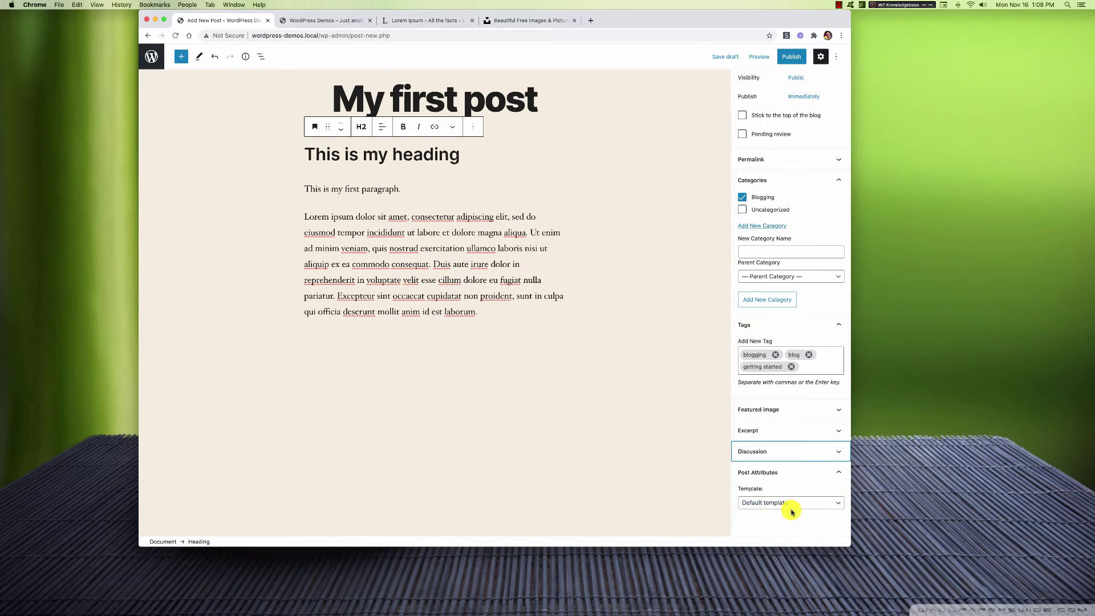
left_click(833, 506)
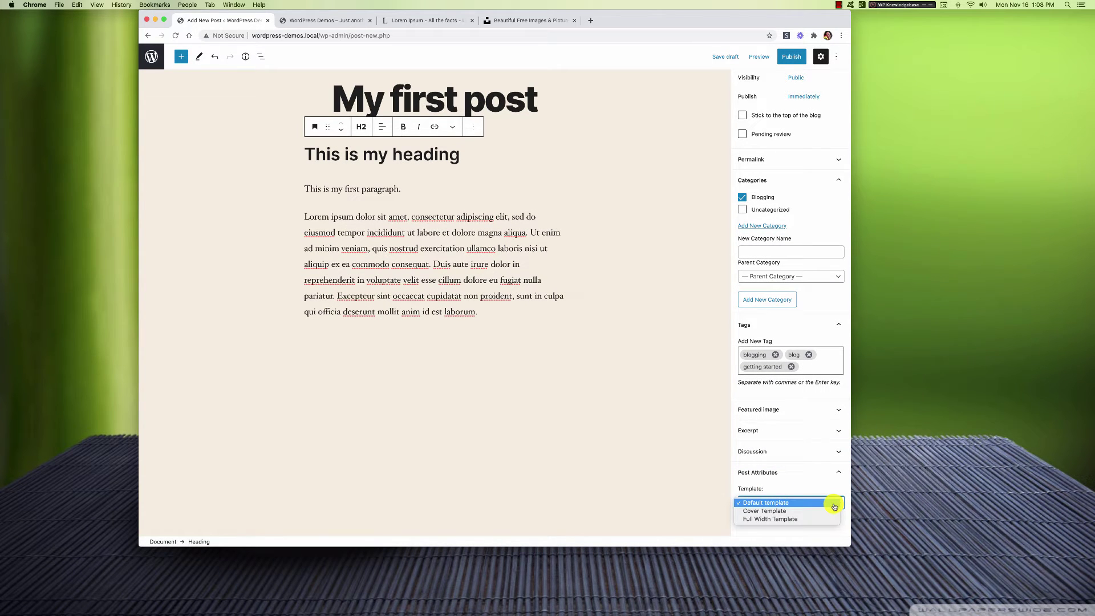
left_click(807, 502)
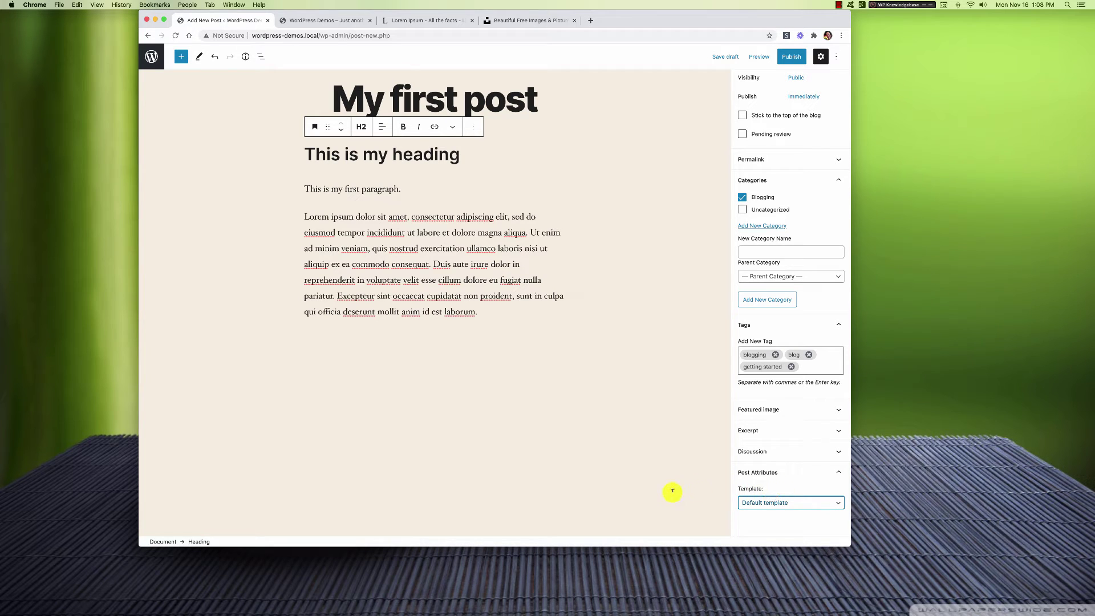
- Save the post as a draft and publish it immediately with public visibility
left_click(731, 60)
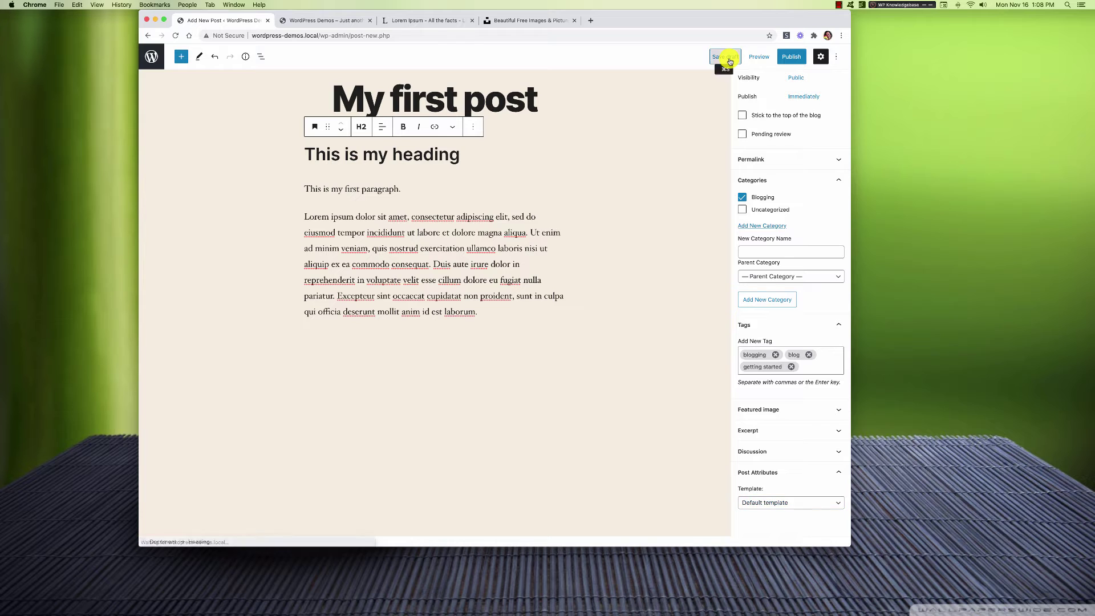
left_click(789, 58)
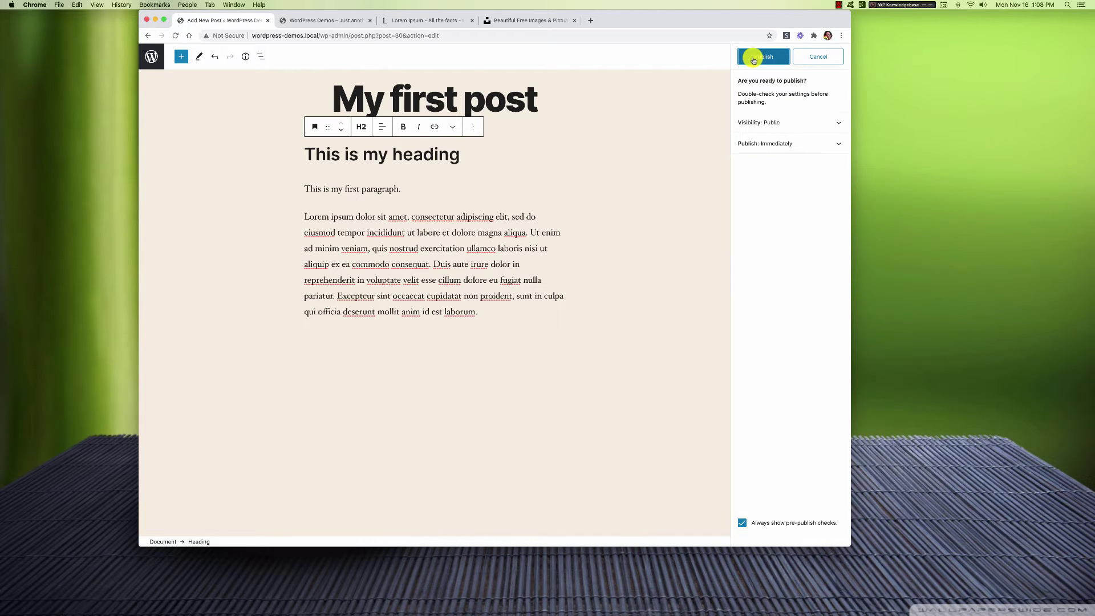
left_click(754, 59)
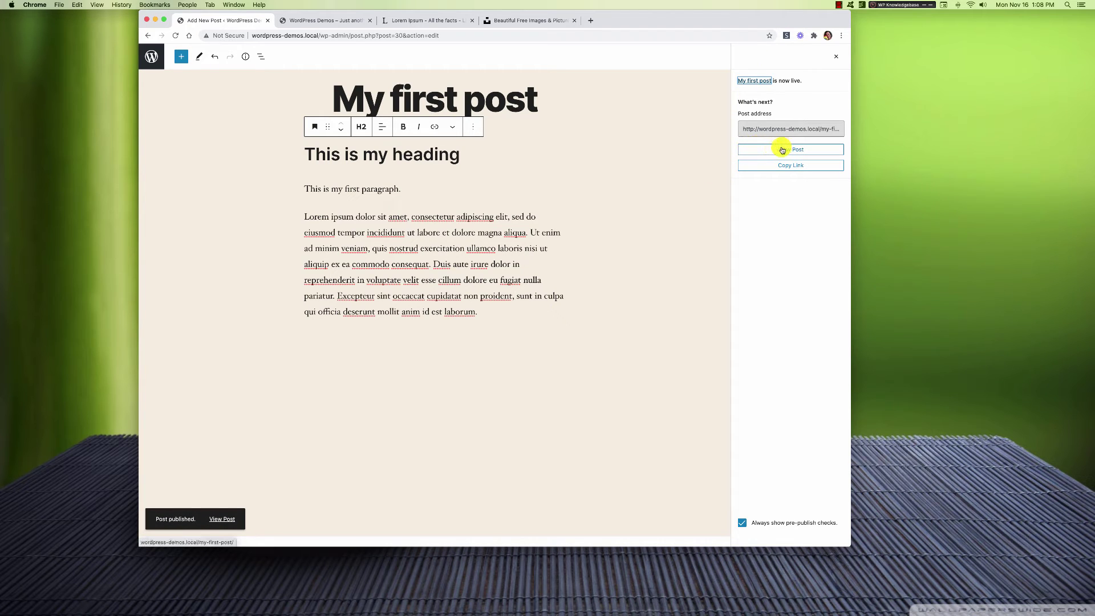
- Switch to the site's home page and examine how the published post appears, including its category, text and tags
left_click(341, 24)
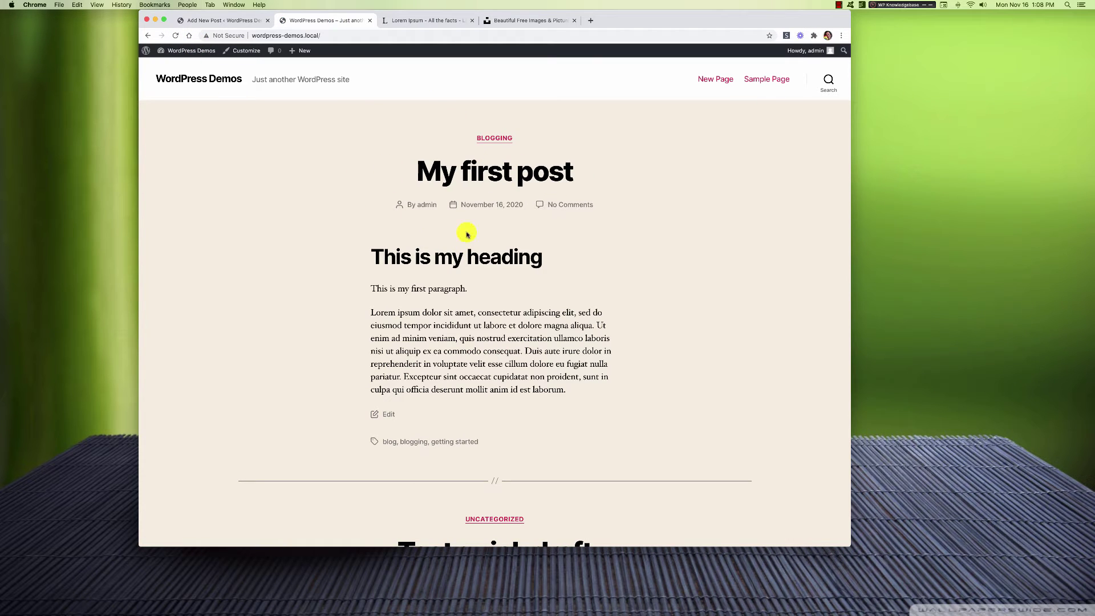
scroll(572, 410, "down", 3)
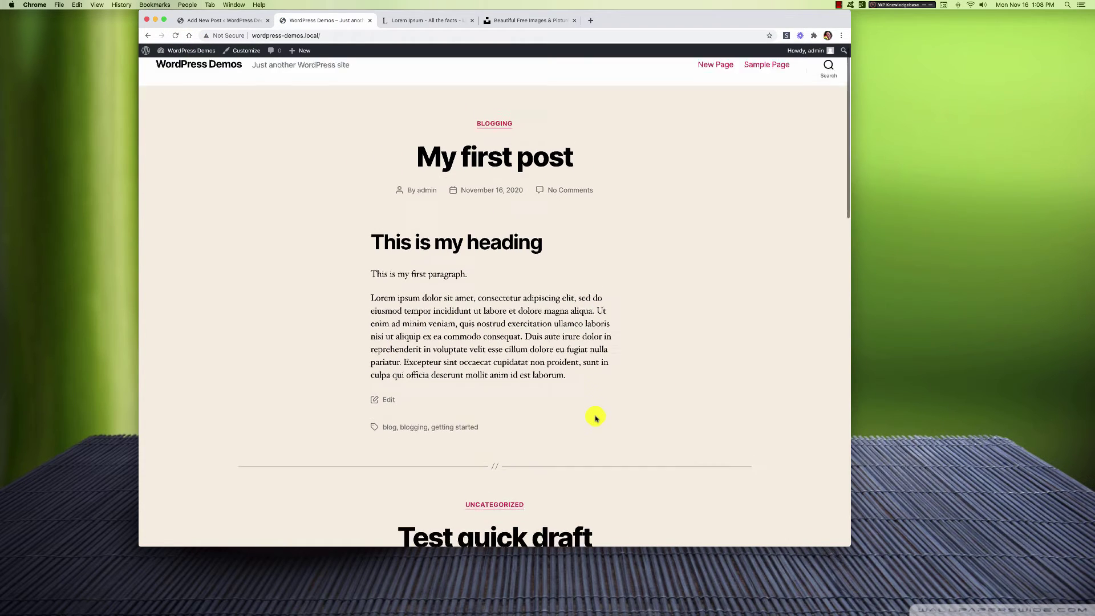
scroll(595, 419, "up", 2)
scroll(595, 420, "up", 1)
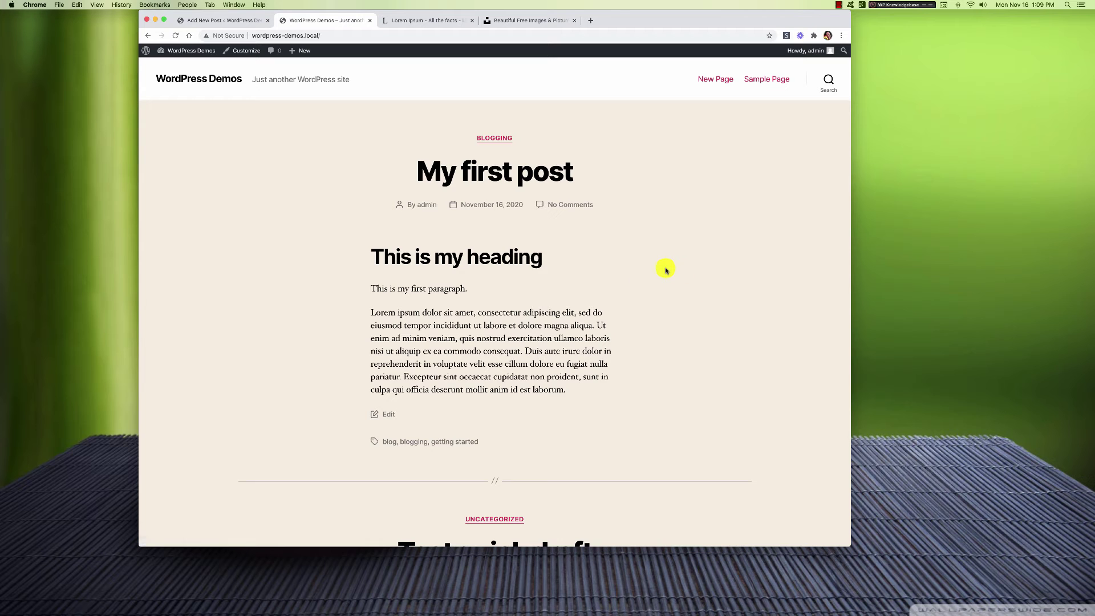
scroll(666, 270, "down", 2)
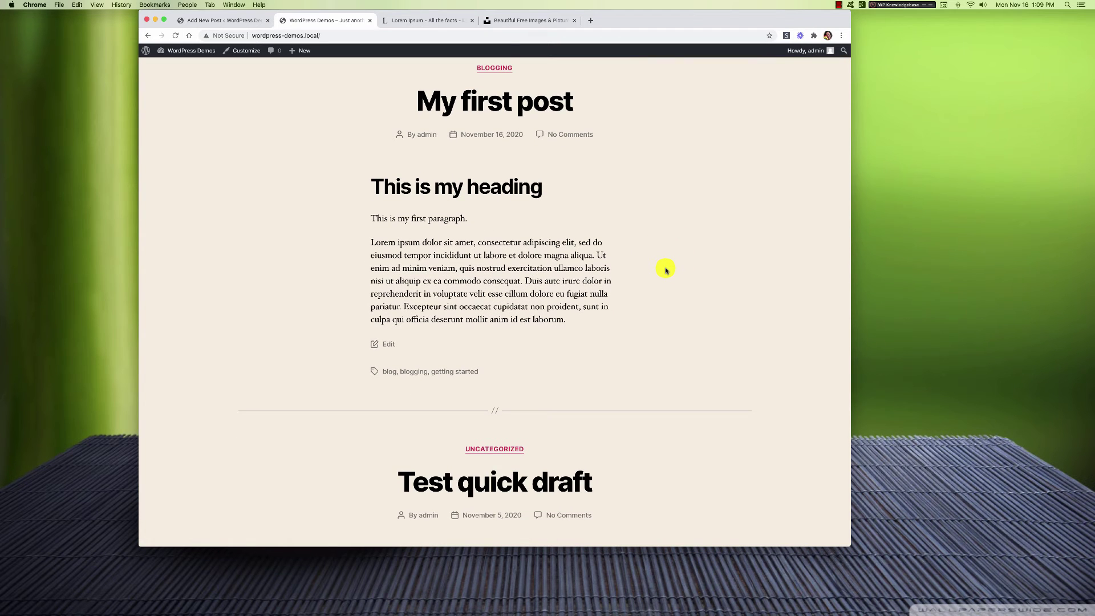
scroll(666, 270, "down", 6)
scroll(665, 270, "up", 8)
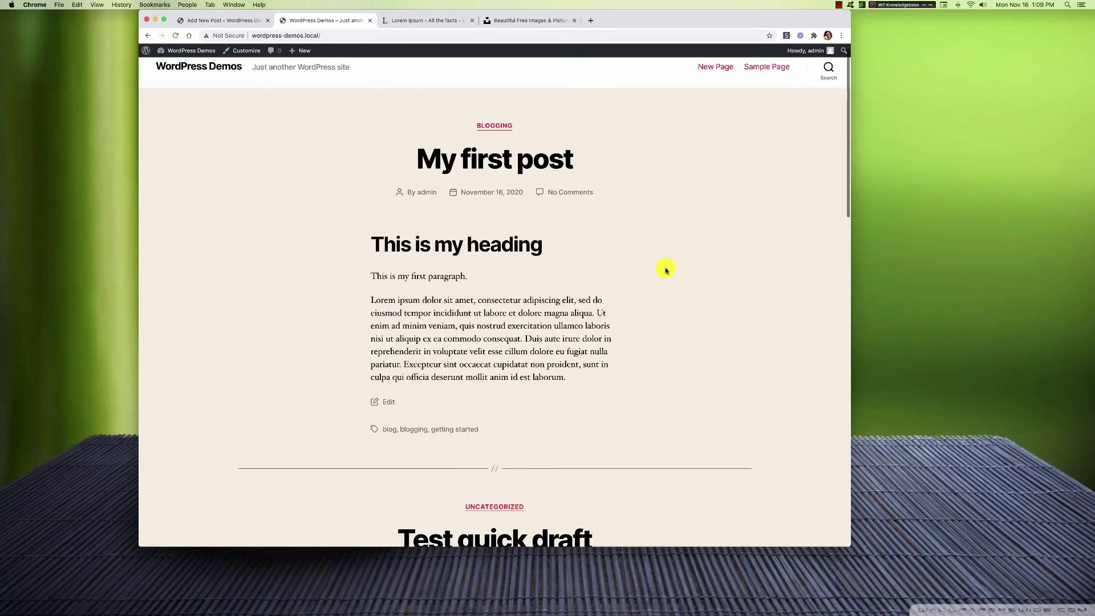
- Return to the post editor, dismiss the publish confirmation, set the post template to Cover Template and update the post
left_click(248, 25)
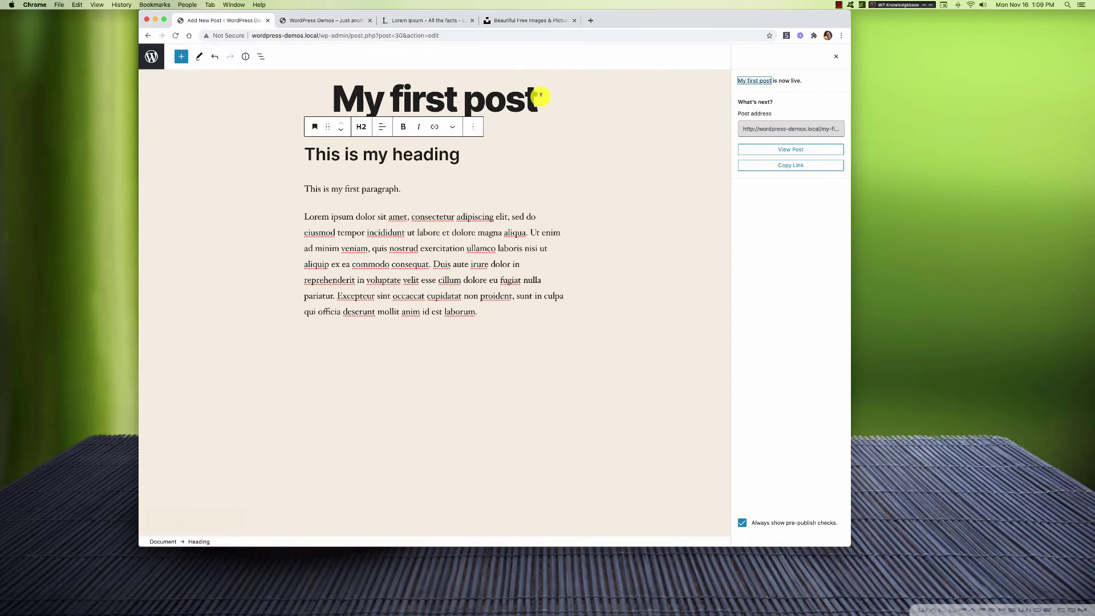
left_click(838, 62)
left_click(789, 469)
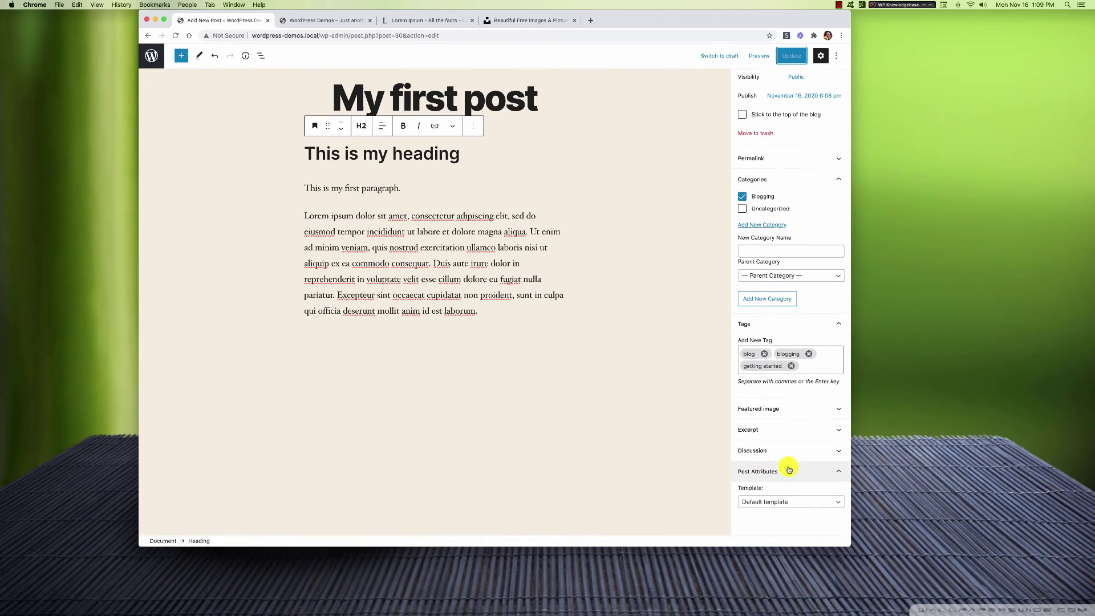
left_click(807, 507)
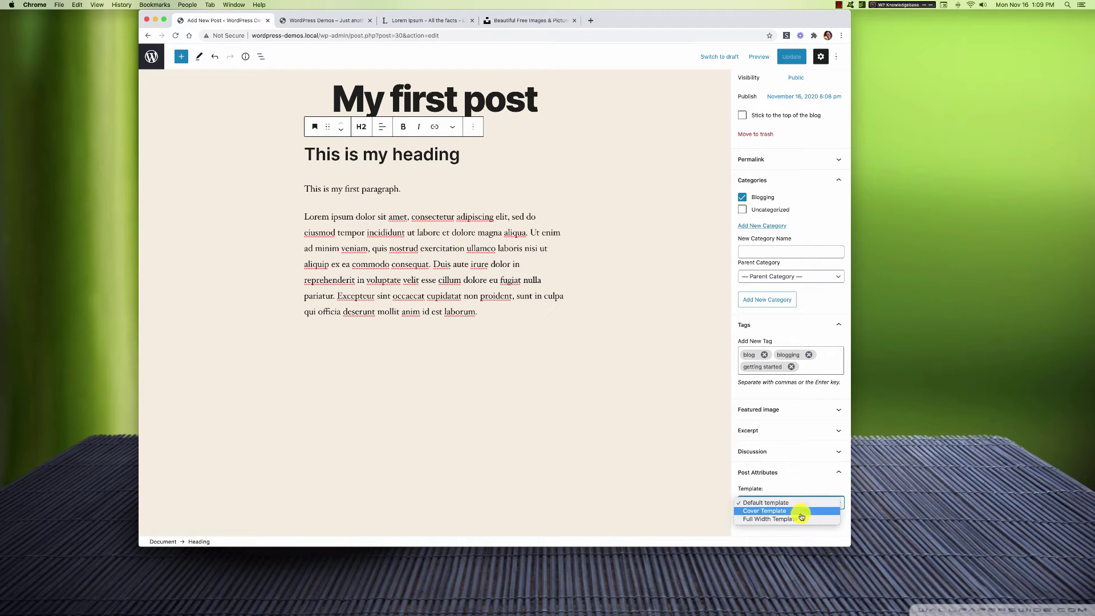
left_click(799, 512)
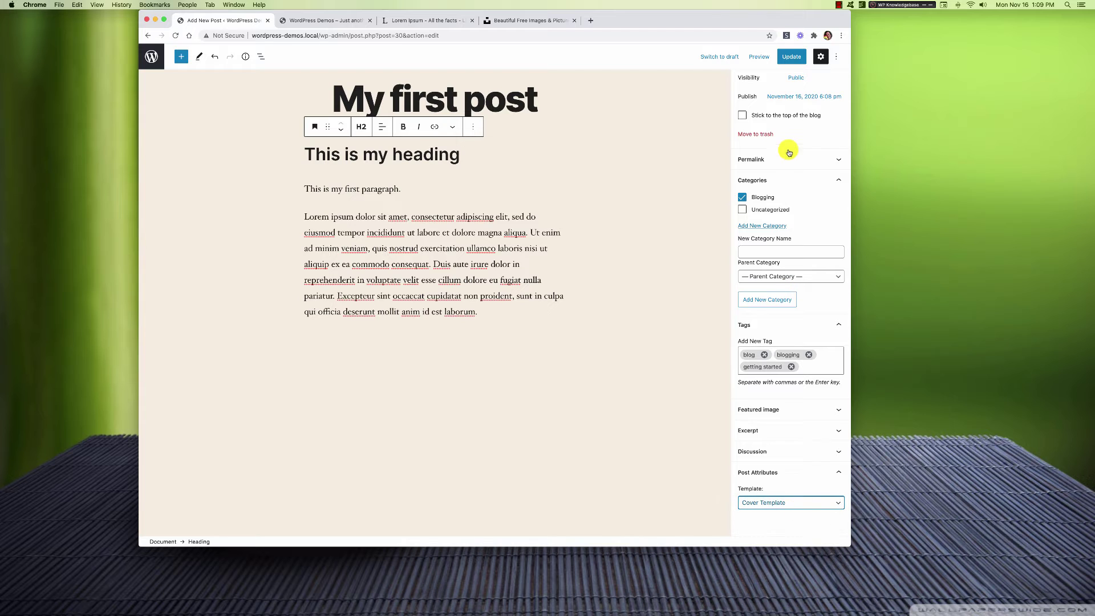
left_click(802, 57)
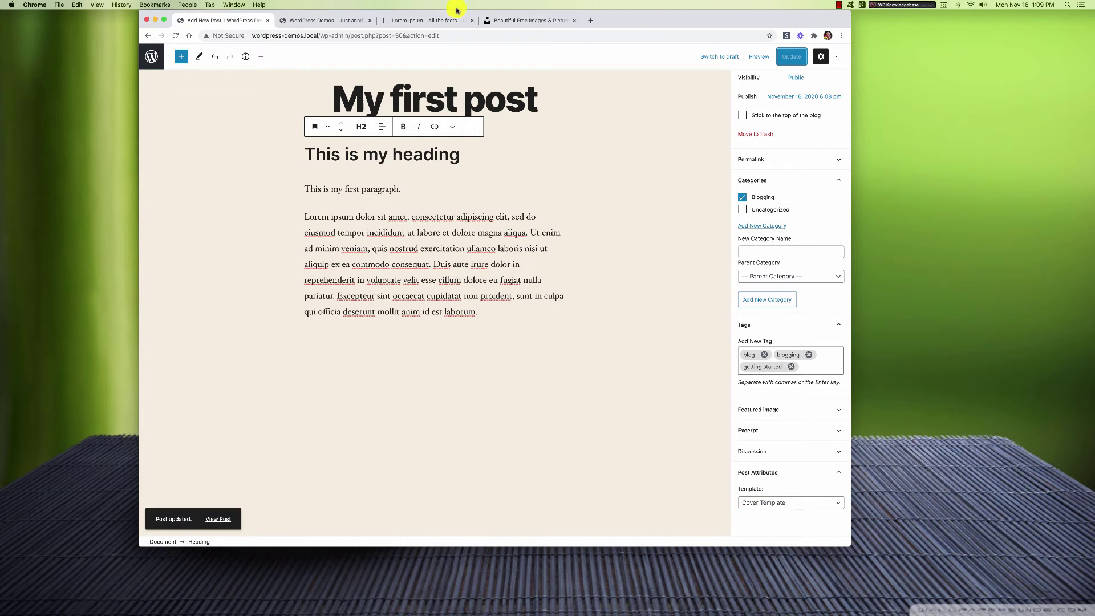
- Reload the site's home page, open "My first post" and examine its layout with the cover template
left_click(318, 21)
left_click(176, 36)
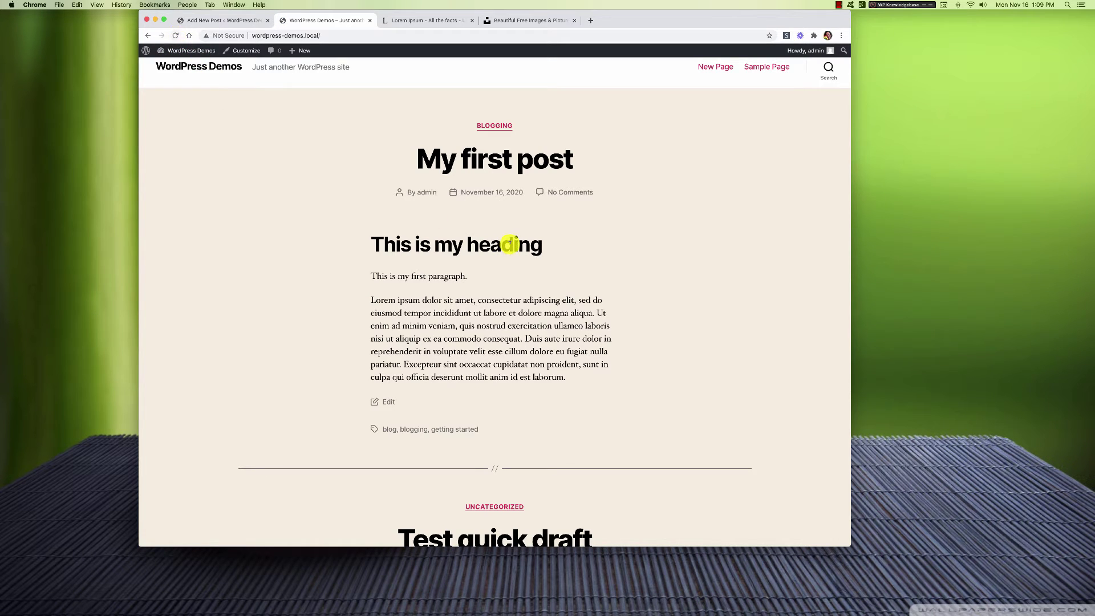
left_click(487, 163)
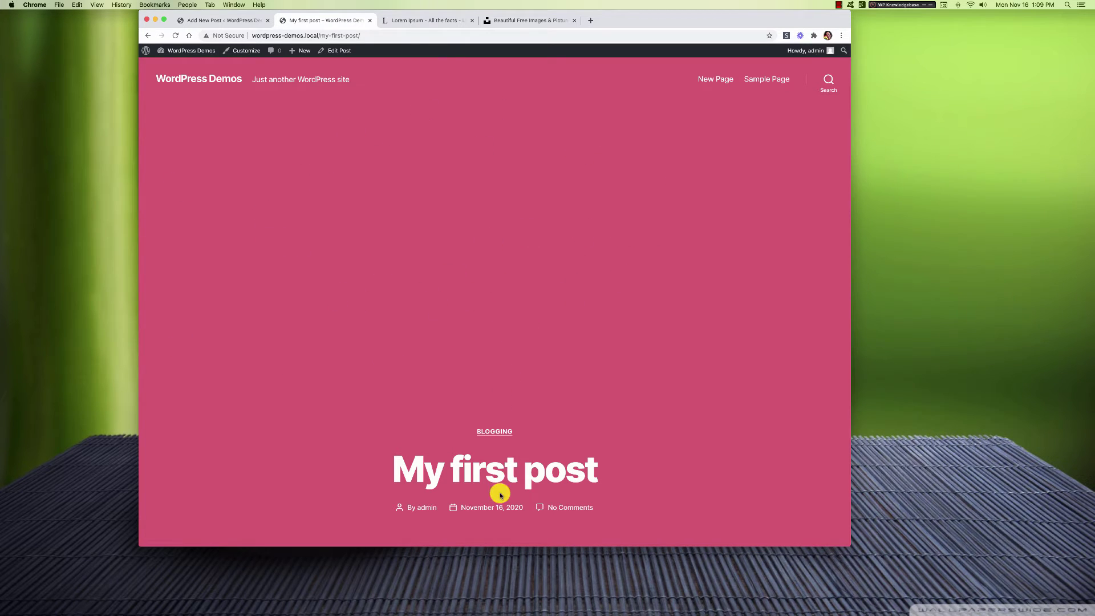
scroll(506, 495, "down", 10)
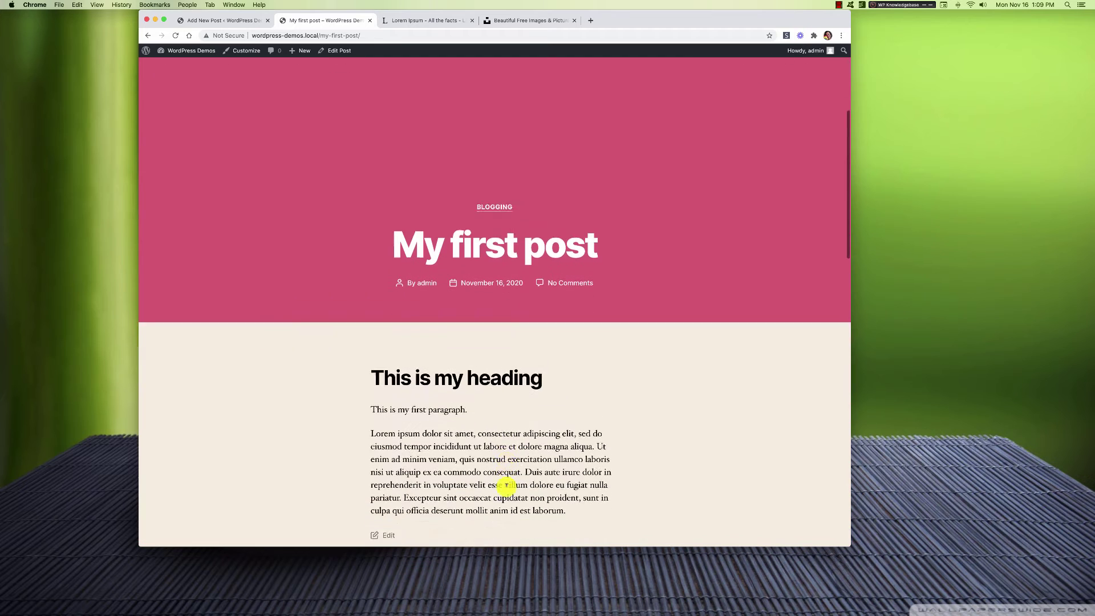
scroll(504, 484, "up", 10)
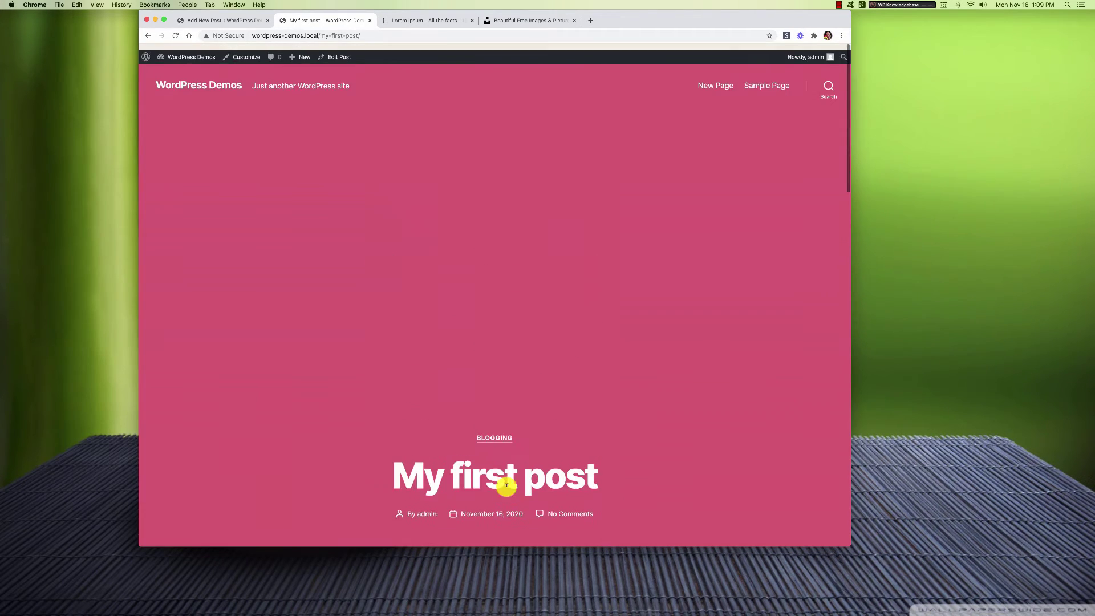
- Return to the post editor, set the post template to Full Width Template and update the post
left_click(254, 21)
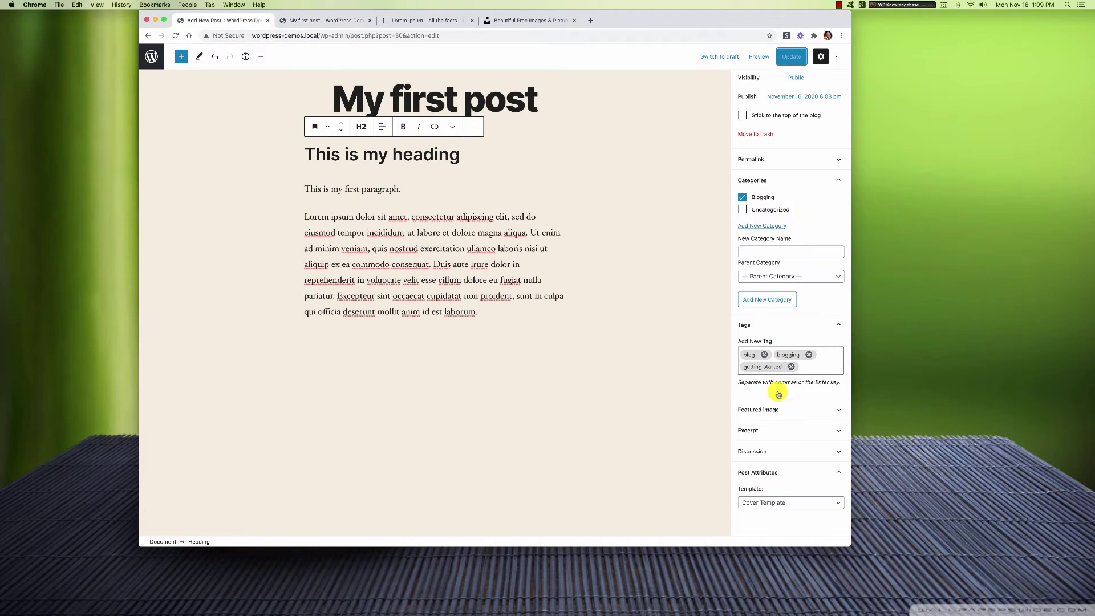
left_click(783, 502)
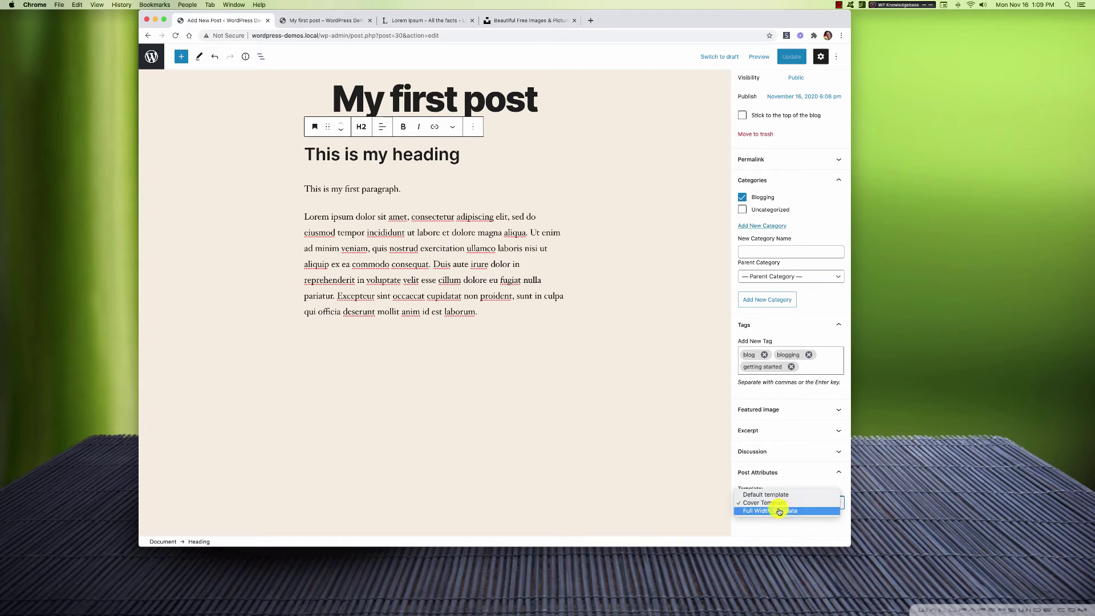
left_click(777, 511)
left_click(792, 57)
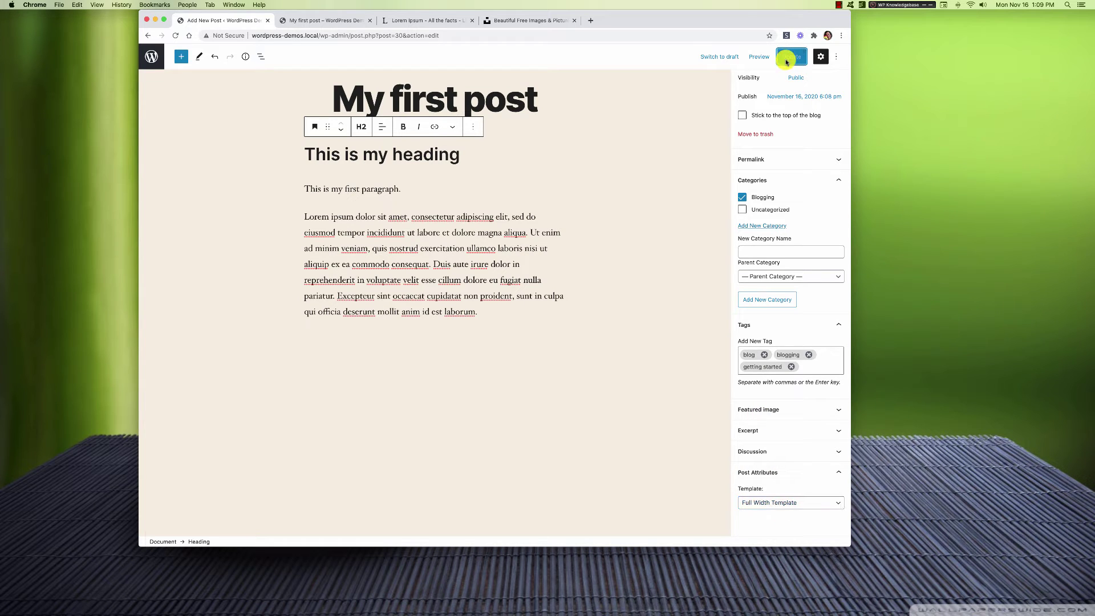
- Reload the published post on the site to check its full-width layout, and return to the post editor
left_click(331, 21)
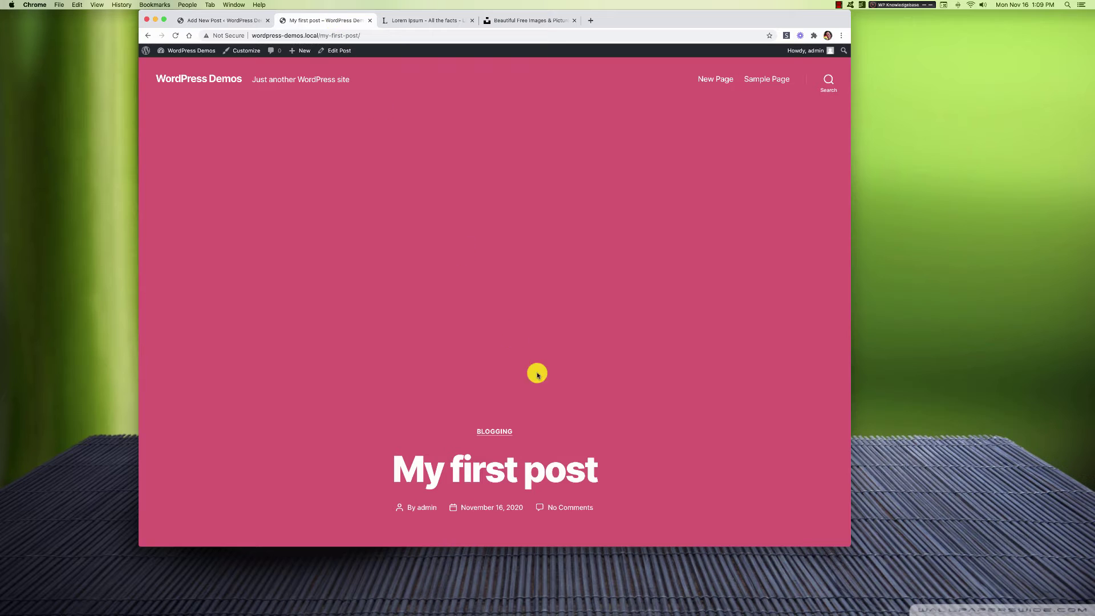
left_click(177, 36)
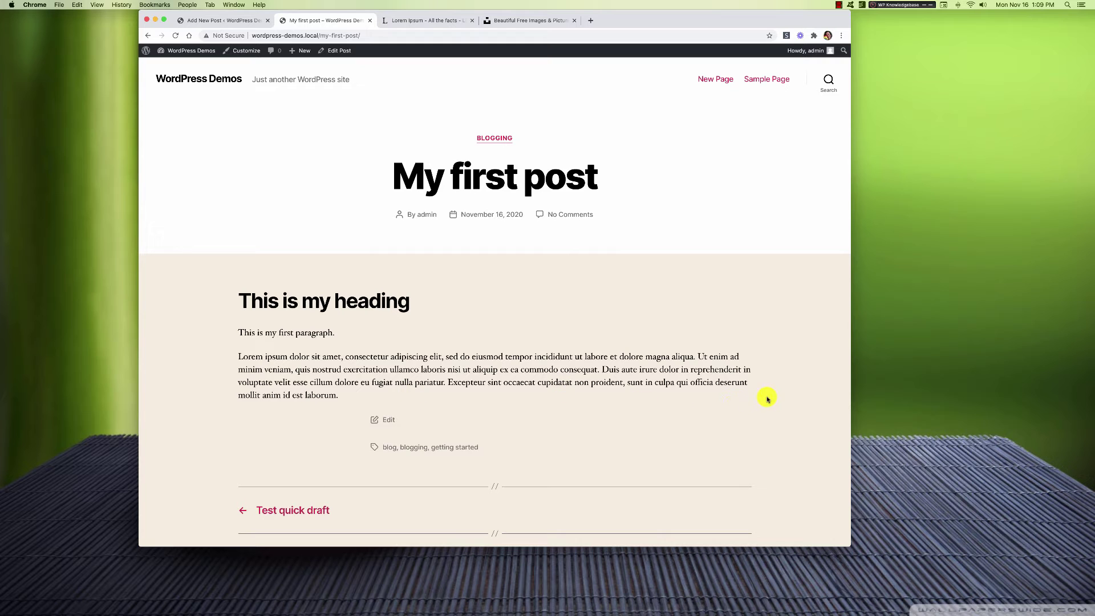
left_click(237, 20)
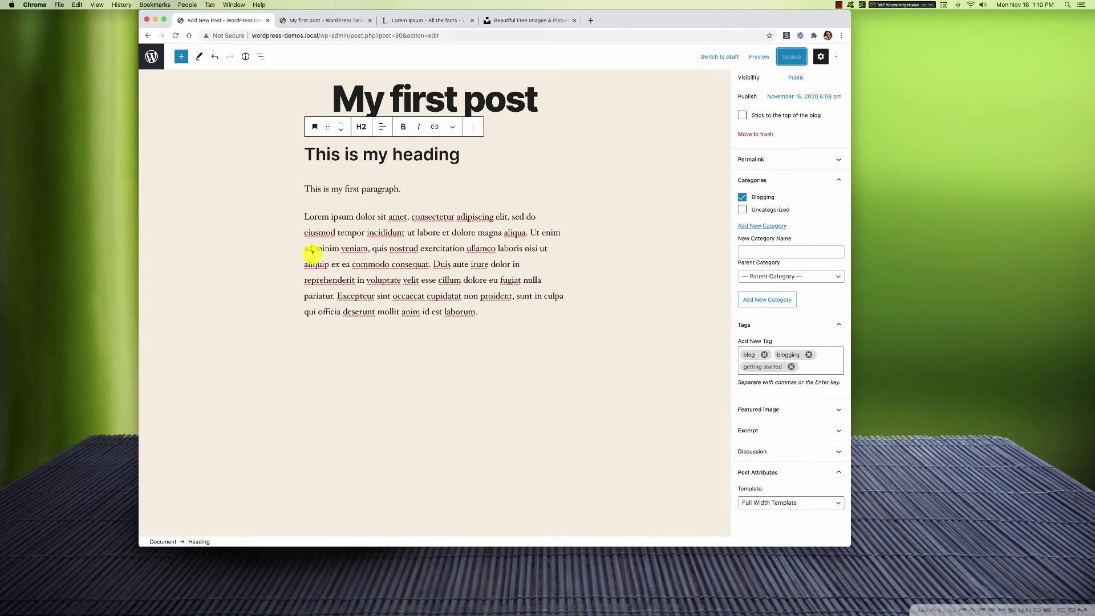
left_click(314, 22)
left_click(231, 20)
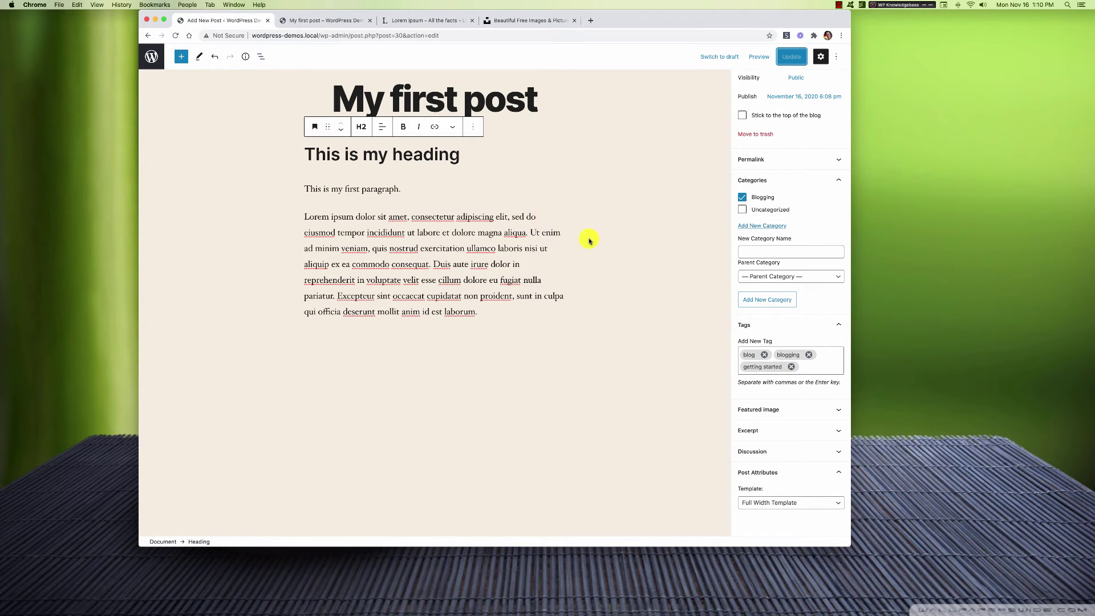
left_click(508, 272)
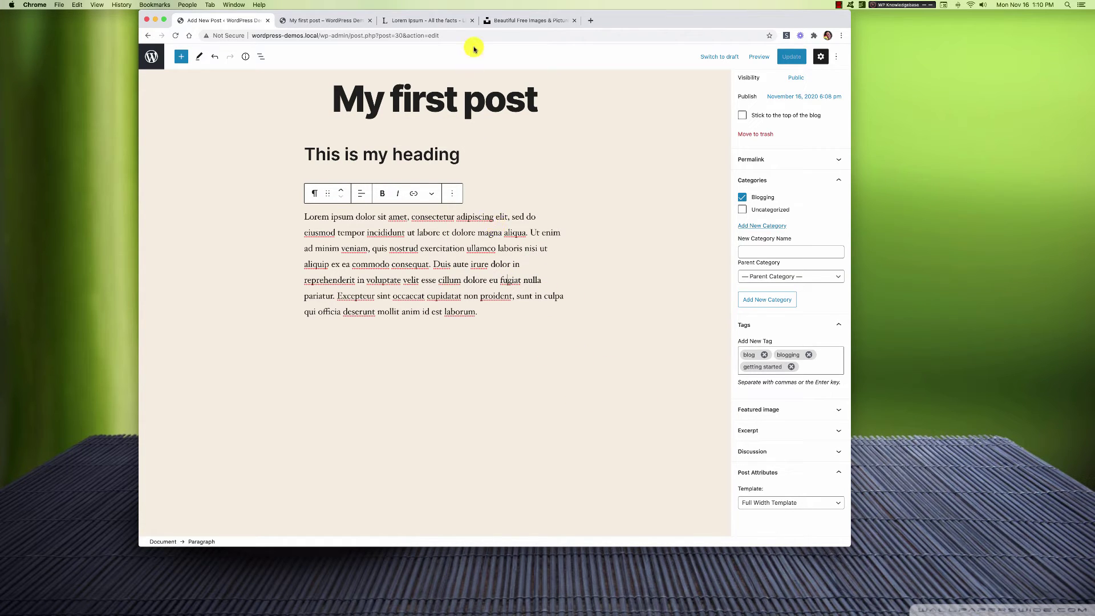
- Look at the Unsplash home page, then open pixabay.com in a new browser tab and open the foggy autumn forest path photo
left_click(514, 21)
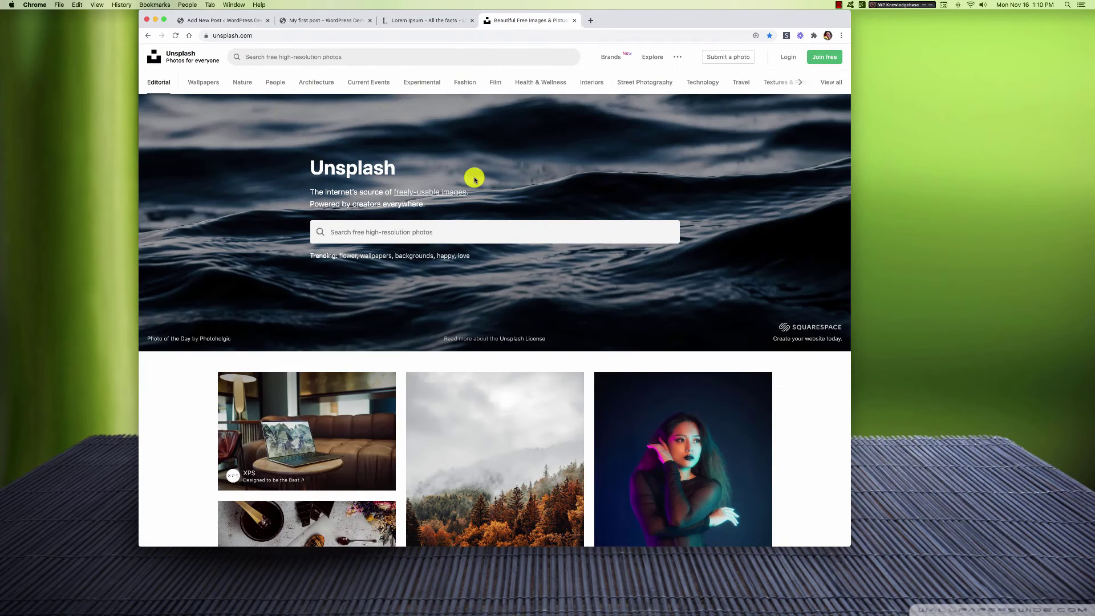
left_click(590, 22)
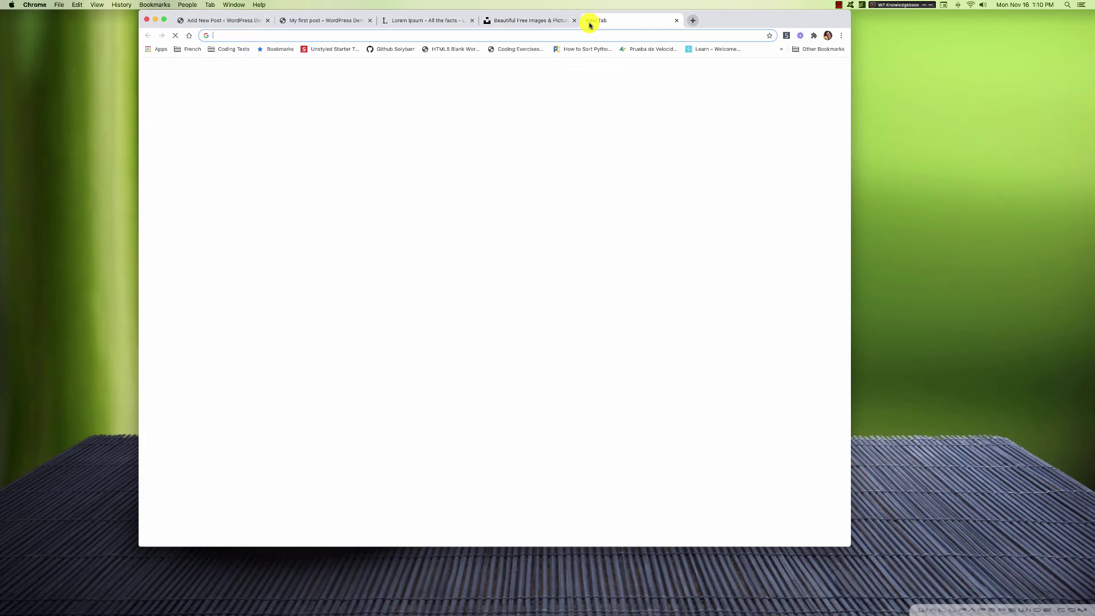
type("pixa")
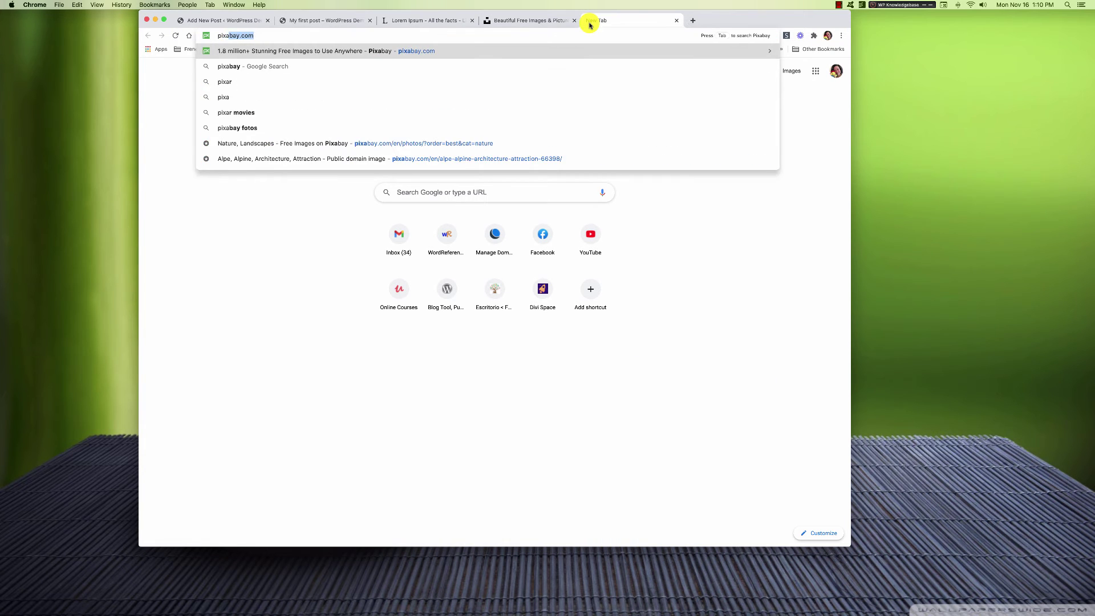
key("Return")
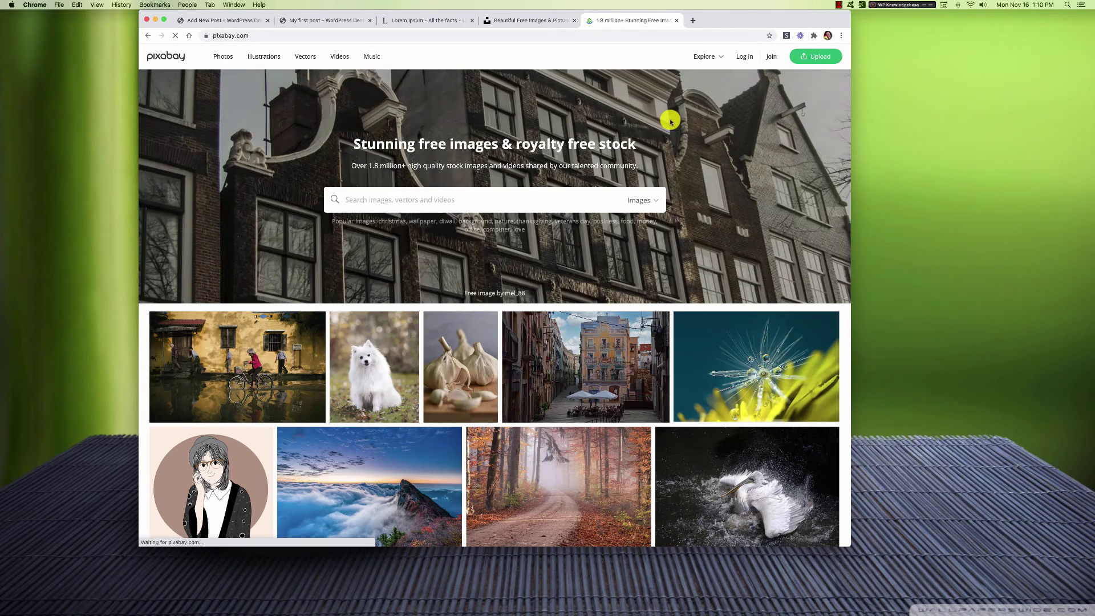
scroll(587, 323, "down", 4)
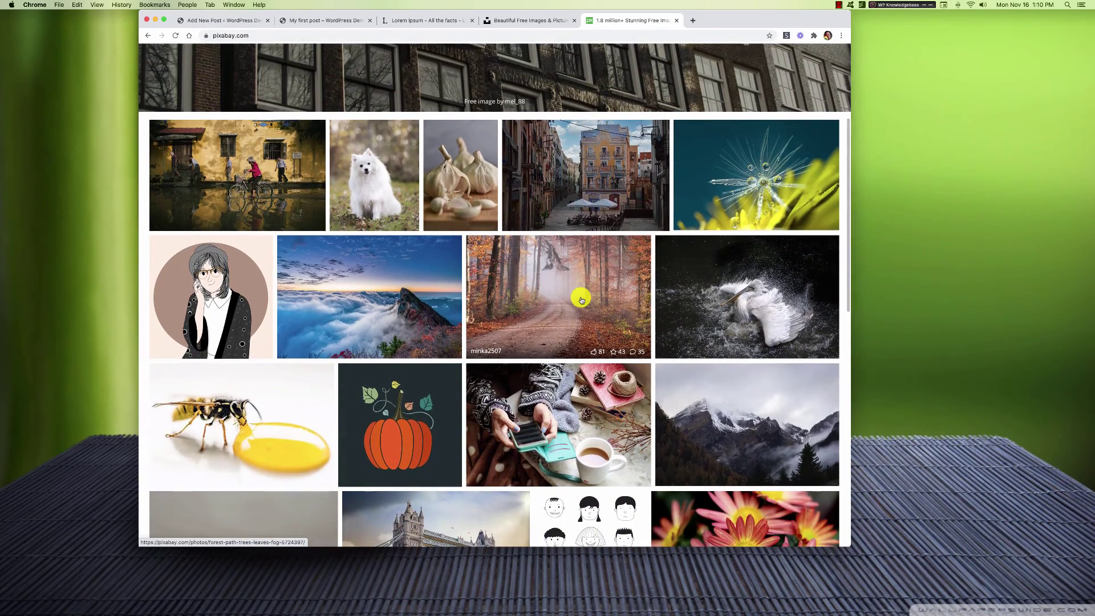
left_click(581, 300)
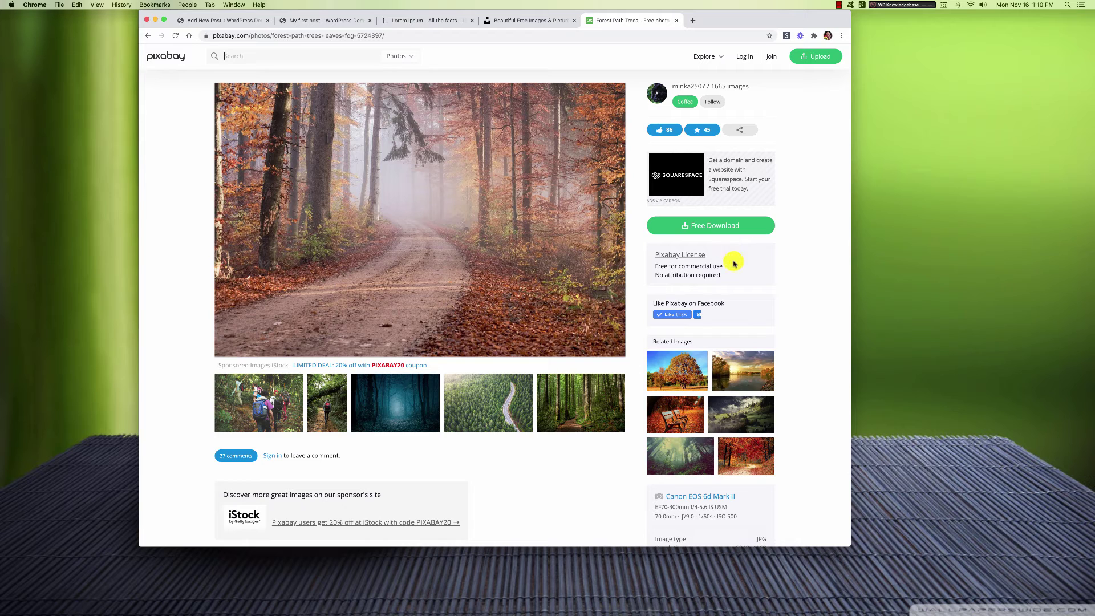
- Download the forest path photo at 1280×853, completing the robot check, and save it to the desktop
left_click(724, 226)
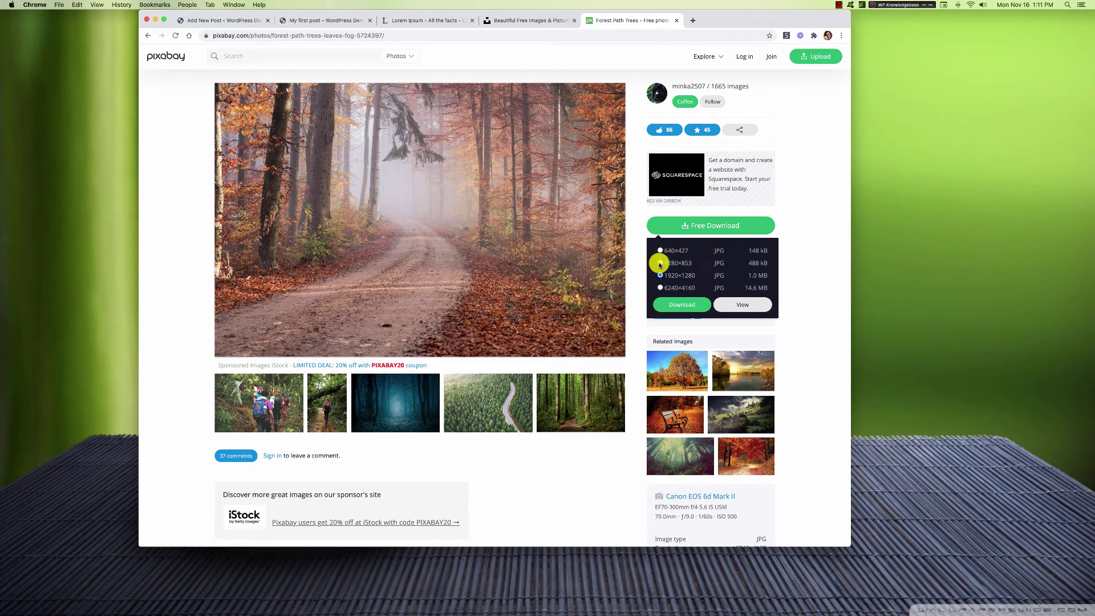
left_click(667, 265)
left_click(681, 303)
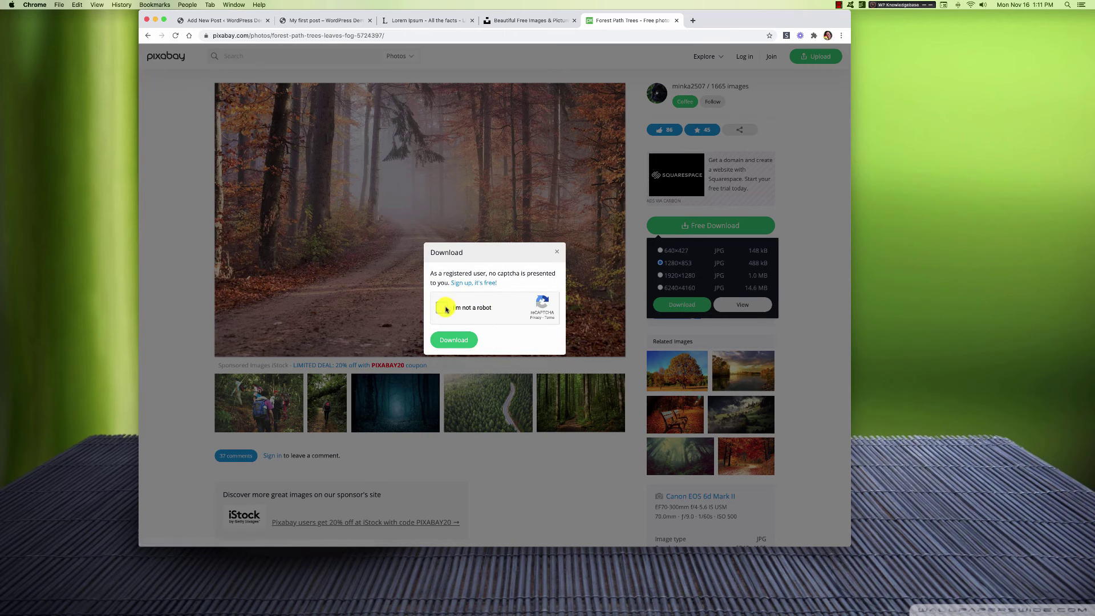
left_click(445, 310)
left_click(454, 340)
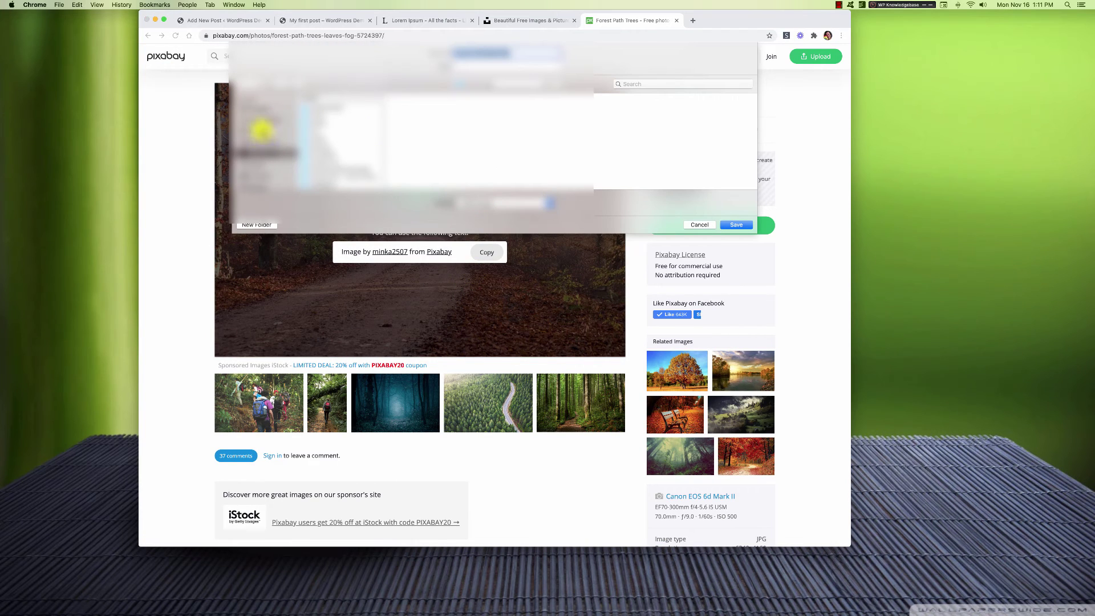
left_click(261, 131)
left_click(736, 224)
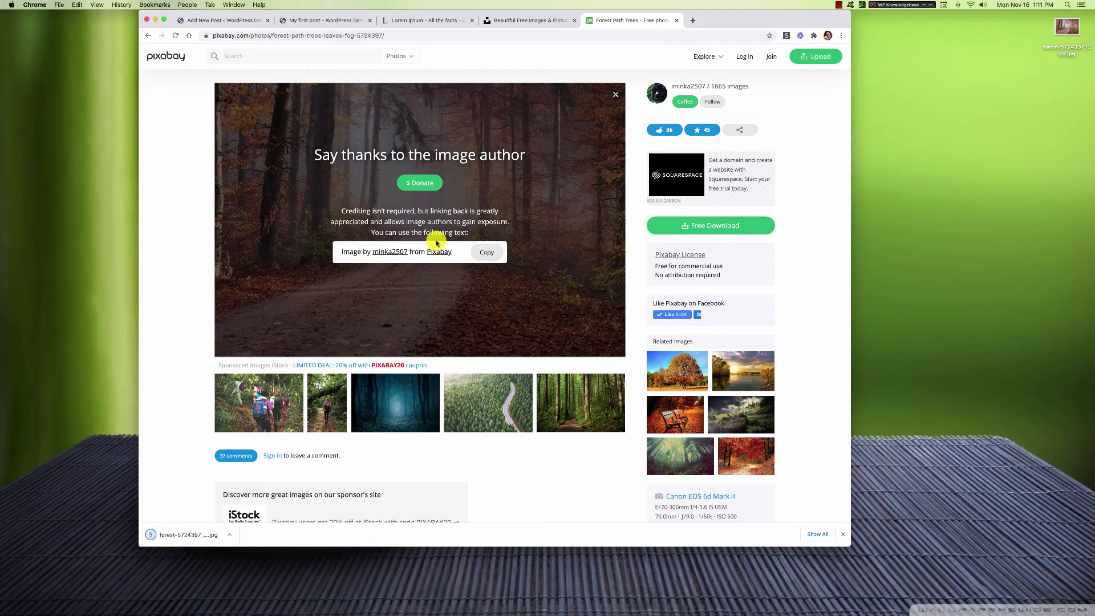
- Return to the post editor and leave it for the list of all posts
left_click(308, 21)
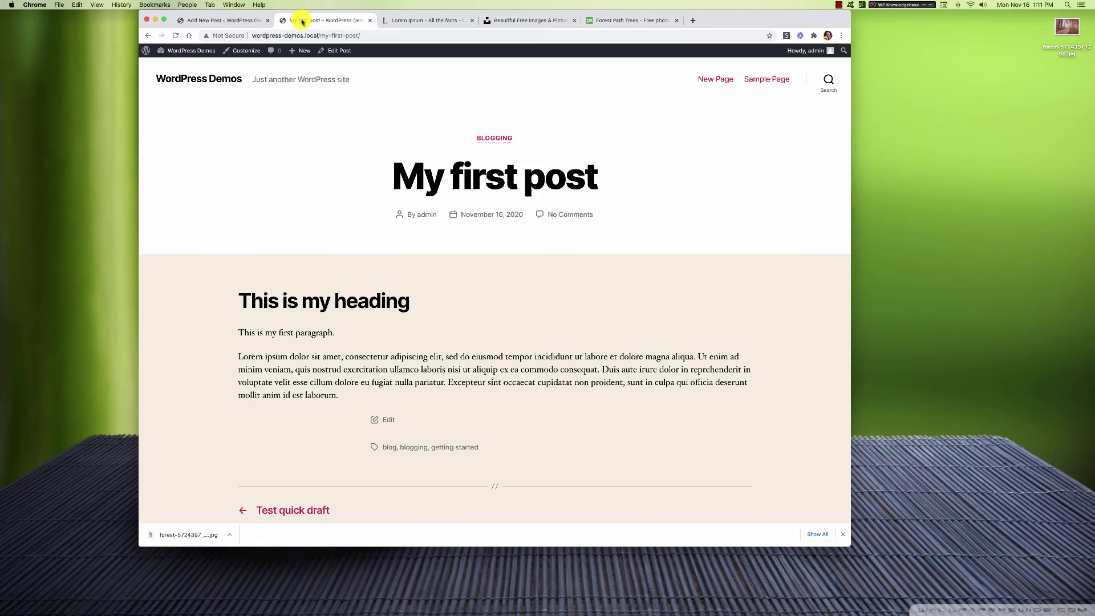
left_click(204, 21)
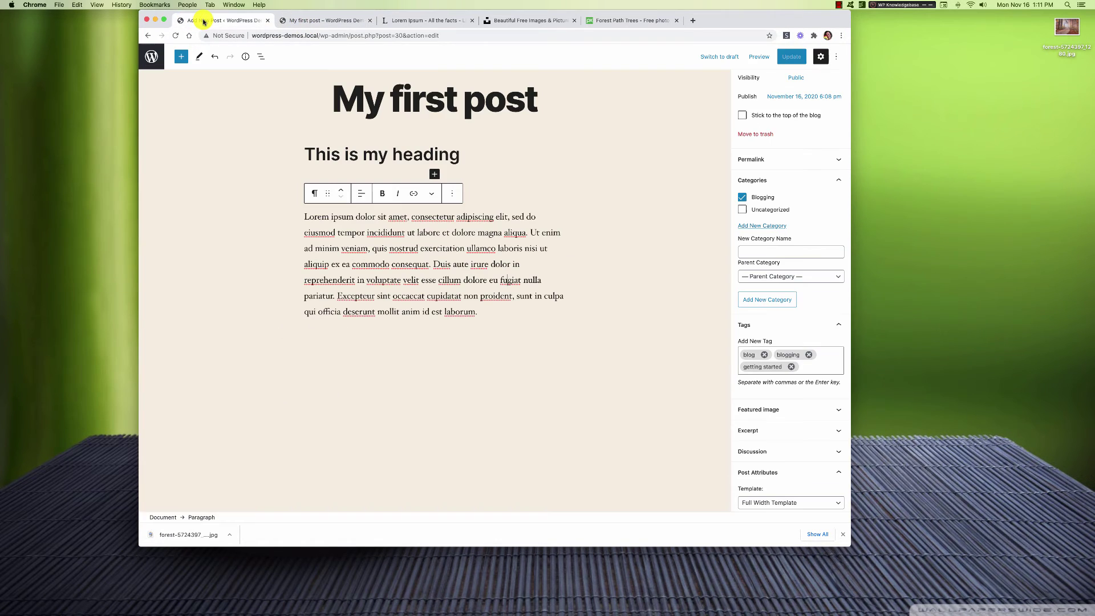
left_click(160, 61)
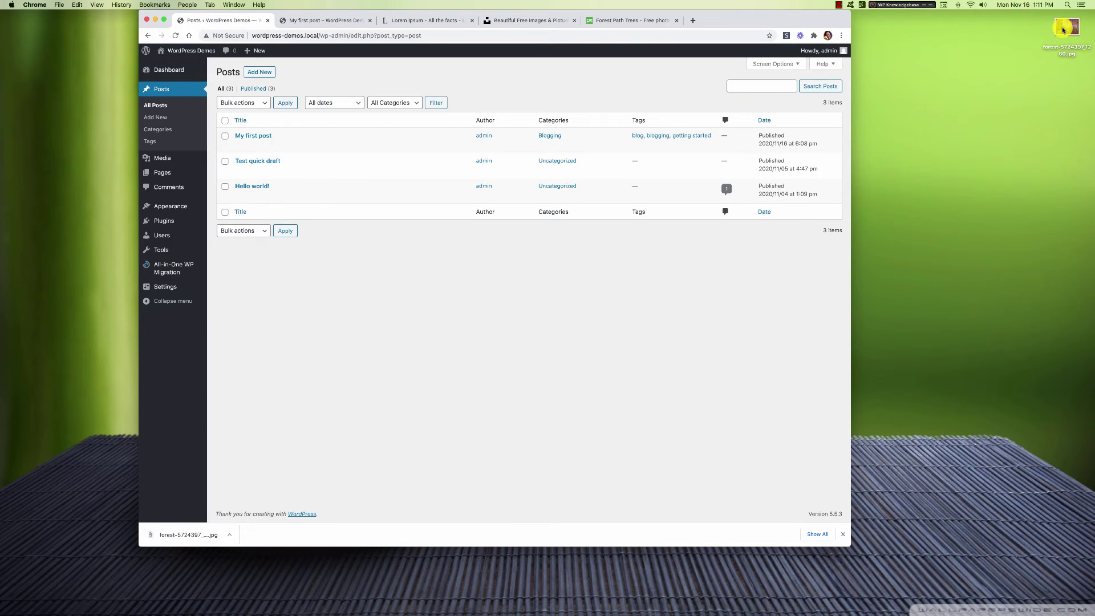
- Open the downloaded forest image from the desktop in Preview, inspect its dimensions with Adjust Size, cancel the resize and close the image
left_click_drag(1063, 30, 987, 99)
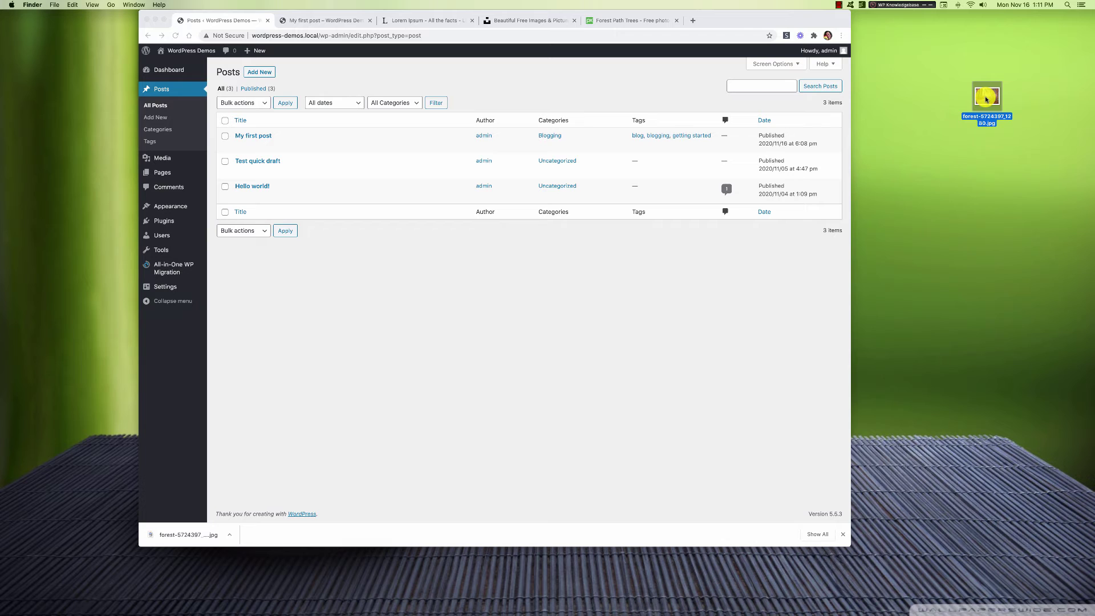
double_click(987, 99)
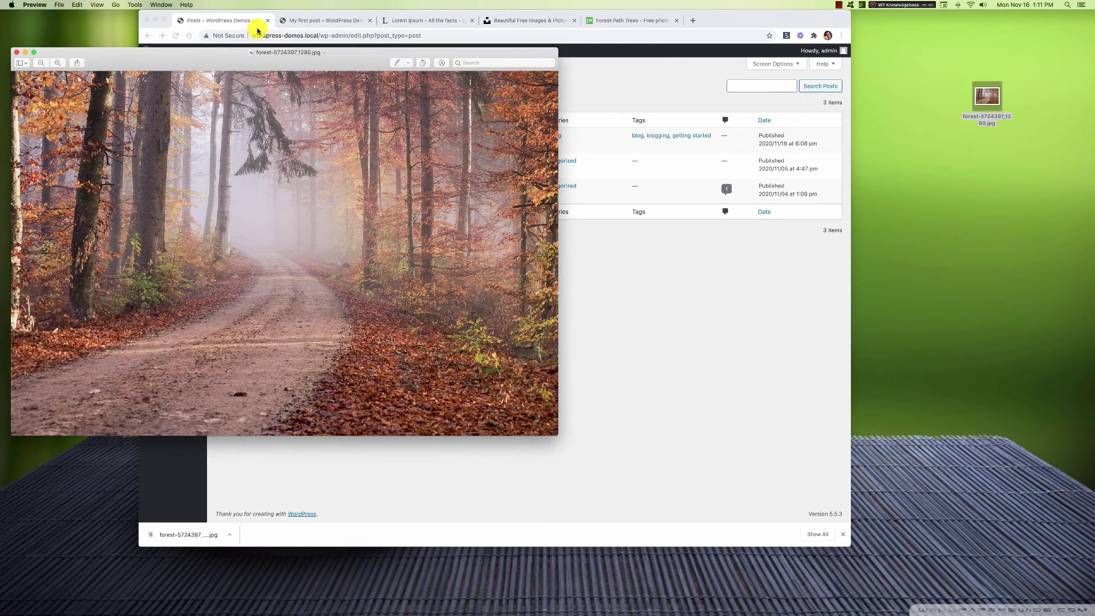
left_click(135, 5)
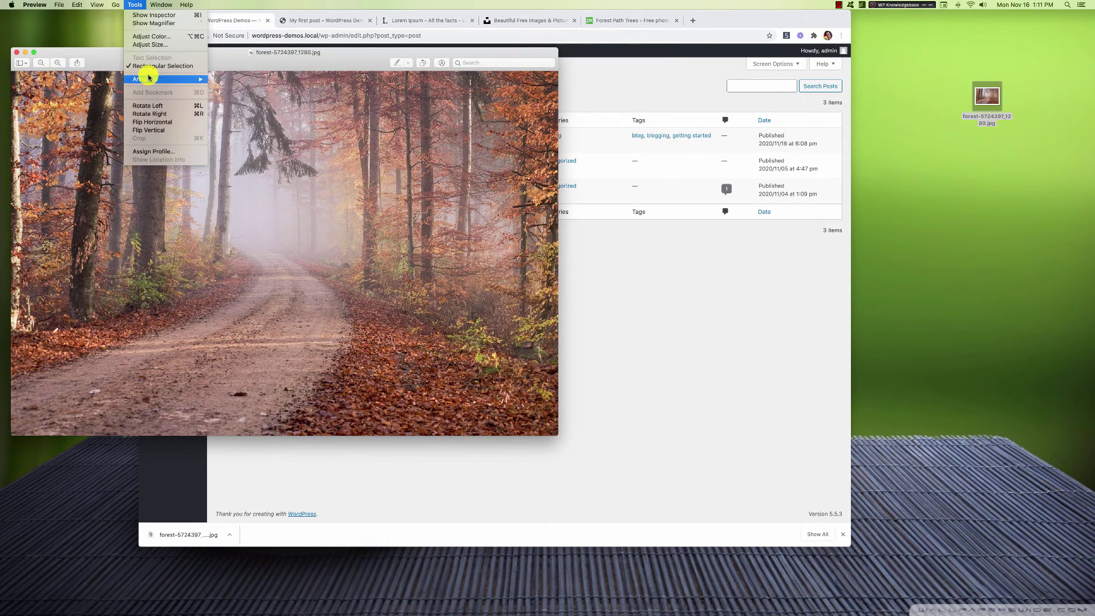
left_click(149, 44)
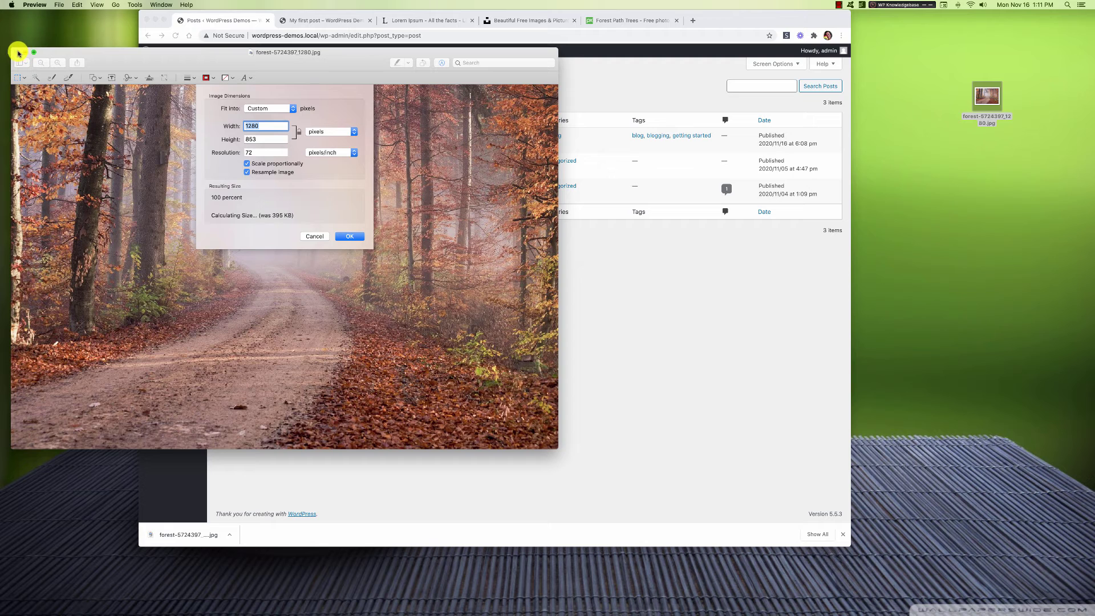
left_click(314, 237)
left_click(18, 53)
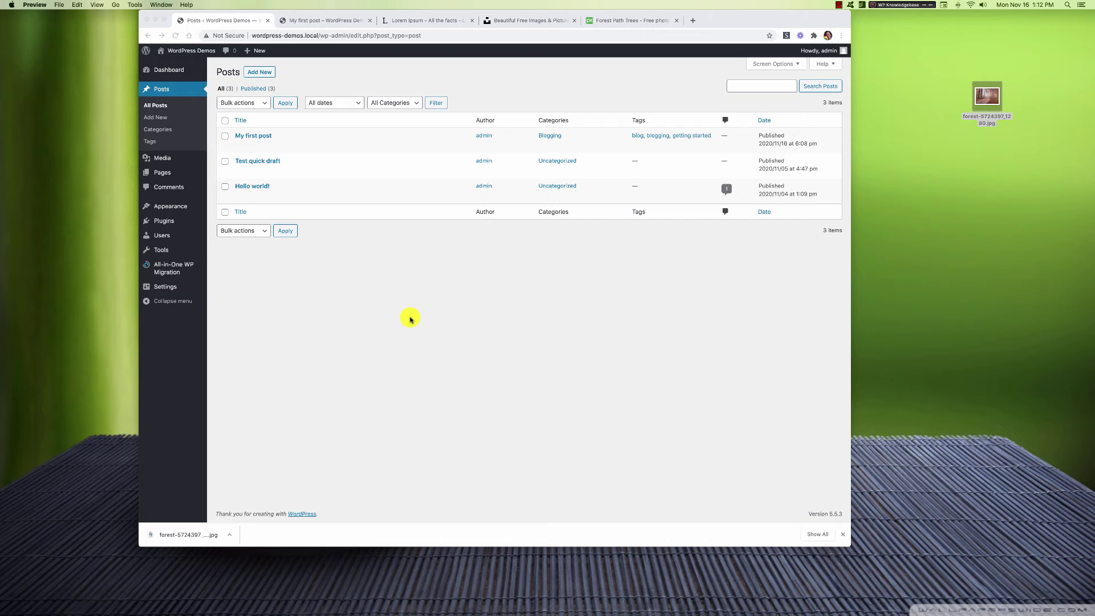
- Open "My first post" for editing from the posts list and start choosing its featured image
left_click(249, 139)
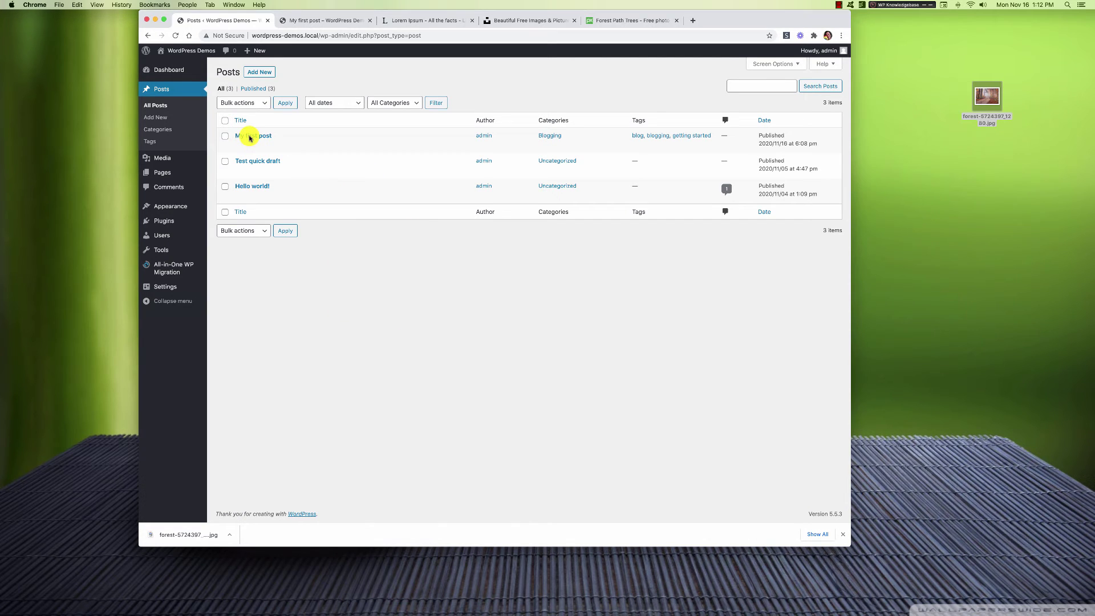
left_click(242, 143)
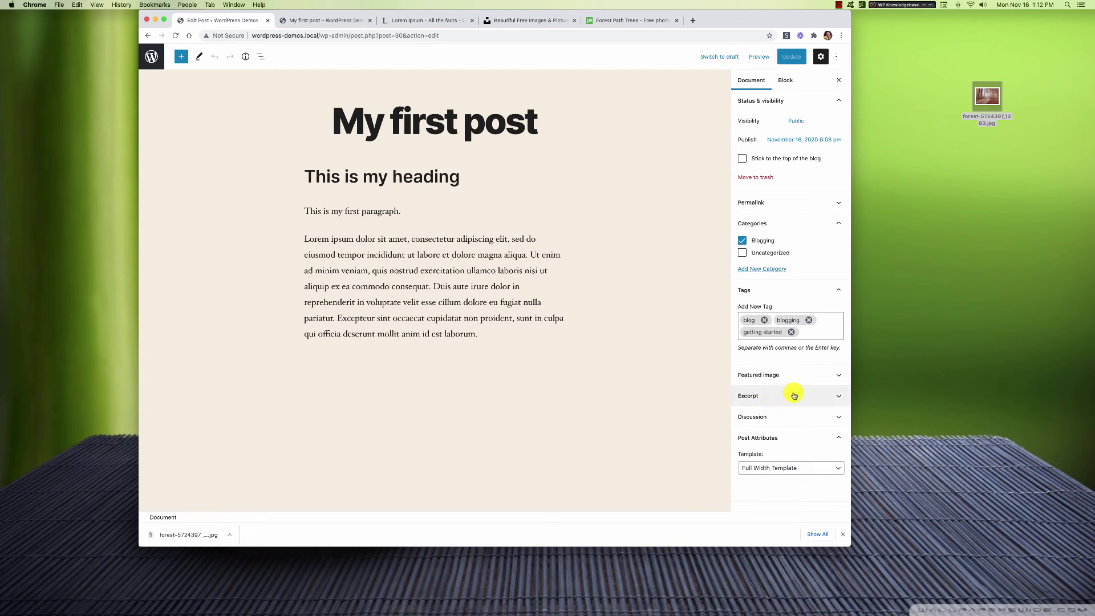
left_click(803, 375)
left_click(803, 408)
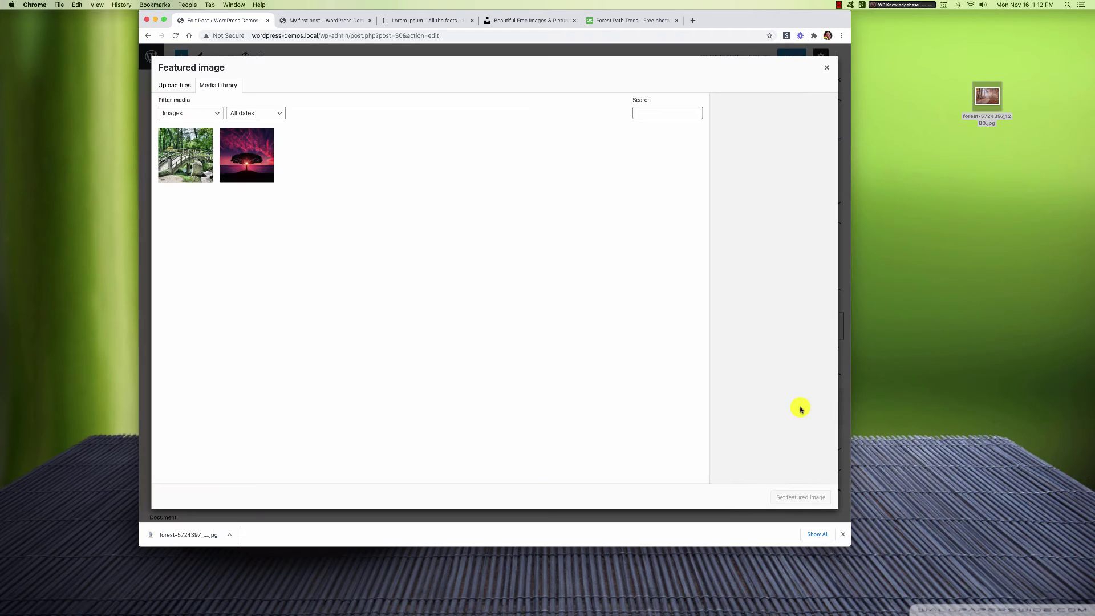
- Upload forest-5724397_1280.jpg from the desktop, set it as the featured image and update the post
left_click(176, 86)
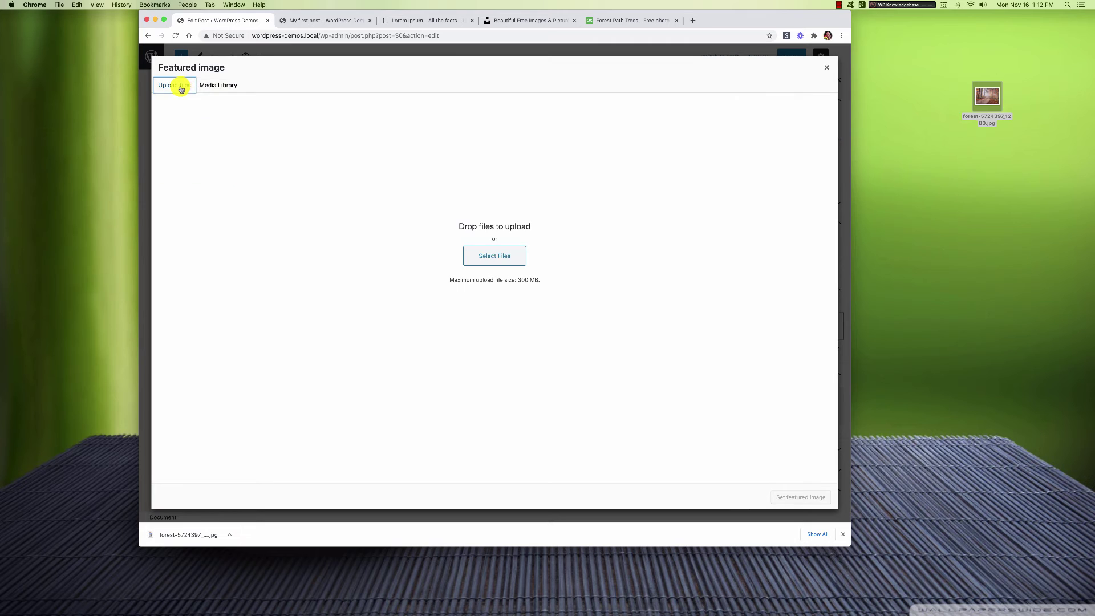
left_click(479, 258)
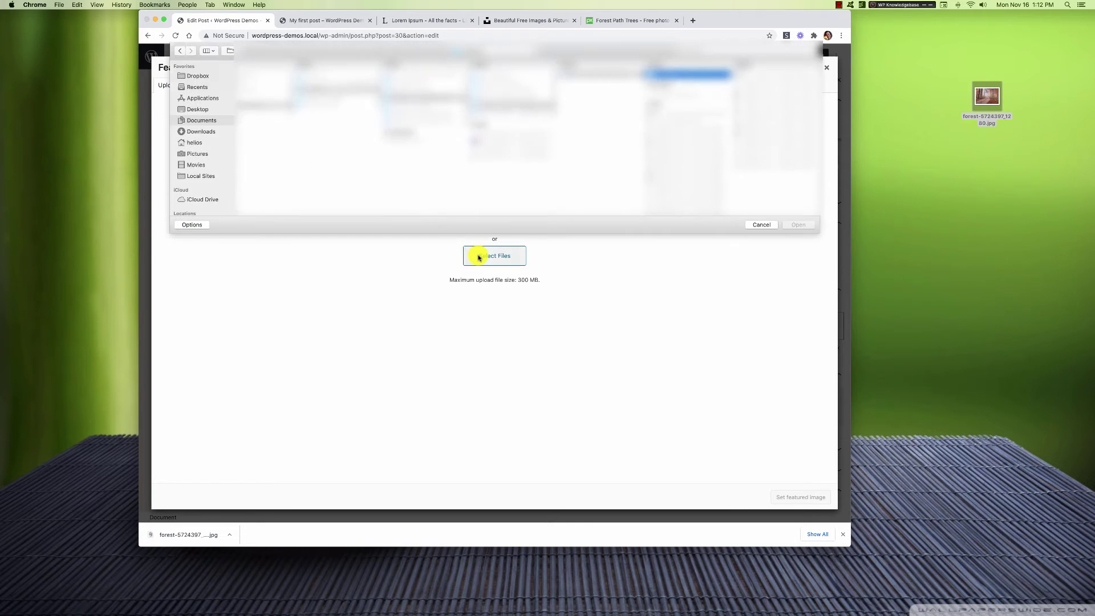
left_click(197, 111)
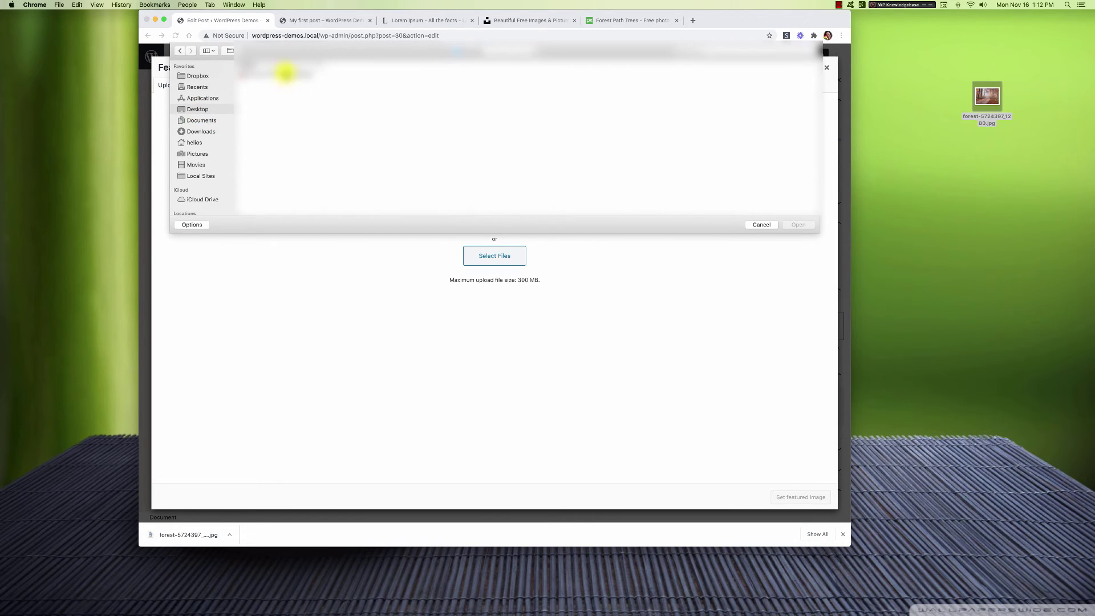
left_click(285, 75)
left_click(793, 226)
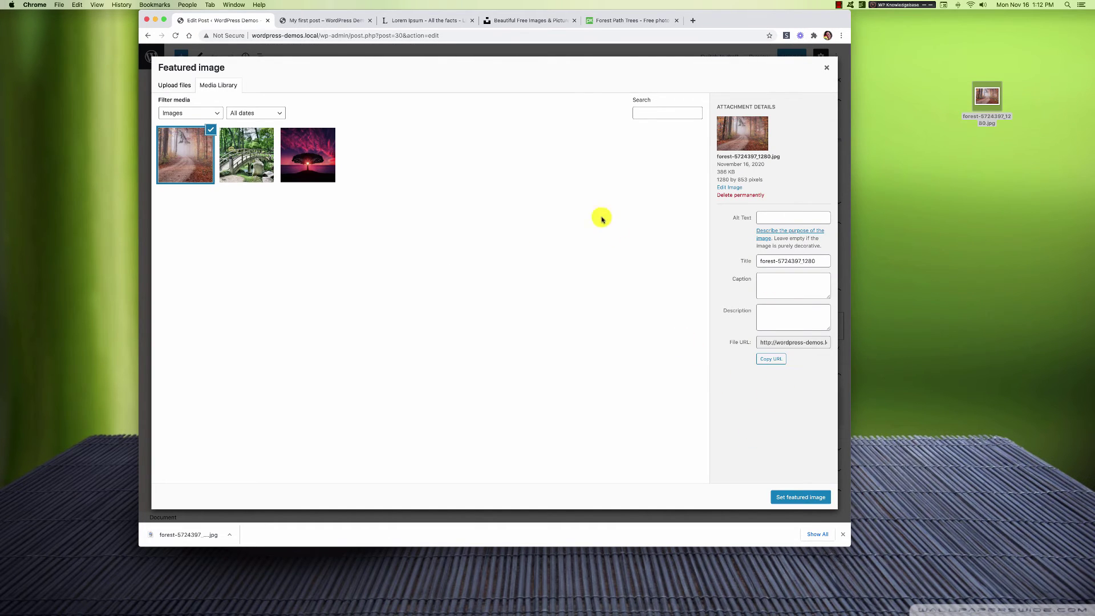
left_click(791, 502)
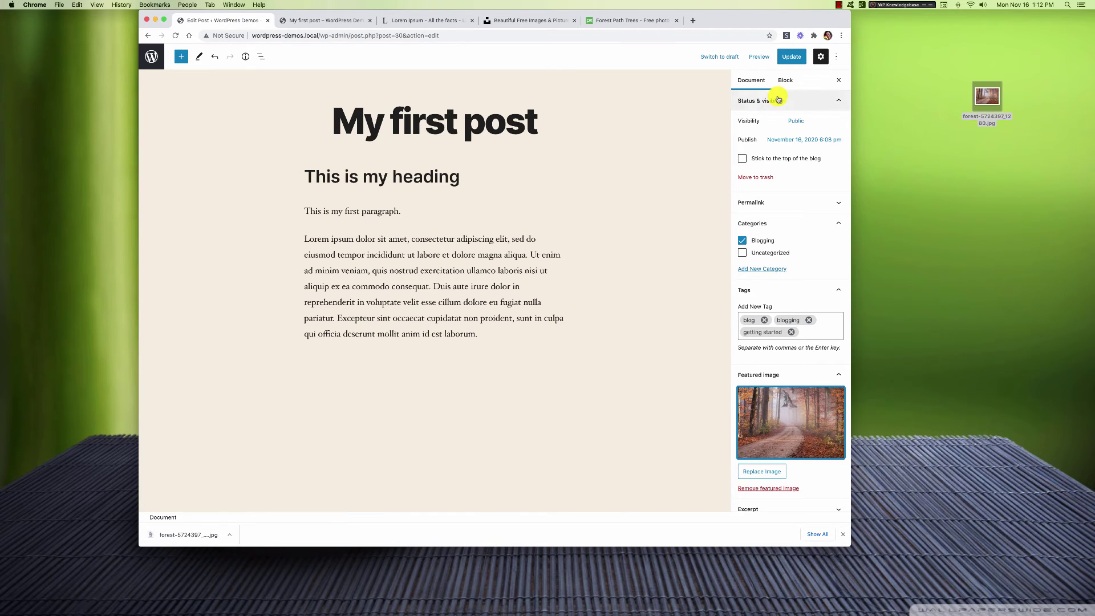
left_click(788, 59)
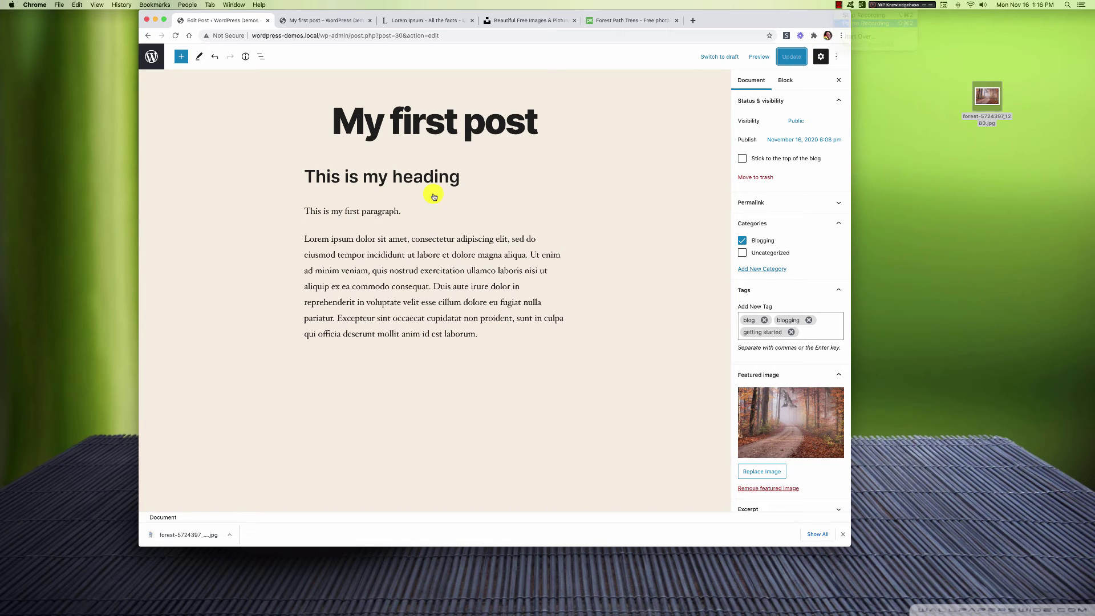
- View the published post on the site and examine how the featured image appears with the full-width layout
left_click(324, 20)
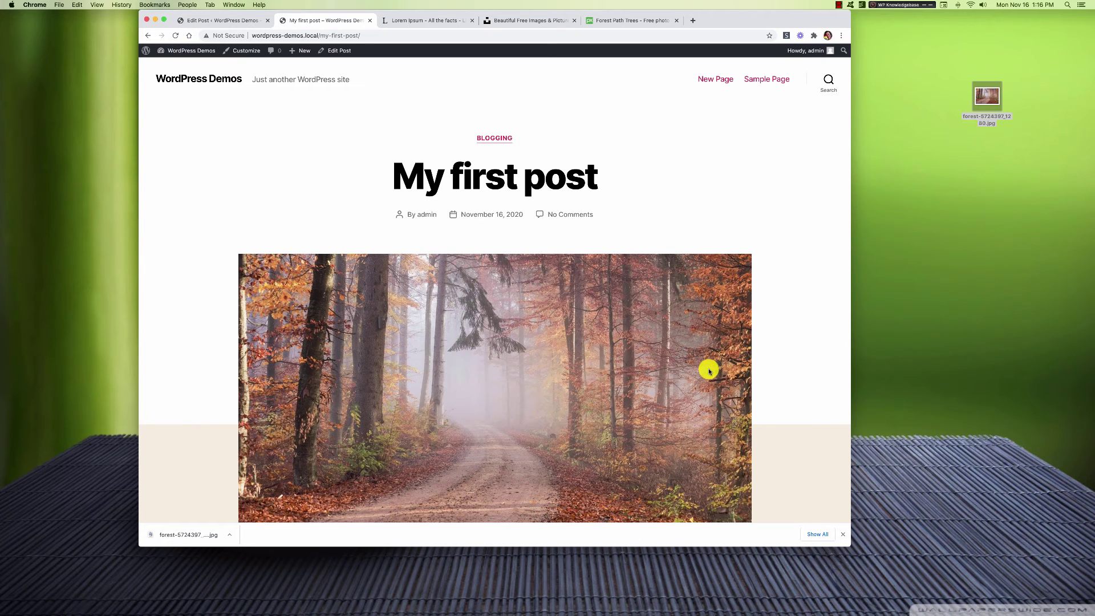
scroll(774, 392, "down", 5)
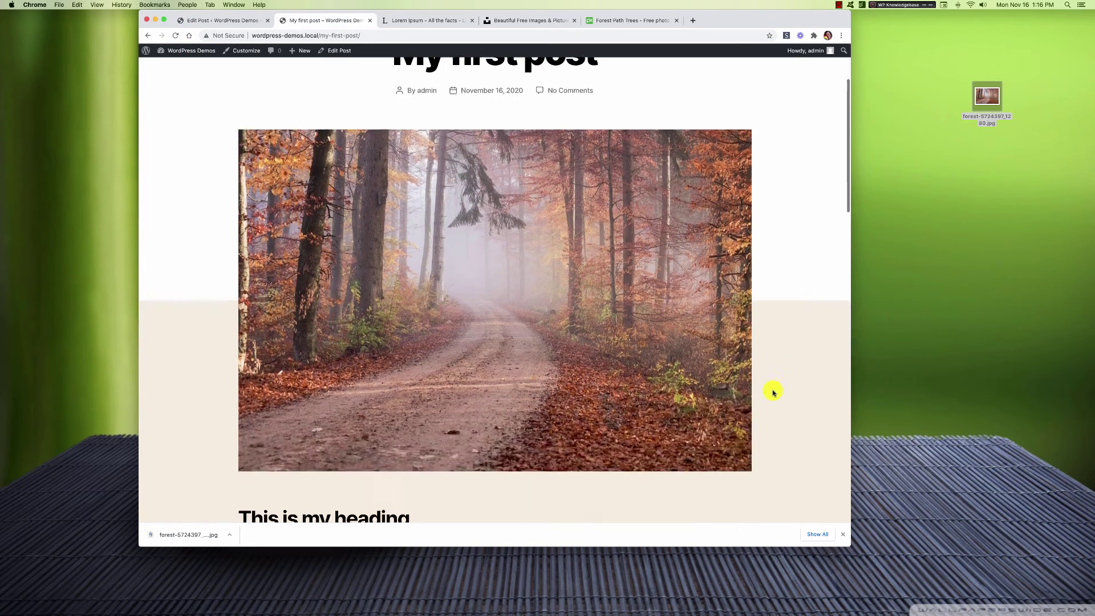
scroll(773, 392, "up", 3)
scroll(774, 393, "down", 5)
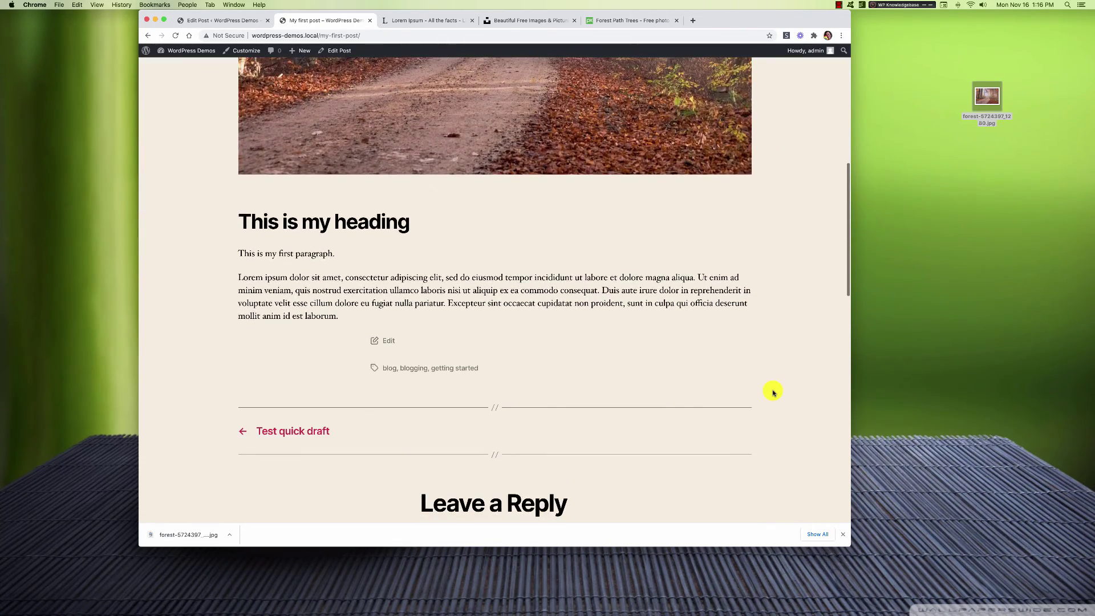
scroll(772, 391, "up", 4)
- Go to the site's home page and examine how "My first post" and its featured image appear in the post listing
scroll(791, 359, "up", 5)
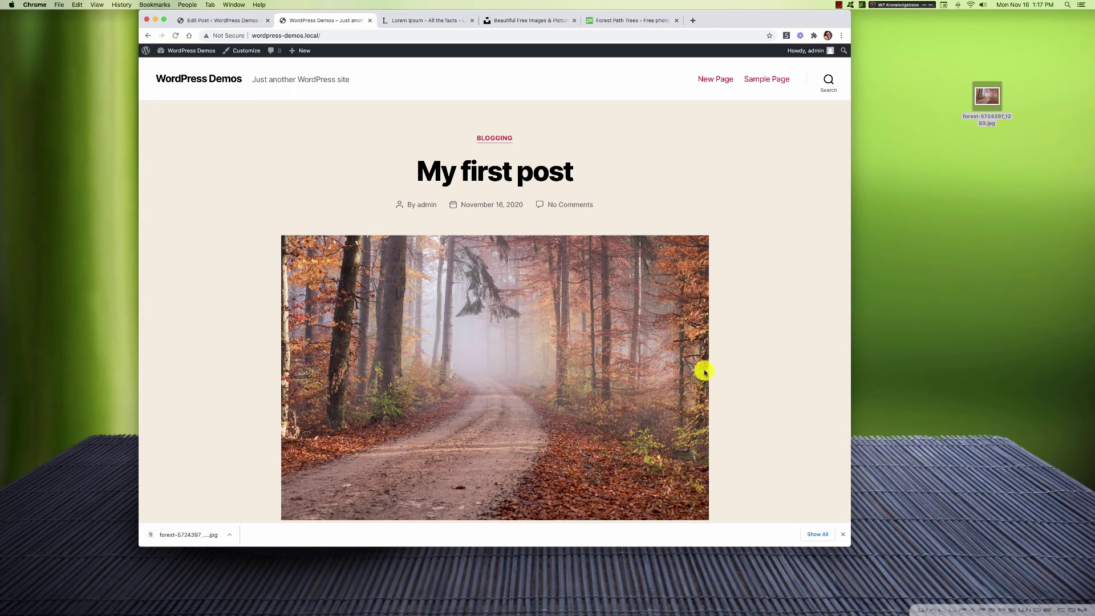
scroll(724, 411, "down", 10)
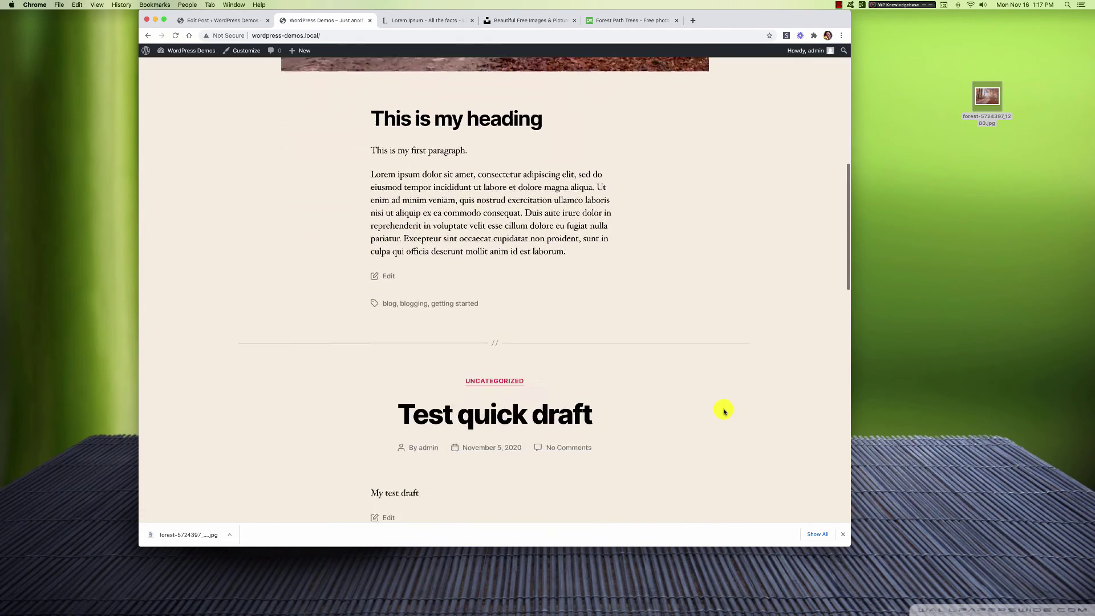
scroll(724, 408, "up", 20)
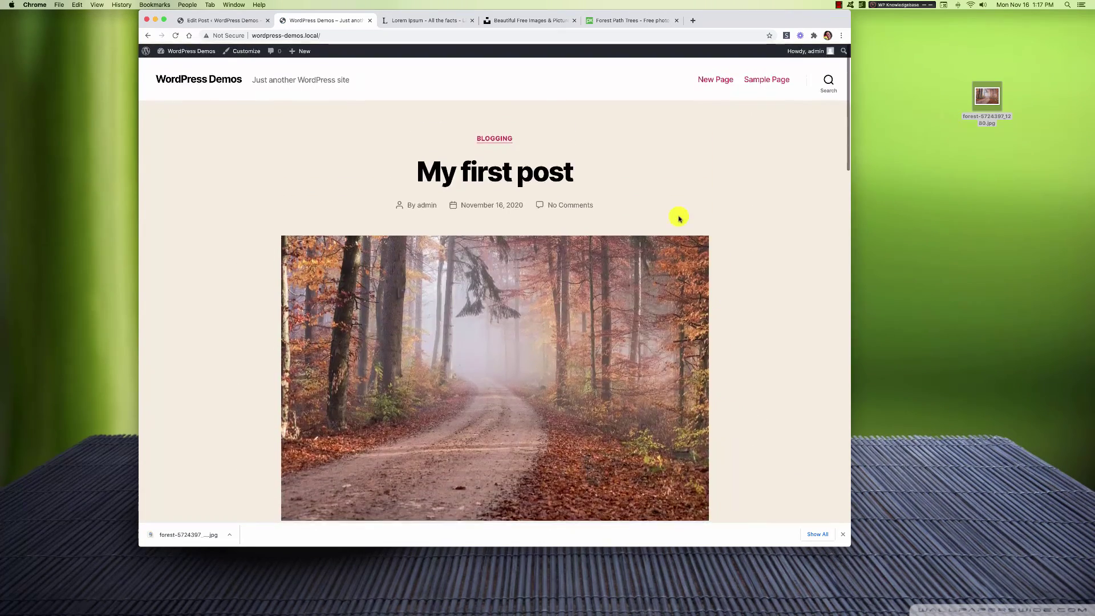
- Leave the post editor and activate the Astra theme among the installed themes
left_click(229, 20)
left_click(151, 56)
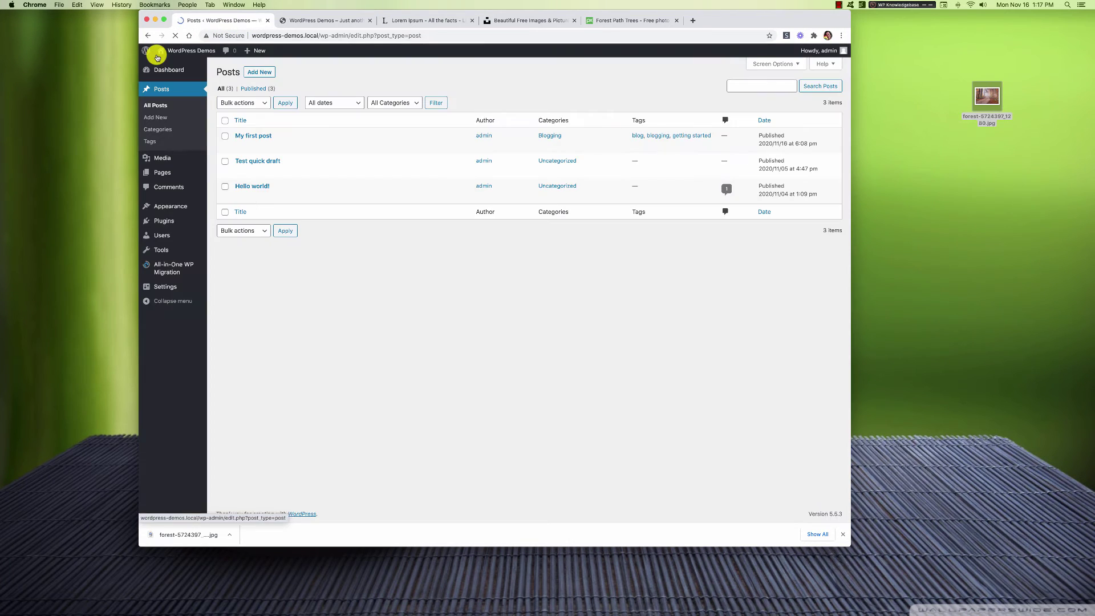
mouse_move(162, 206)
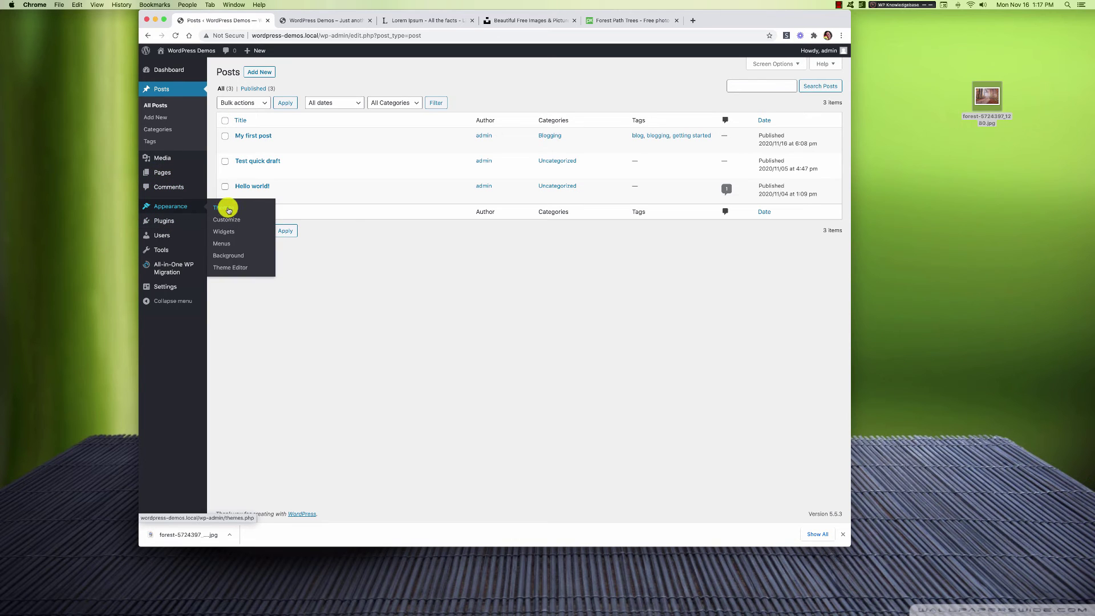
left_click(228, 210)
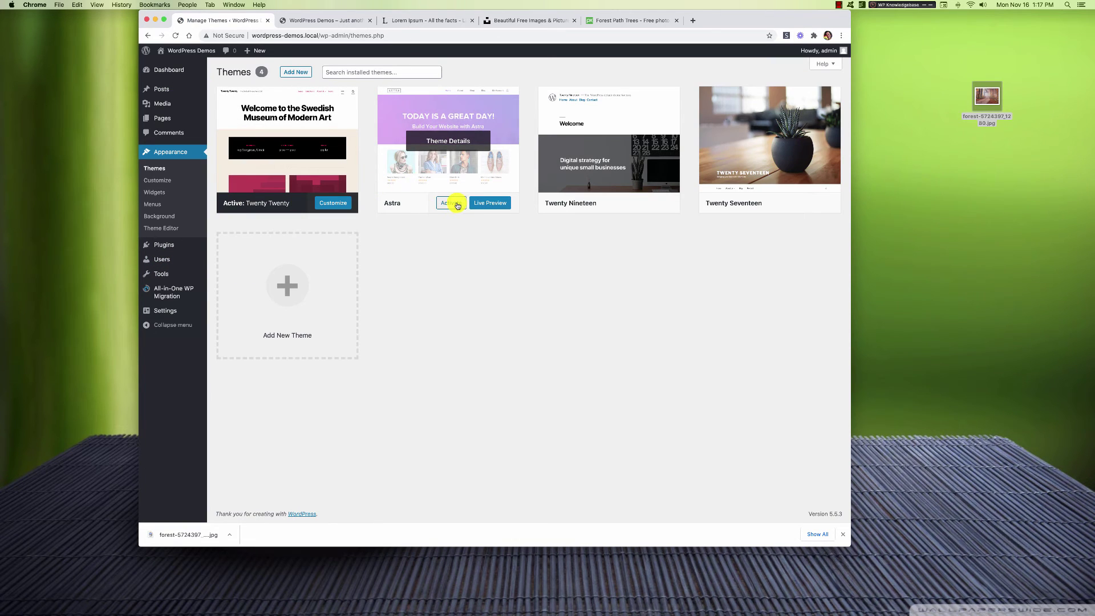
left_click(456, 204)
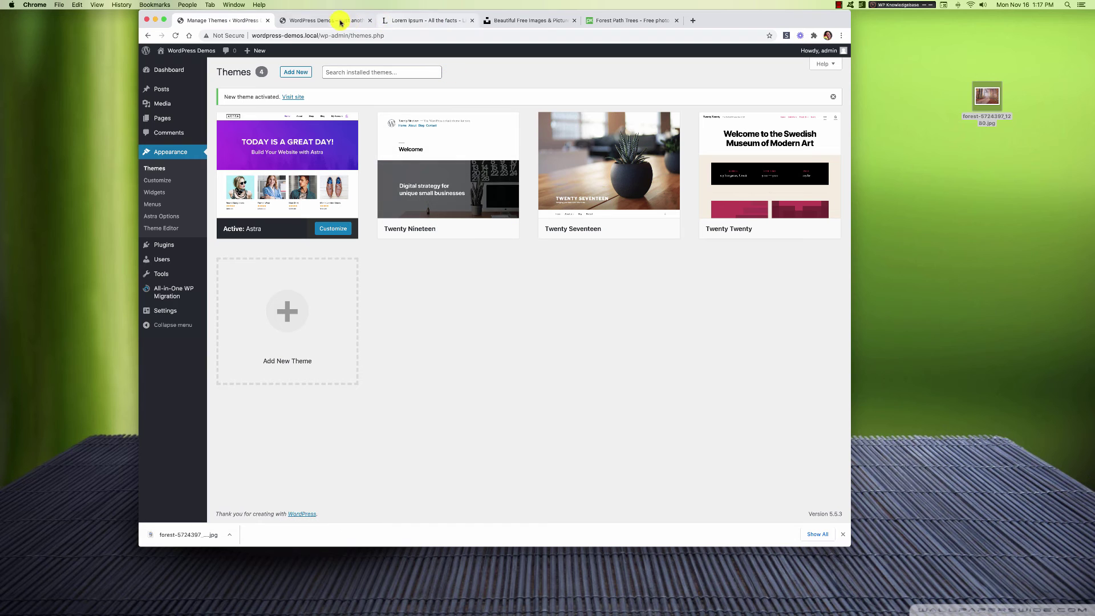
- Examine how Astra lays out the site's home page and the full "My first post" with its featured image
left_click(337, 22)
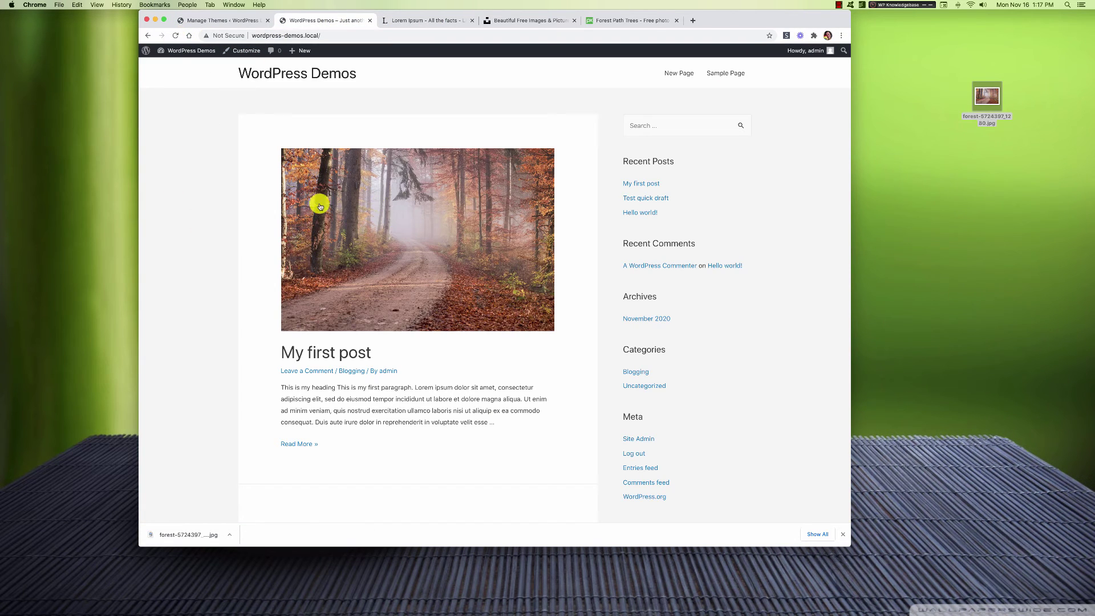
scroll(394, 421, "down", 1)
scroll(394, 420, "down", 5)
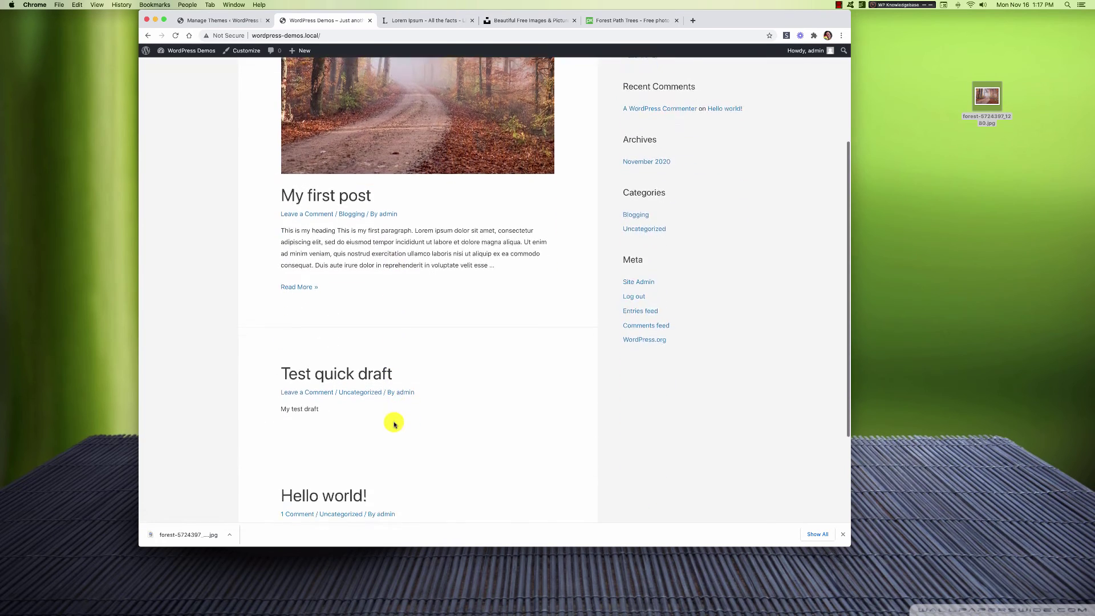
scroll(391, 420, "up", 5)
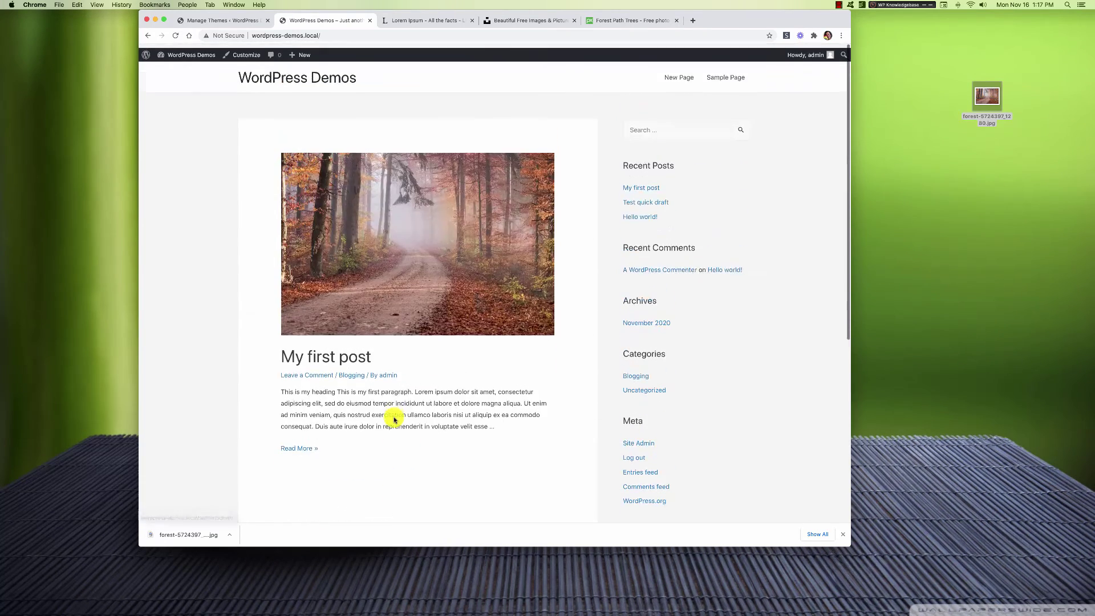
left_click(318, 352)
scroll(499, 387, "down", 6)
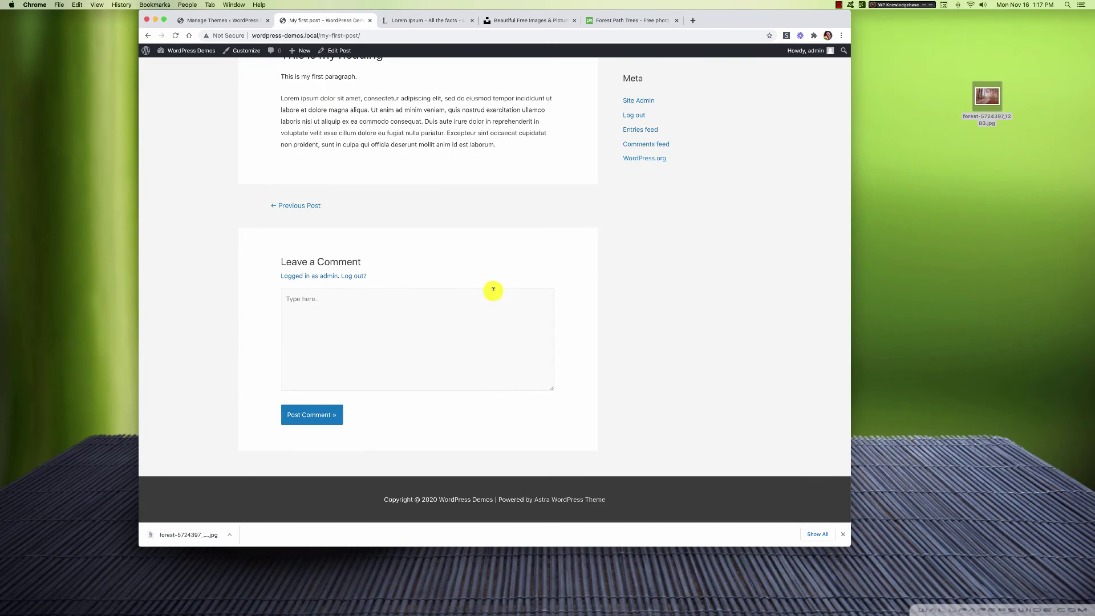
scroll(563, 316, "up", 6)
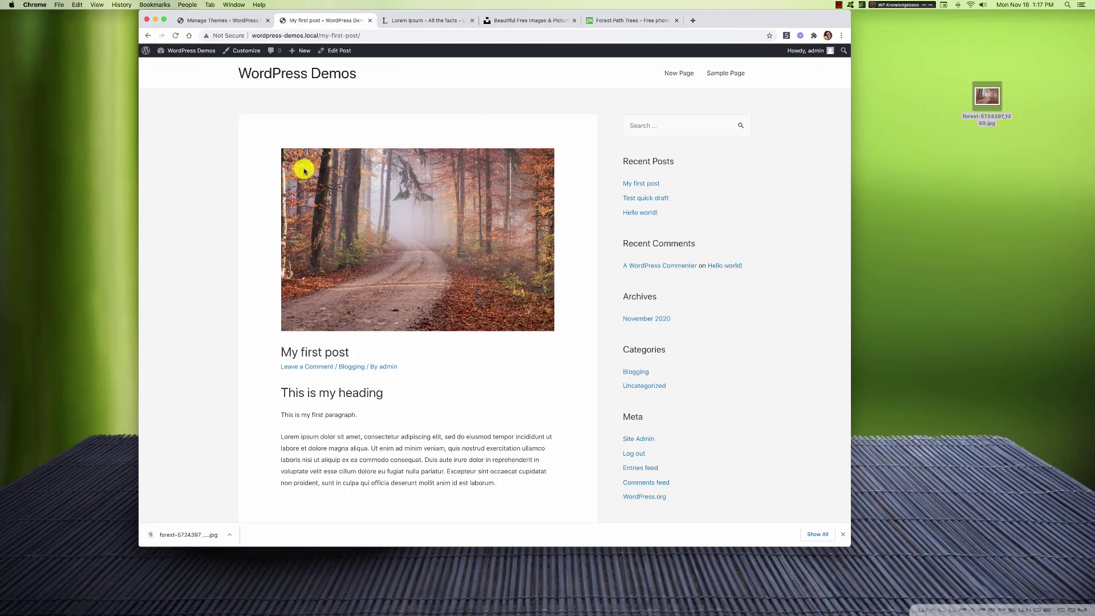
- Open "My first post" from the posts list to review its document settings under Astra, and return to the posts list
left_click(241, 21)
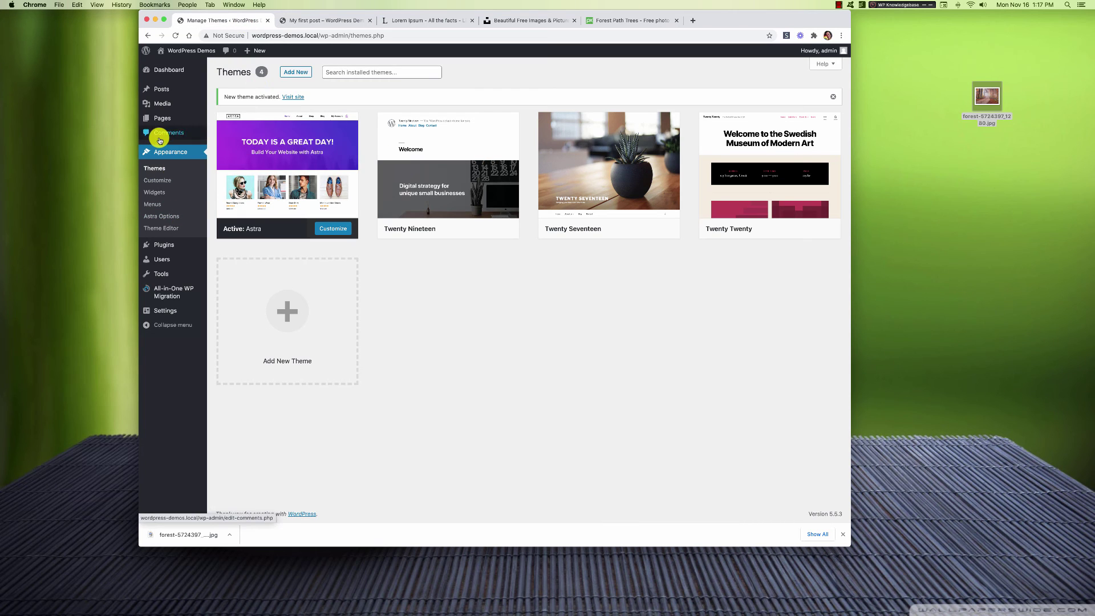
mouse_move(163, 92)
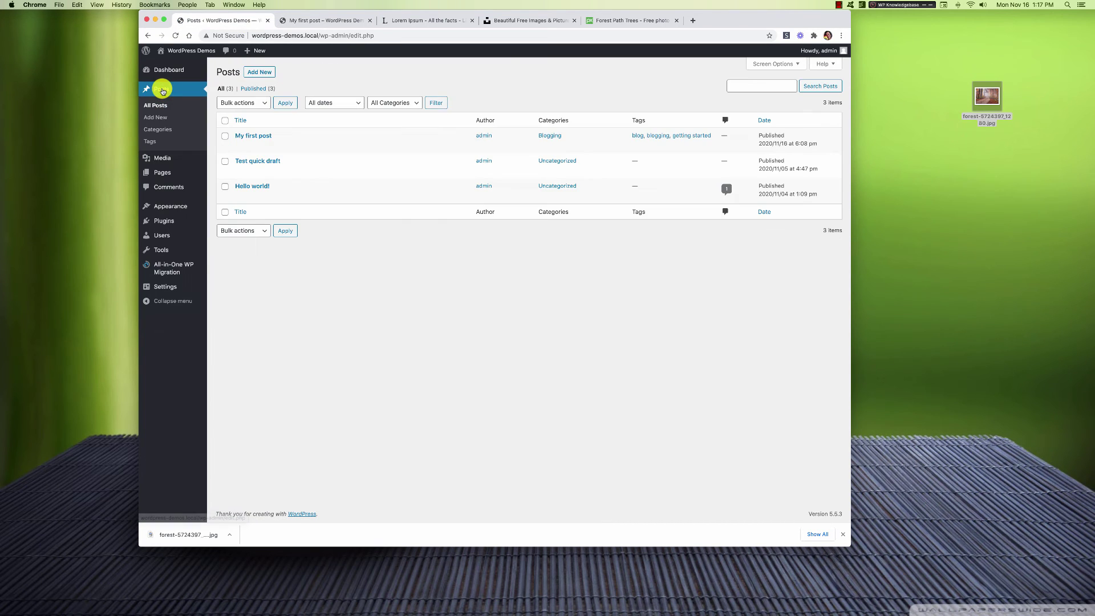
left_click(240, 147)
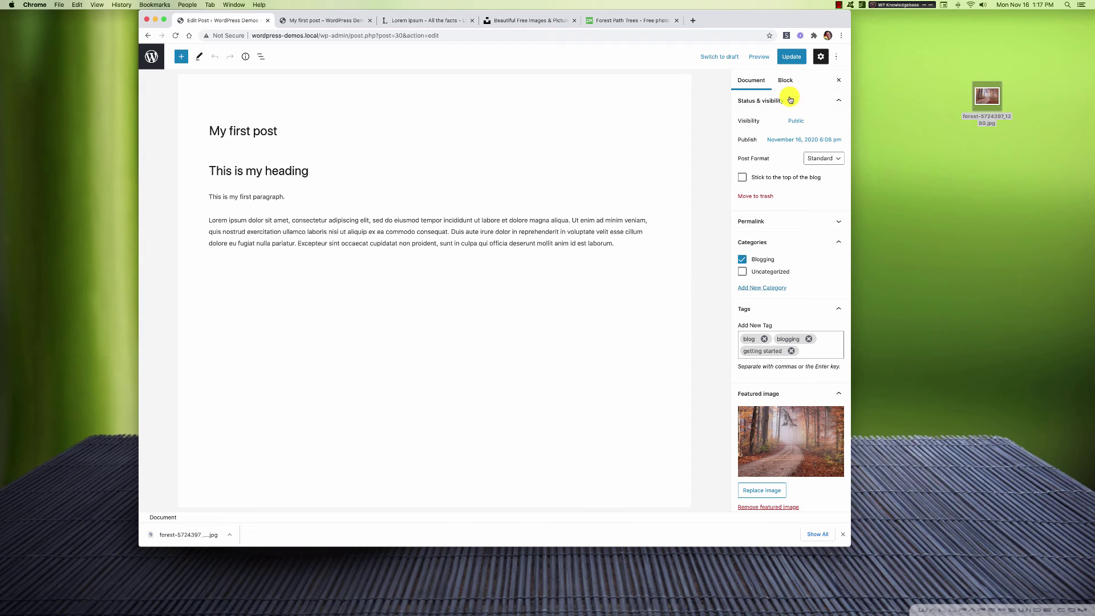
left_click(151, 56)
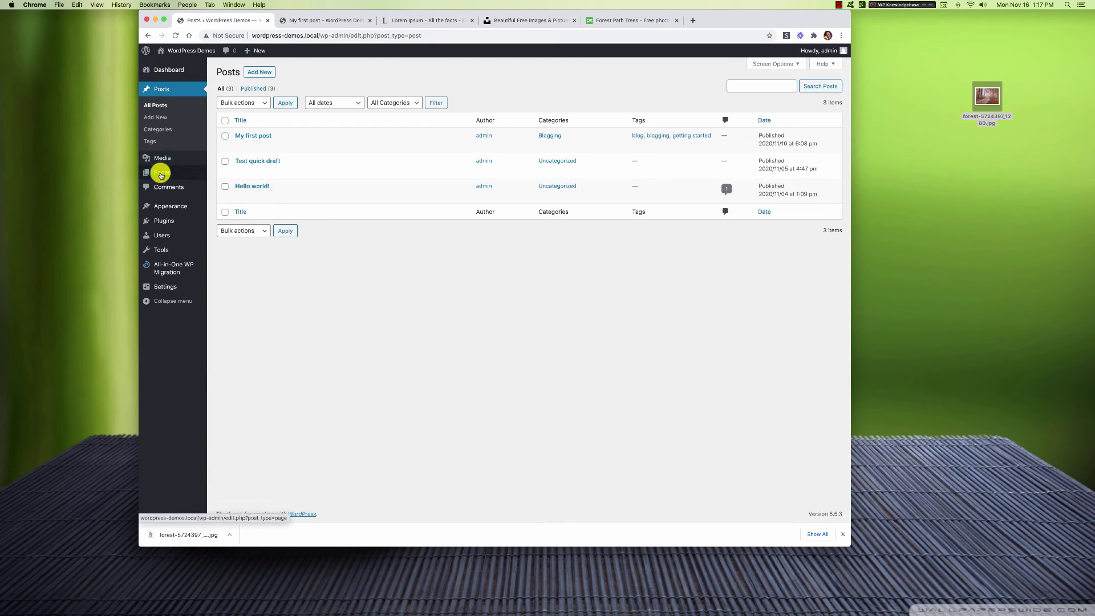
- Create a new page titled "My new page" and fill it with two Lorem ipsum paragraphs
mouse_move(161, 176)
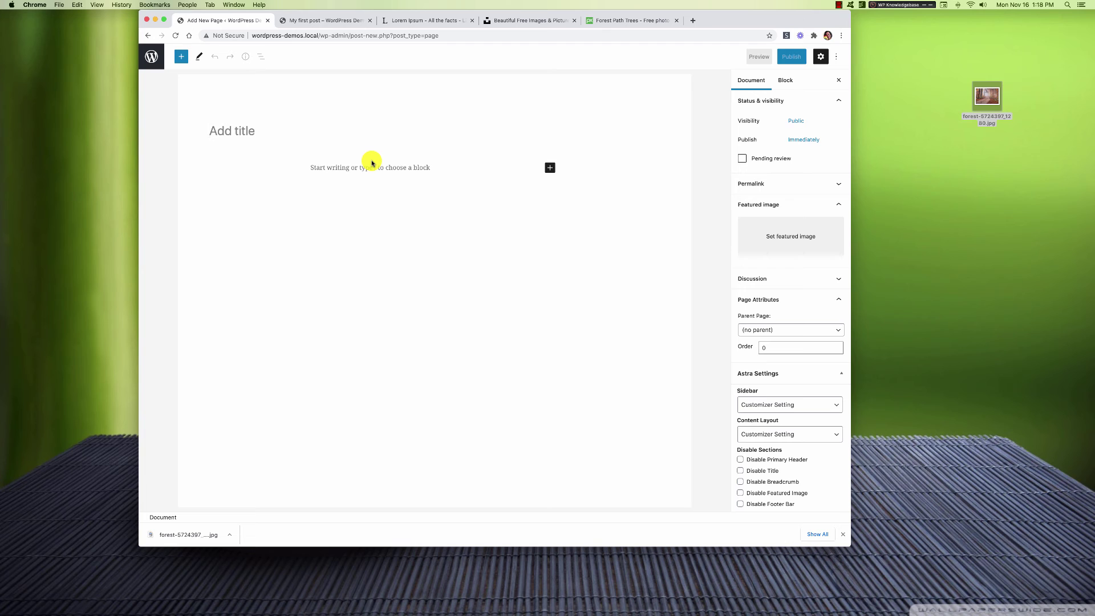
type("My new page")
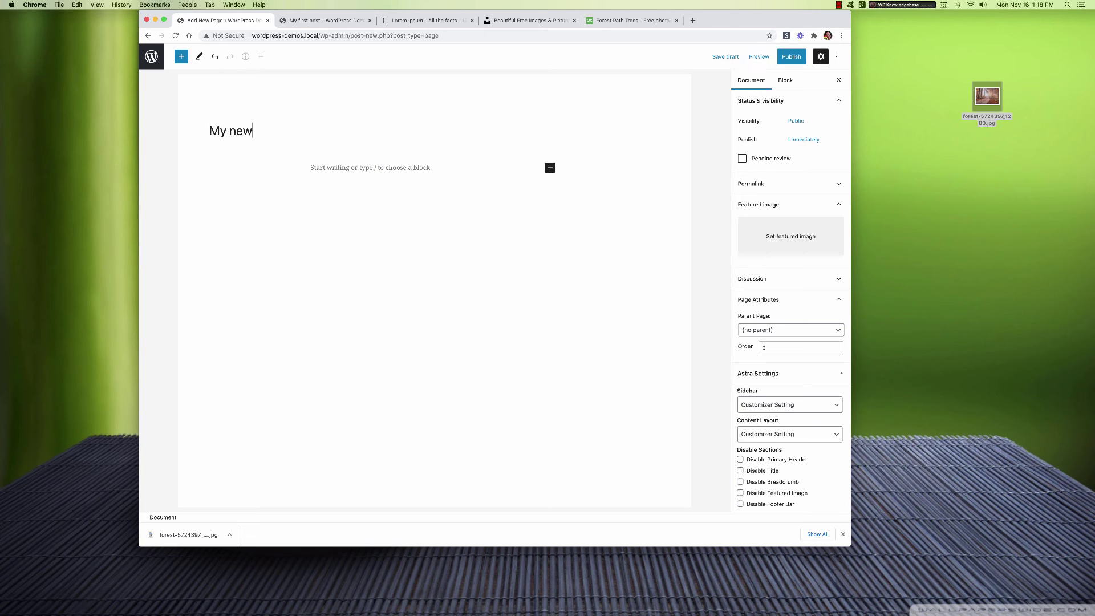
left_click(370, 167)
type("Lorem ipsum dolor sit amet, consectetur adipiscing elit, sed do eiusmod tempor incididunt ut labore et dolore magna aliqua. Ut enim ad minim veniam, quis nostrud exercitation ullamco laboris nisi ut aliquip ex ea commodo consequat. Duis aute irure dolor in reprehenderit in voluptate velit esse cillum dolore eu fugiat nulla pariatur. Excepteur sint occaecat cupidatat non proident, sunt in culpa qui officia deserunt mollit anim id est laborum.")
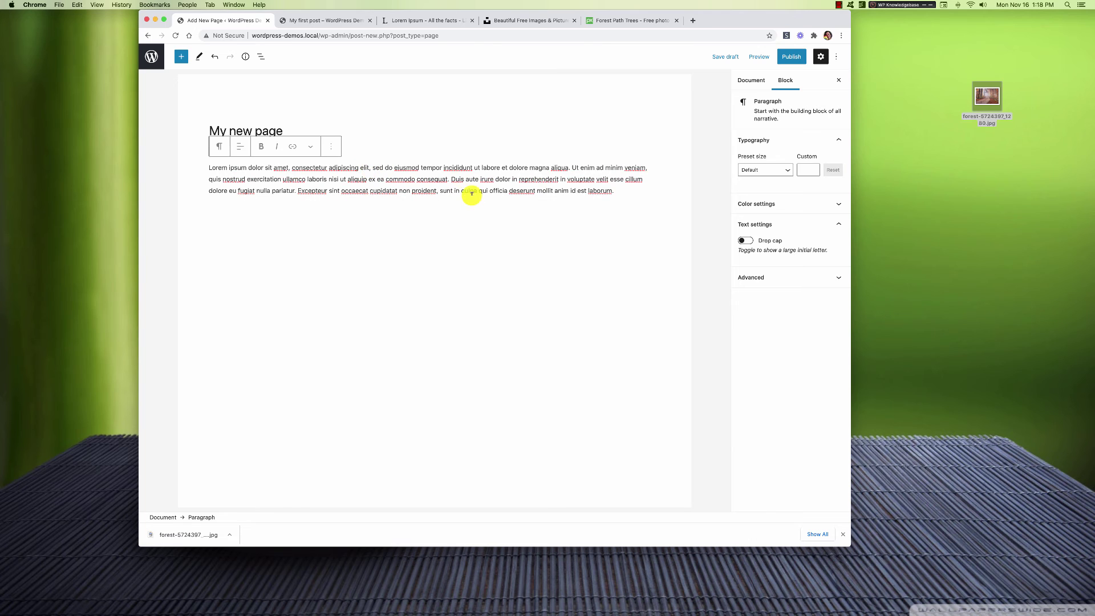
key("Return")
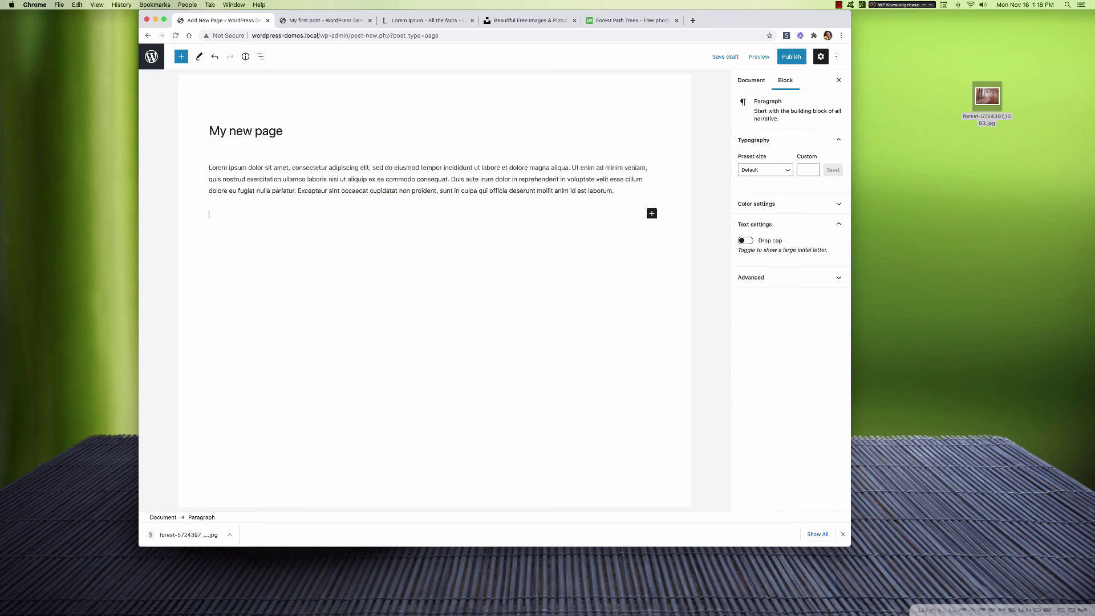
type("Lorem ipsum dolor sit amet, consectetur adipiscing elit, sed do eiusmod tempor incididunt ut labore et dolore magna aliqua. Ut enim ad minim veniam, quis nostrud exercitation ullamco laboris nisi ut aliquip ex ea commodo consequat. Duis aute irure dolor in reprehenderit in voluptate velit esse cillum dolore eu fugiat nulla pariatur. Excepteur sint occaecat cupidatat non proident, sunt in culpa qui officia deserunt mollit anim id est laborum.")
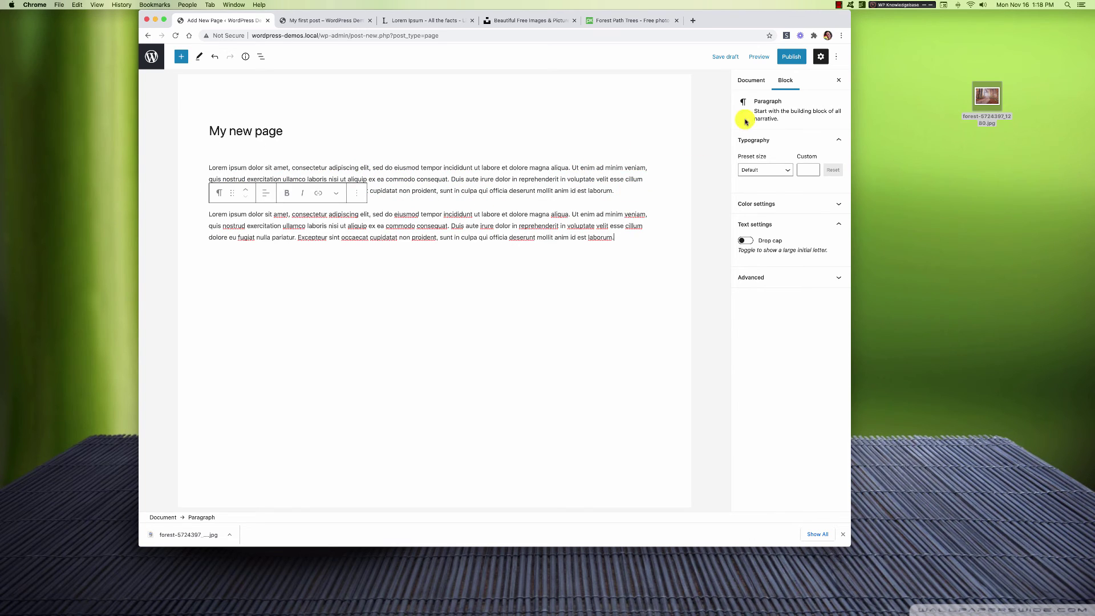
- Publish "My new page" and view the live page in a separate browser tab
left_click(794, 60)
left_click(762, 56)
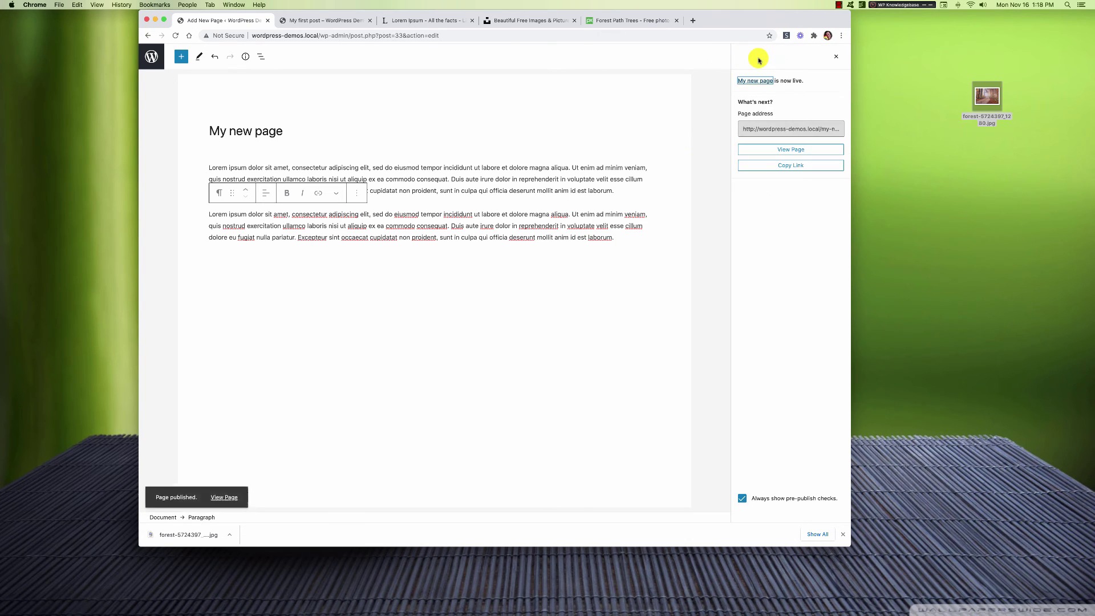
right_click(791, 150)
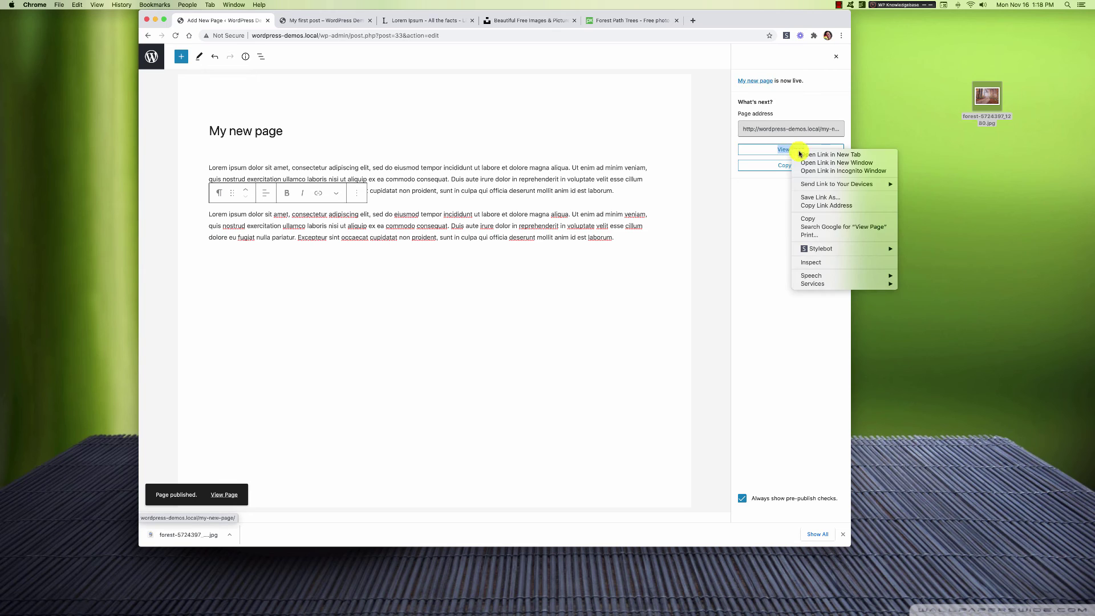
left_click(811, 154)
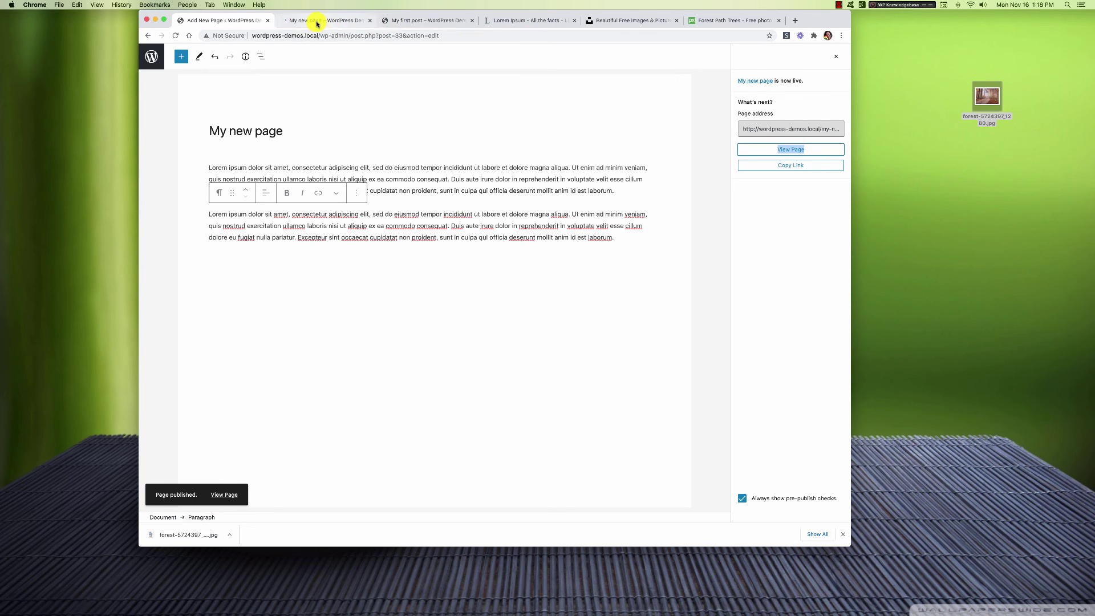
left_click(316, 23)
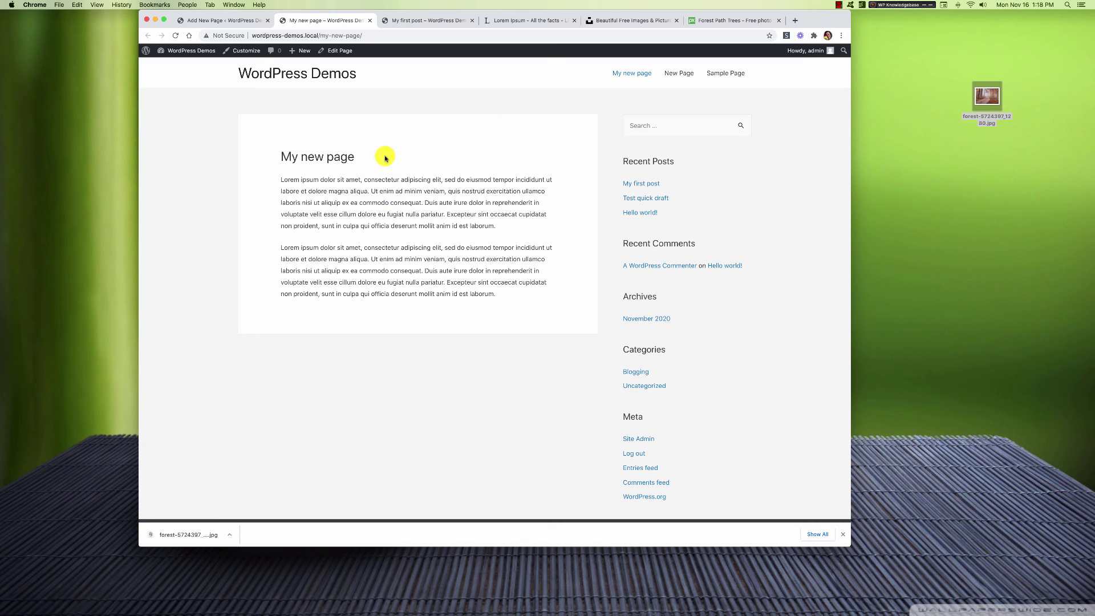
- Set the purple sunset tree image from the media library as the featured image of "My new page" and update the page
left_click(226, 21)
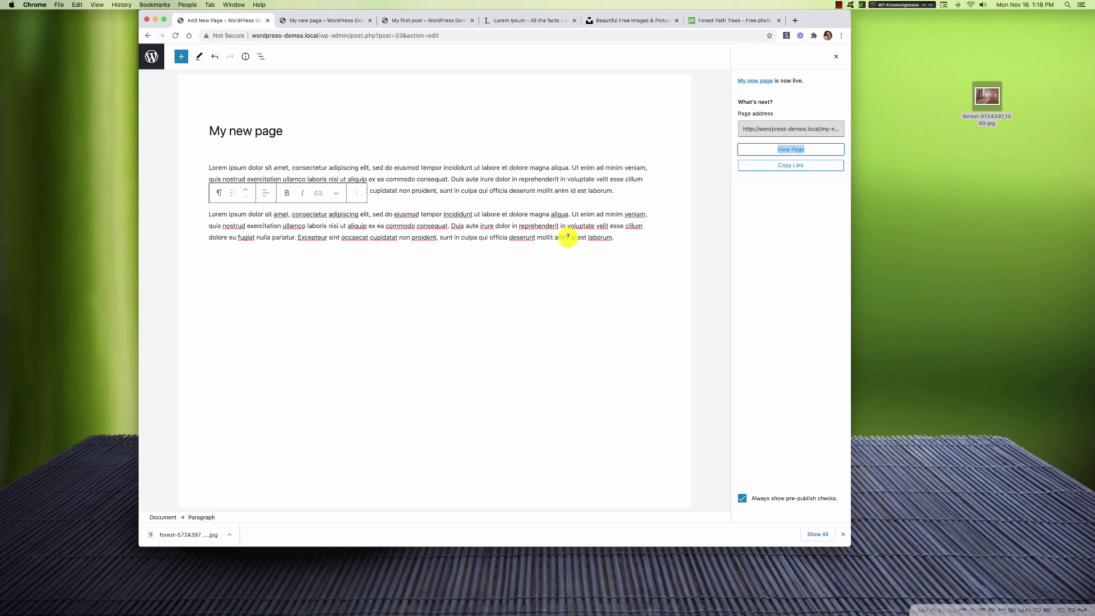
left_click(835, 56)
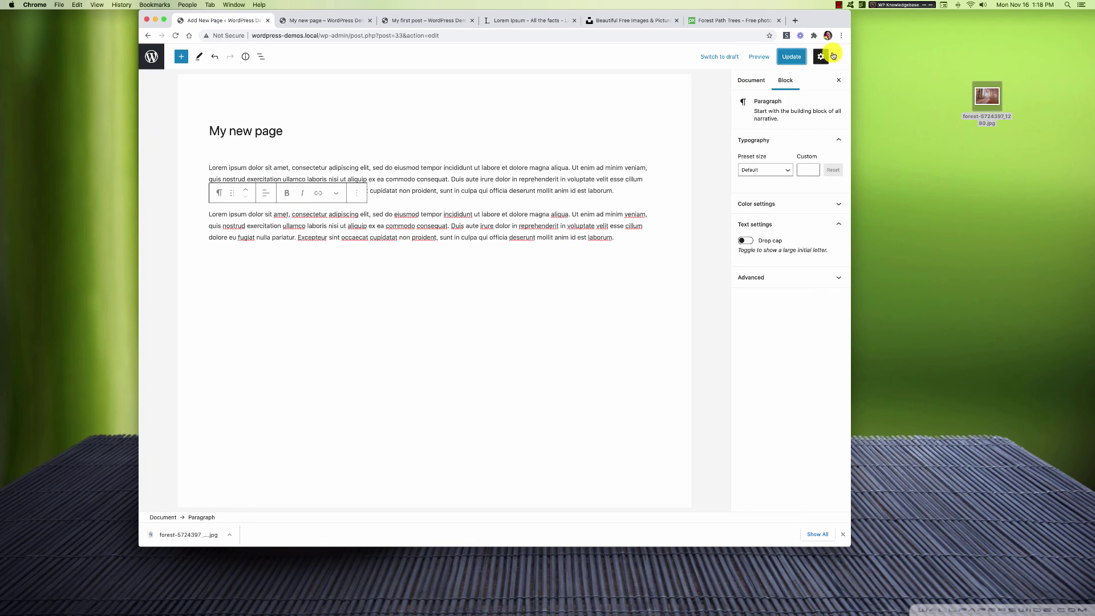
left_click(753, 80)
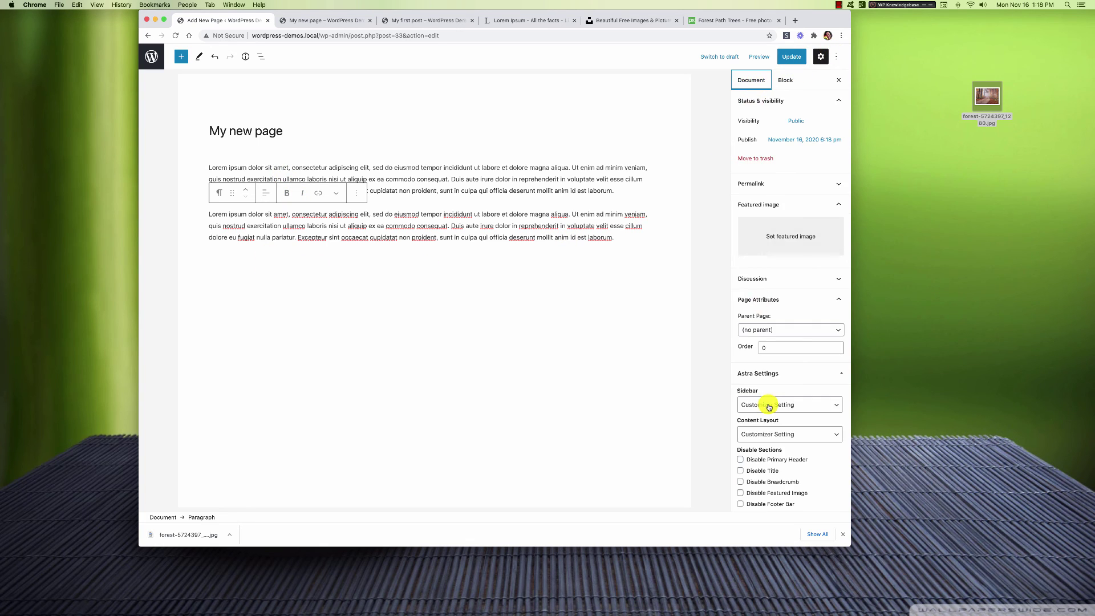
left_click(804, 238)
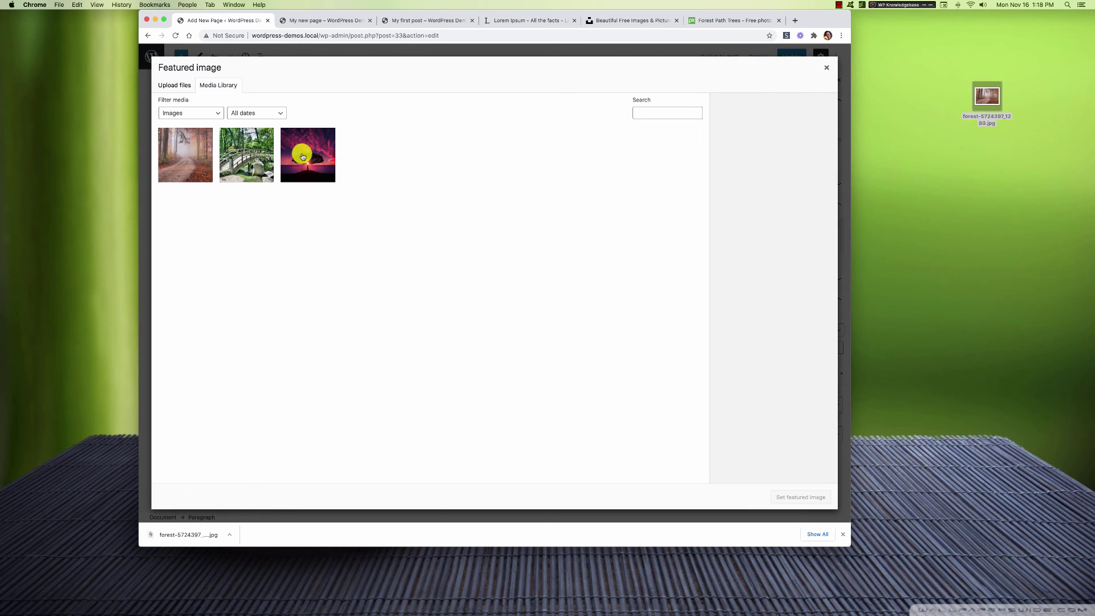
left_click(302, 156)
left_click(806, 497)
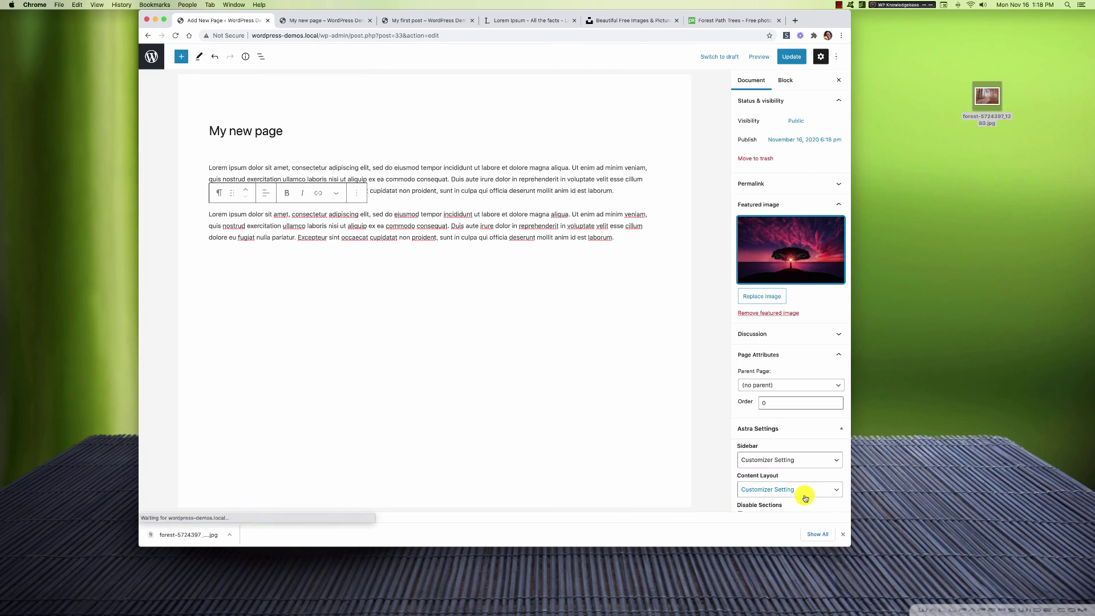
left_click(794, 61)
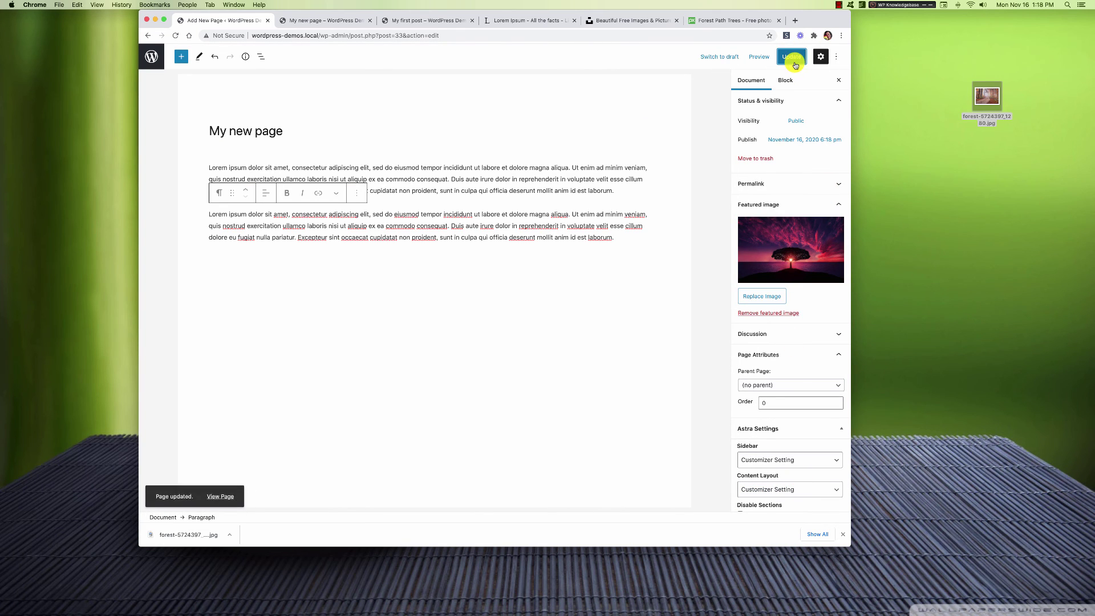
- Reload the live "My new page" and examine how its featured image is placed with the content
left_click(327, 22)
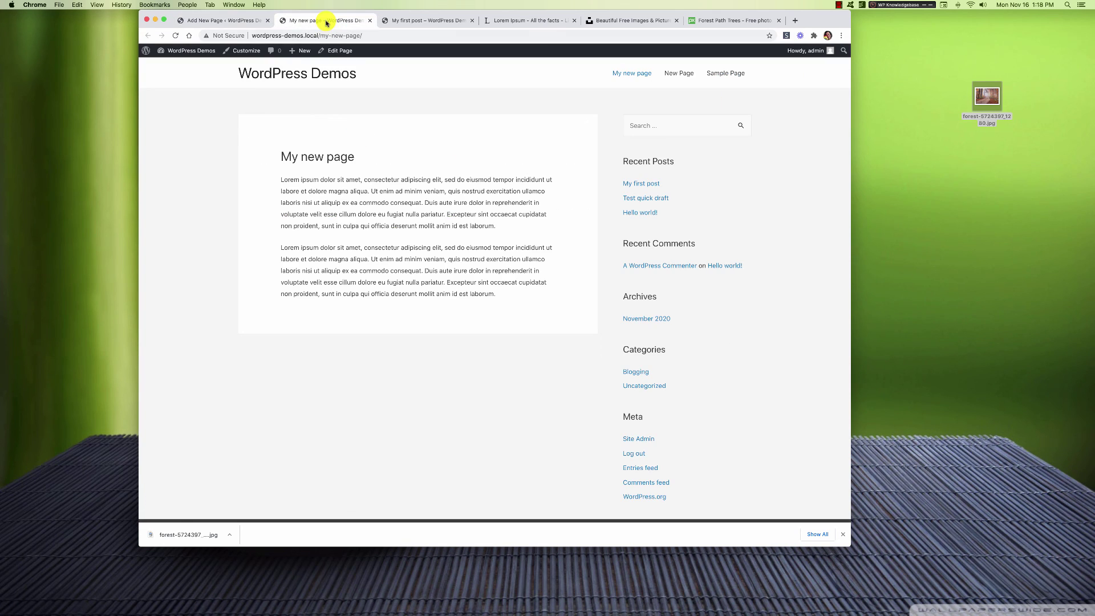
left_click(175, 36)
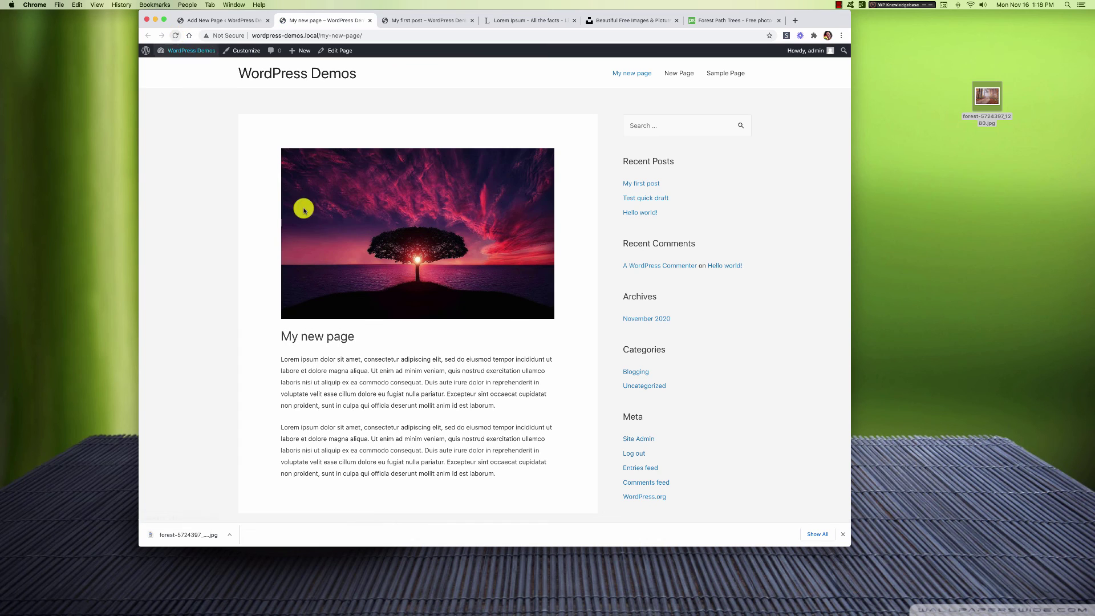
scroll(502, 436, "down", 2)
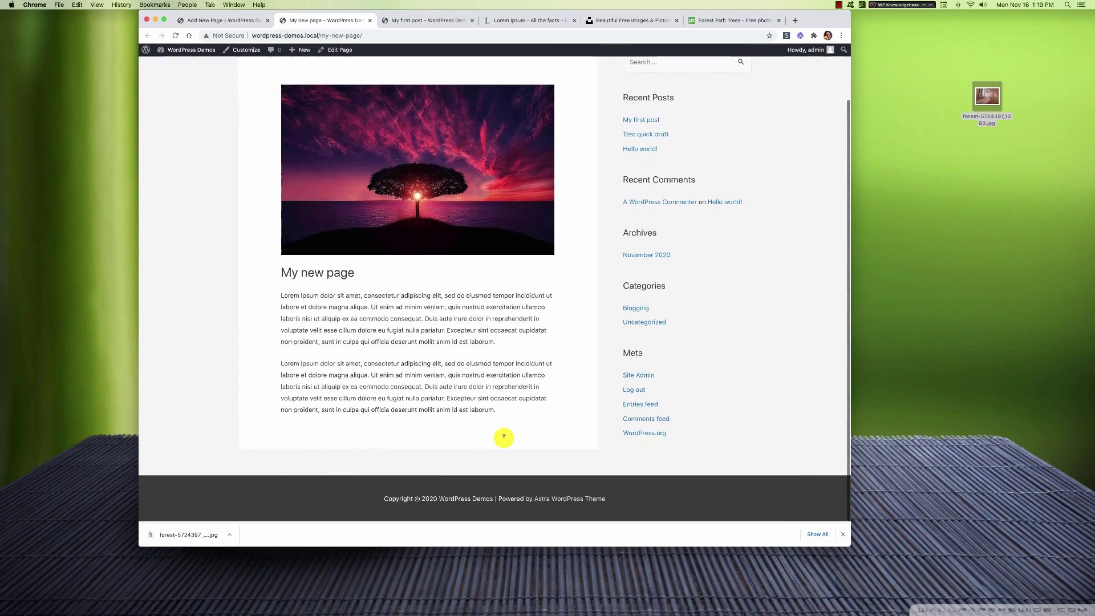
scroll(502, 437, "up", 2)
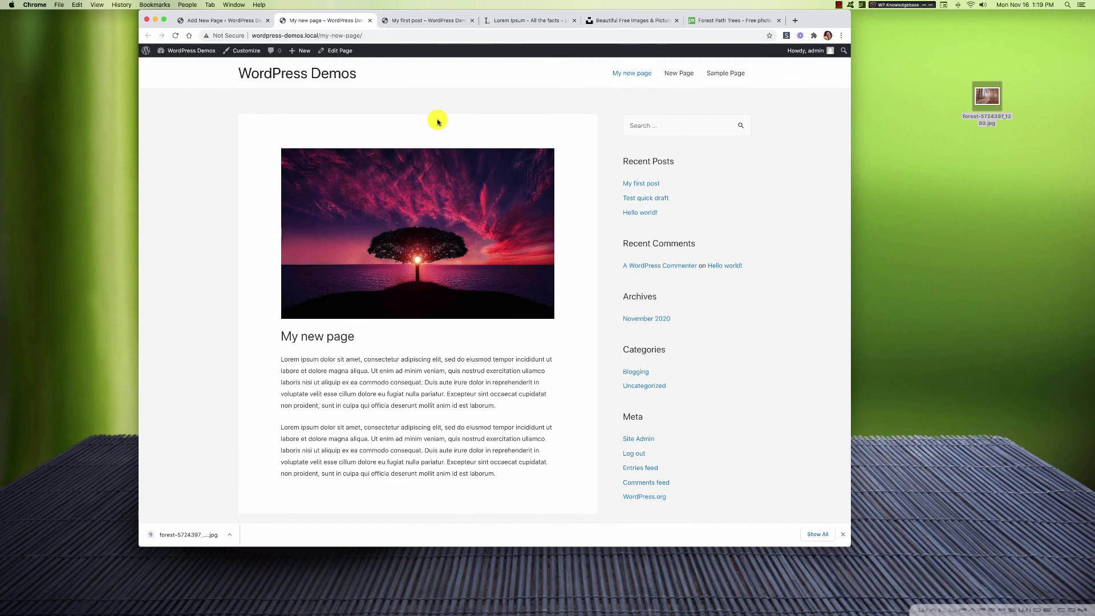
- Exit the page editor to review the list of pages, and open the list of all posts for comparison
left_click(233, 24)
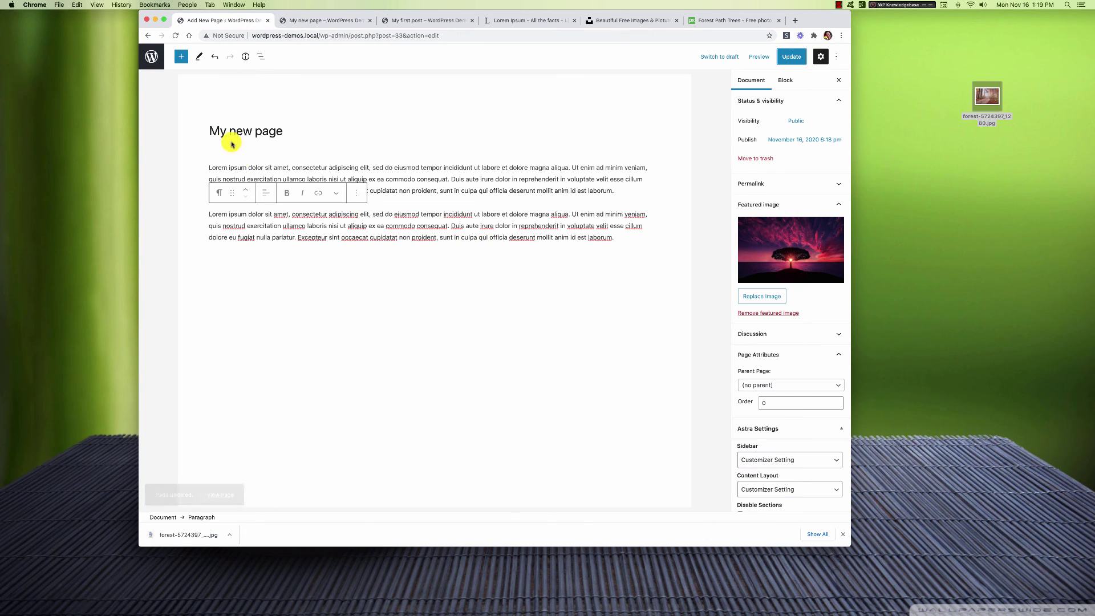
left_click(149, 51)
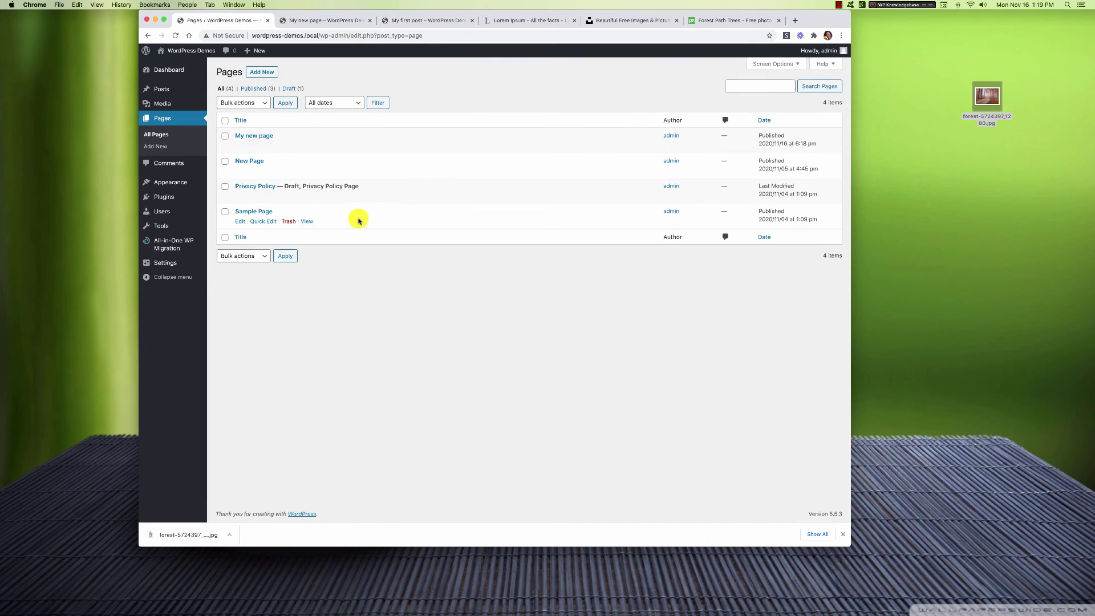
mouse_move(181, 94)
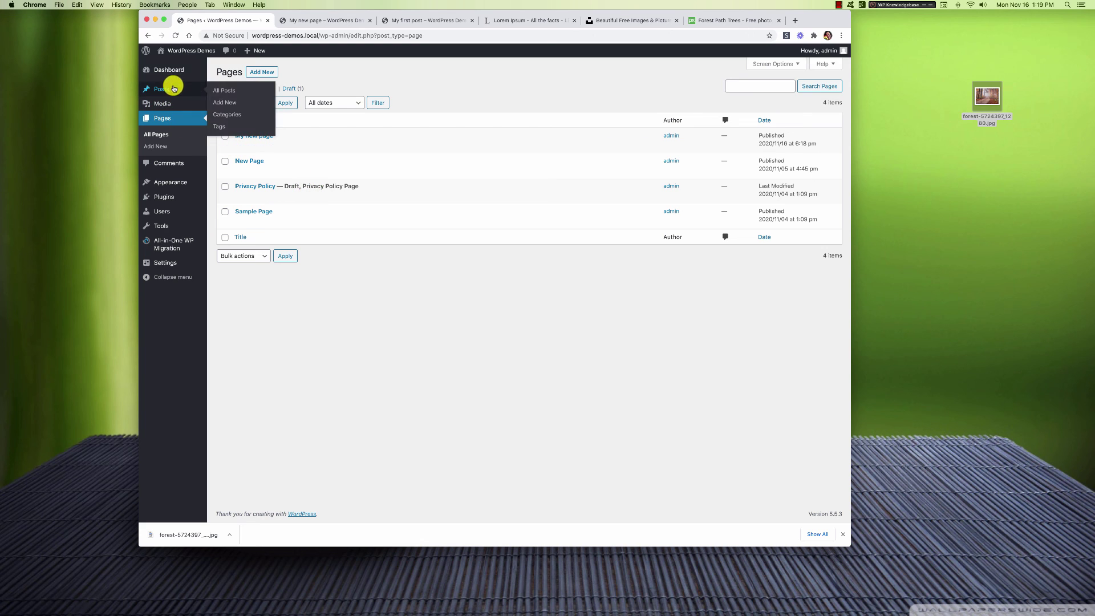
left_click(226, 89)
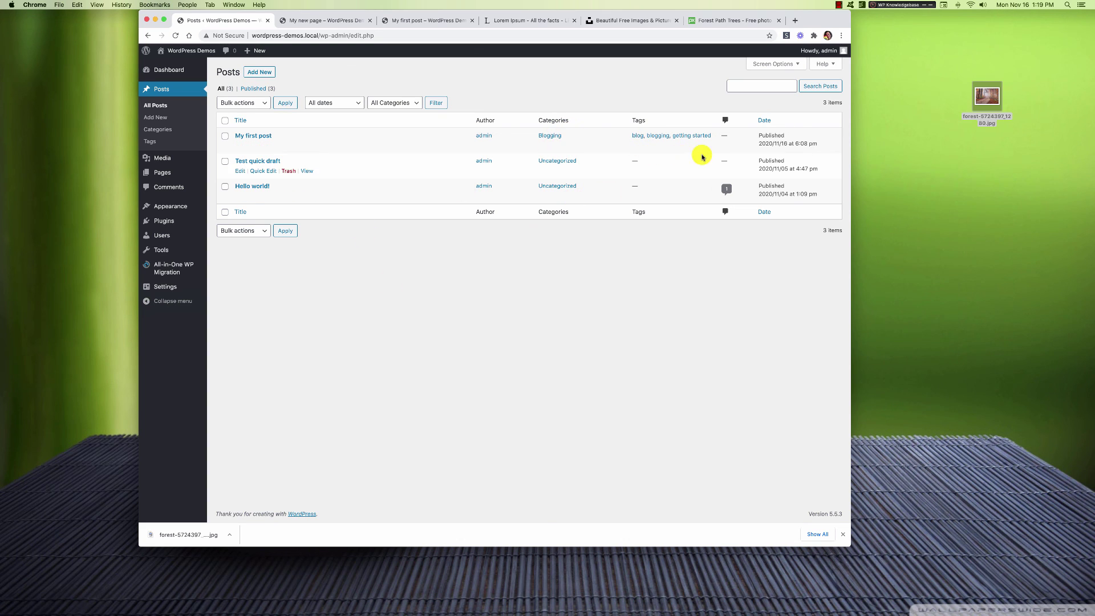
- Filter the posts list by the Blogging category
left_click(391, 105)
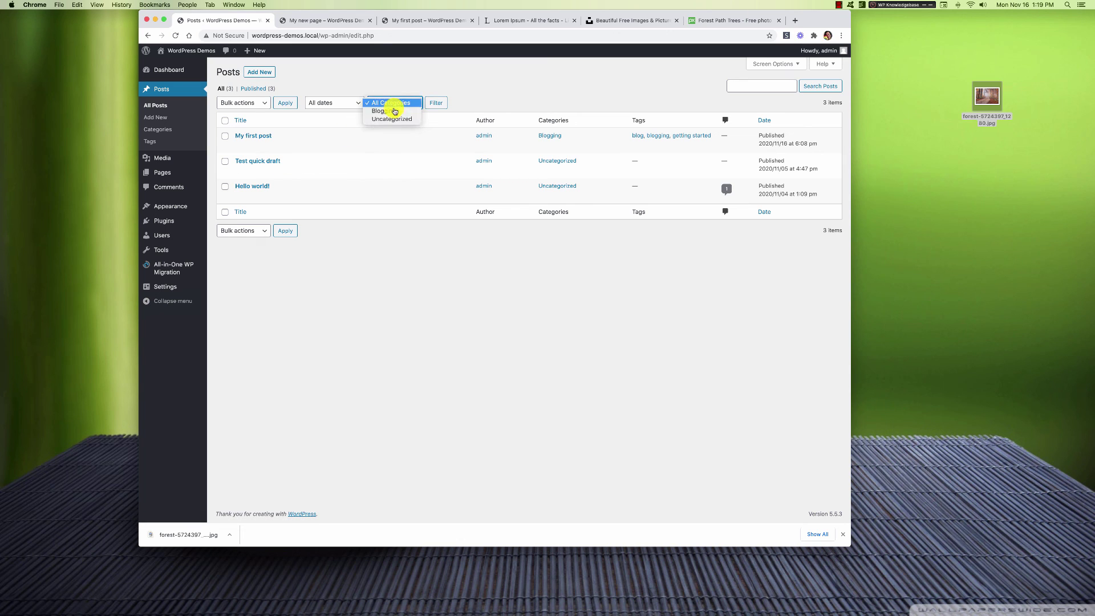
left_click(393, 111)
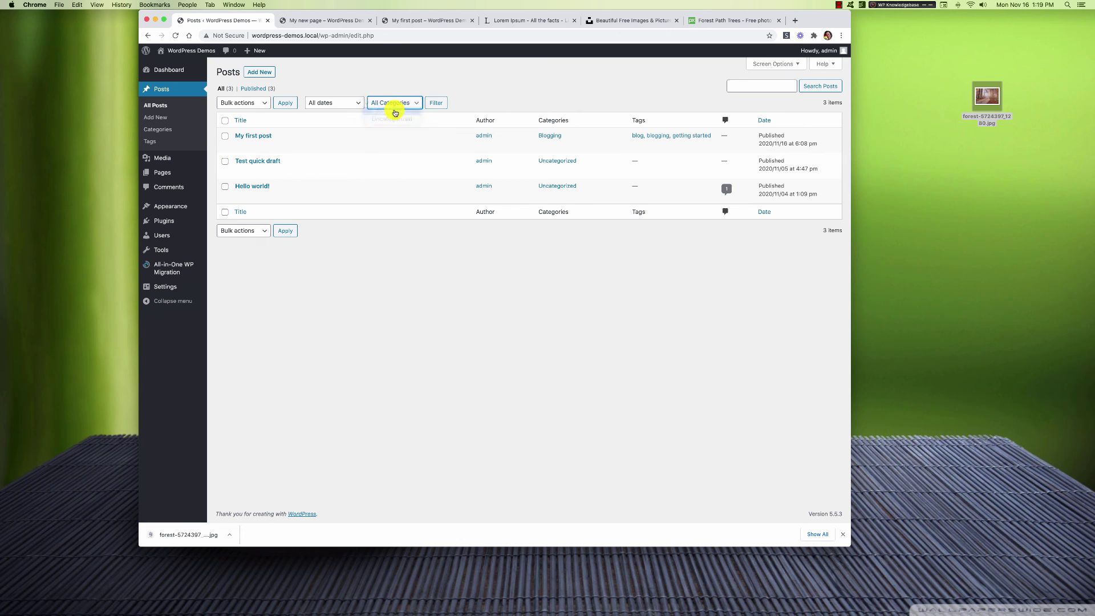
left_click(437, 103)
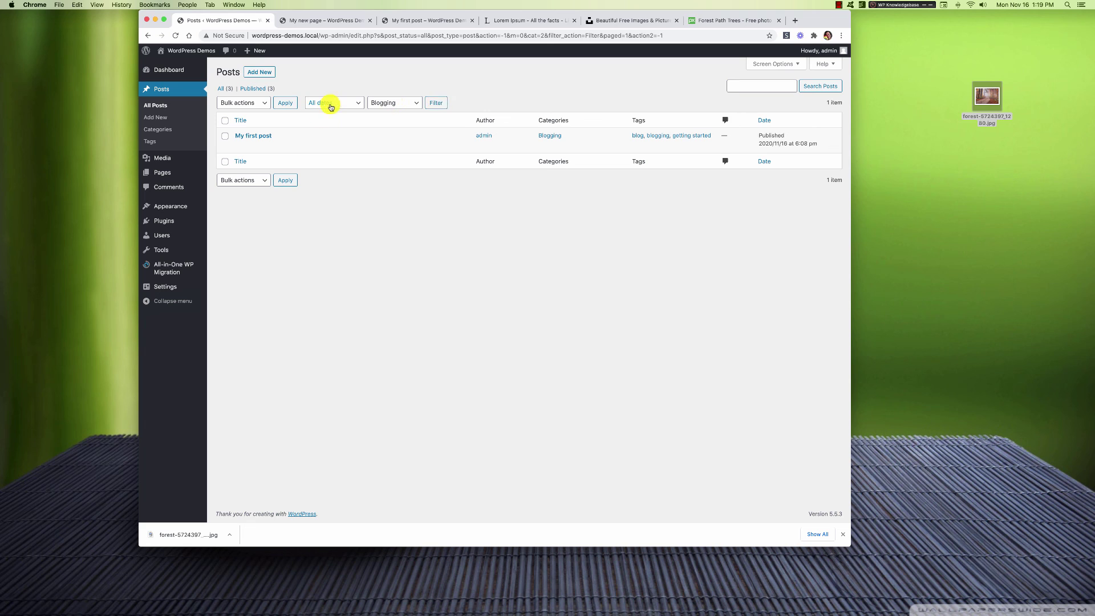